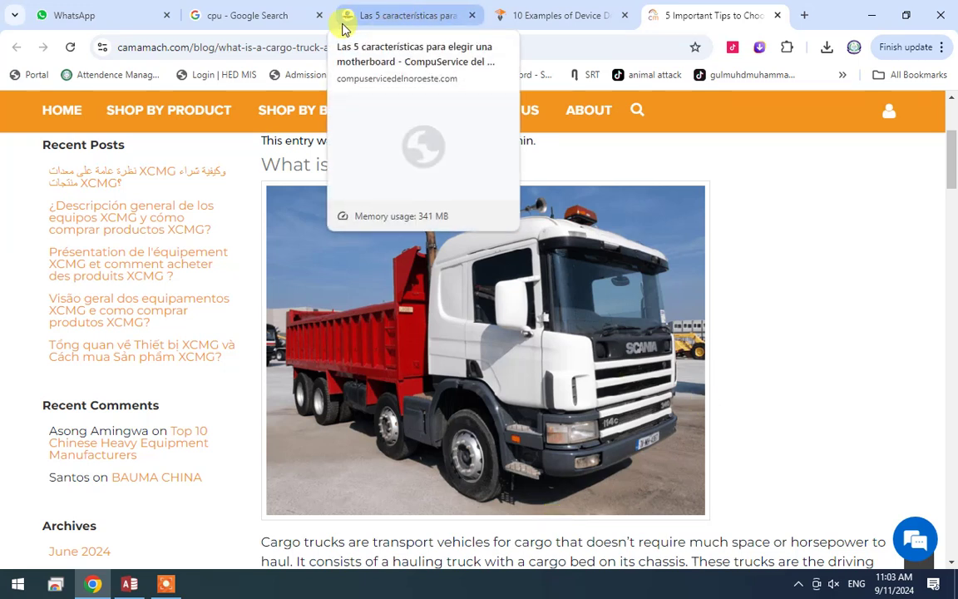
# View the cpu image page, and reorder the cargo truck page's tab to come directly after it
pyautogui.click(250, 16)
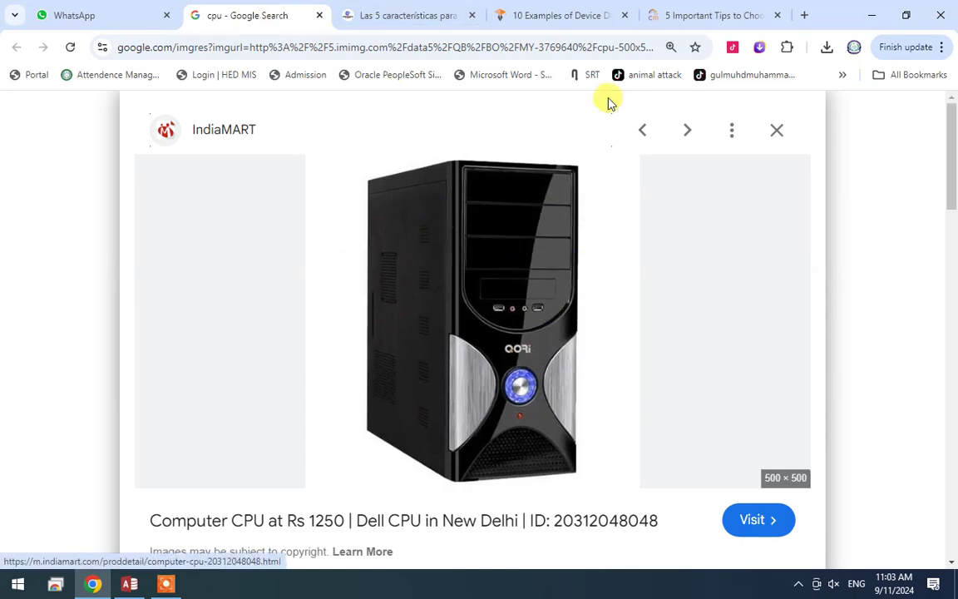
pyautogui.click(699, 19)
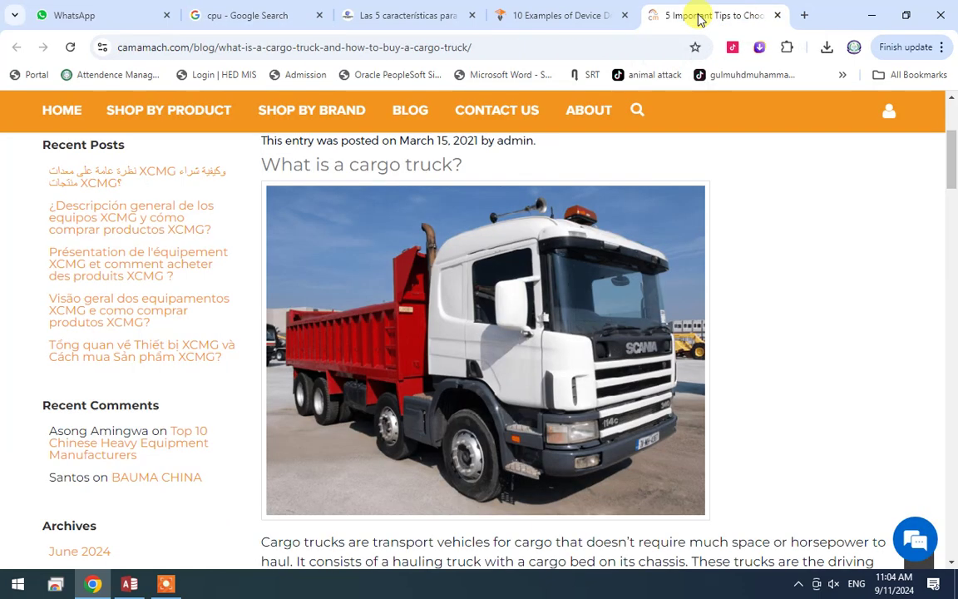
pyautogui.moveTo(687, 20); pyautogui.dragTo(416, 20)
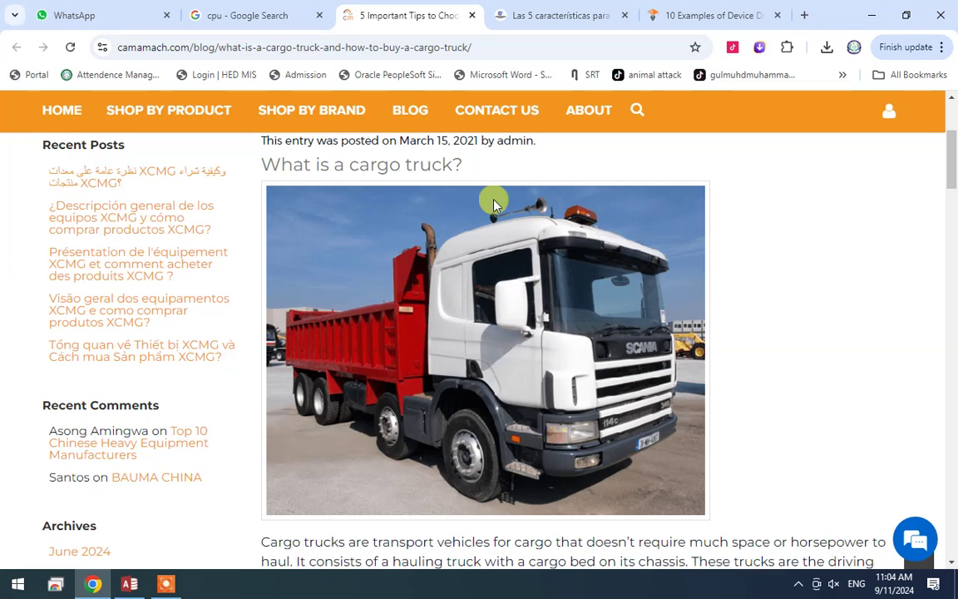
# Review the open pages on the CPU, device driver examples, cargo truck and motherboard, finishing on the motherboard page
pyautogui.click(237, 14)
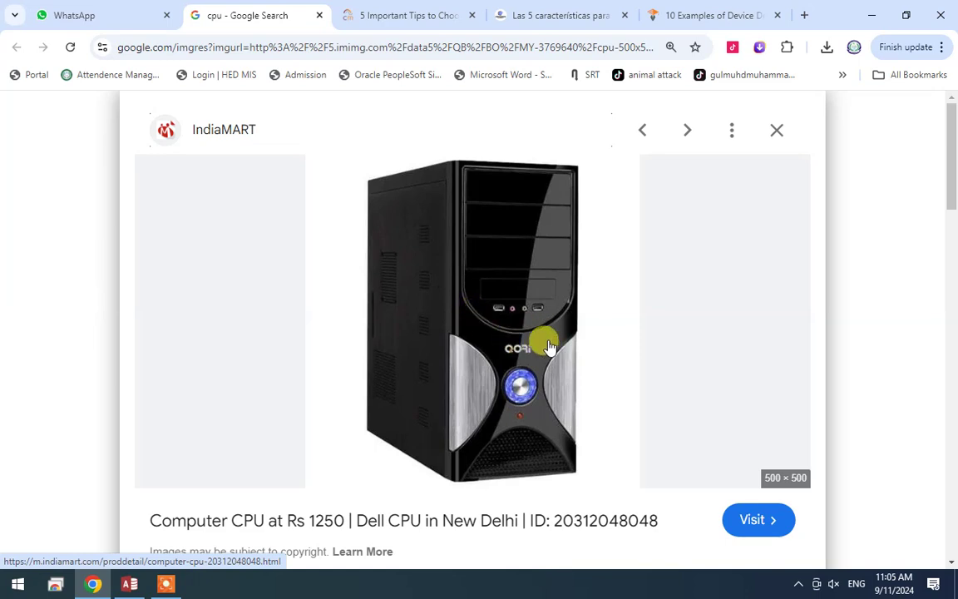
pyautogui.click(699, 10)
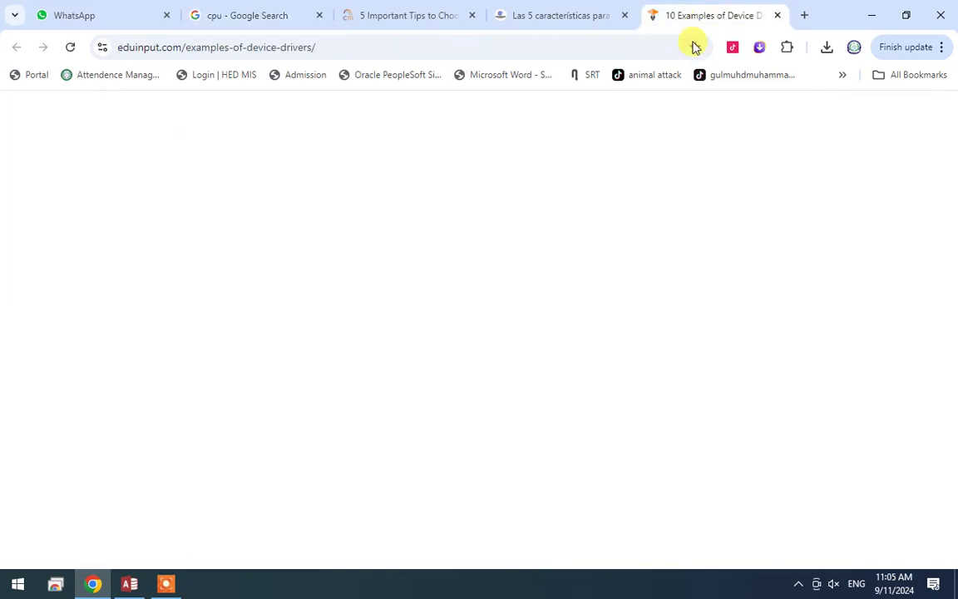
pyautogui.click(562, 18)
pyautogui.click(676, 18)
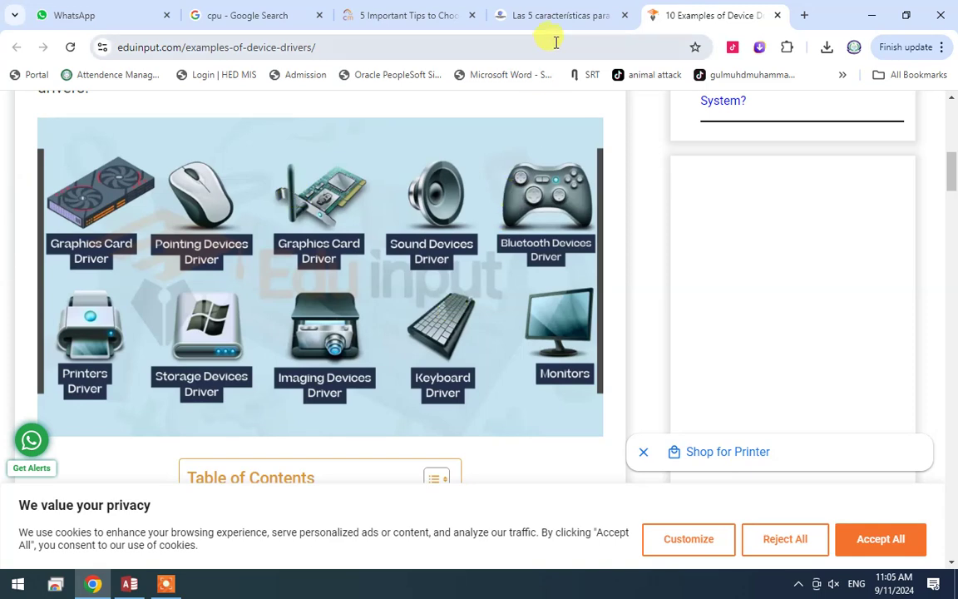
pyautogui.click(408, 15)
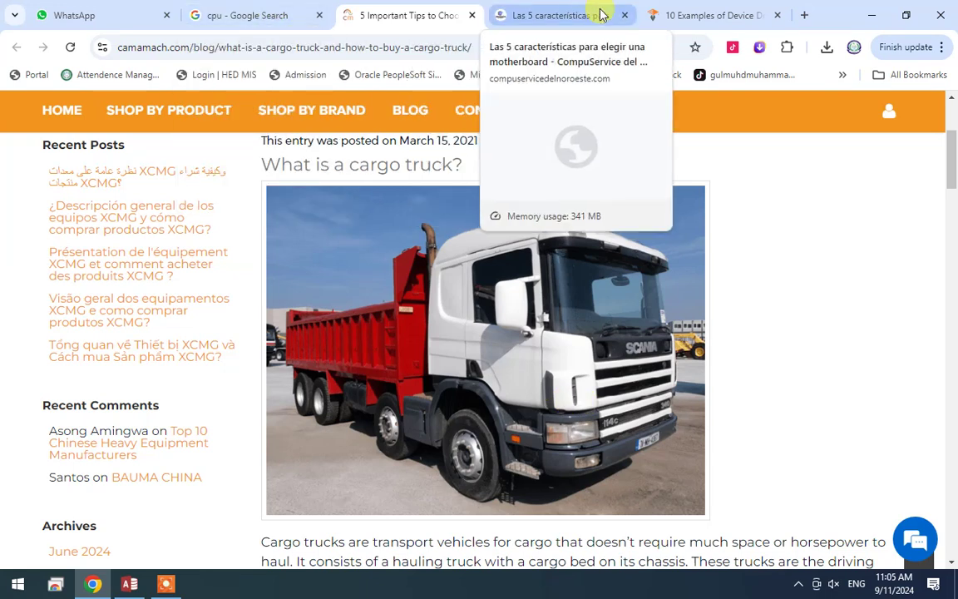
pyautogui.click(676, 15)
pyautogui.click(564, 15)
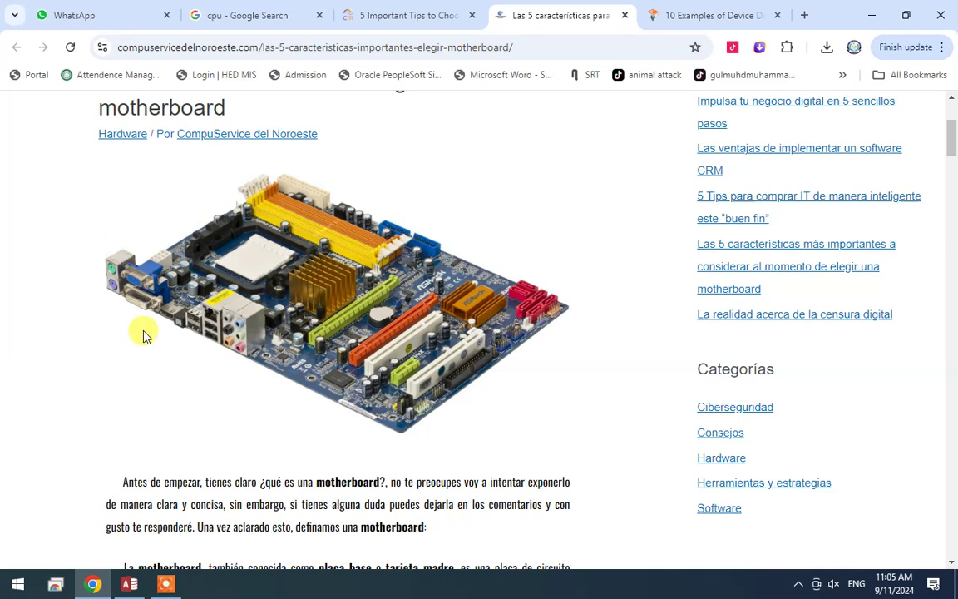
# Using the screen recorder's drawing tools, mark the motherboard's memory slots, rear ports, processor socket, heatsink and lower chip with seven red arrows
pyautogui.click(169, 584)
pyautogui.moveTo(643, 537); pyautogui.dragTo(692, 283)
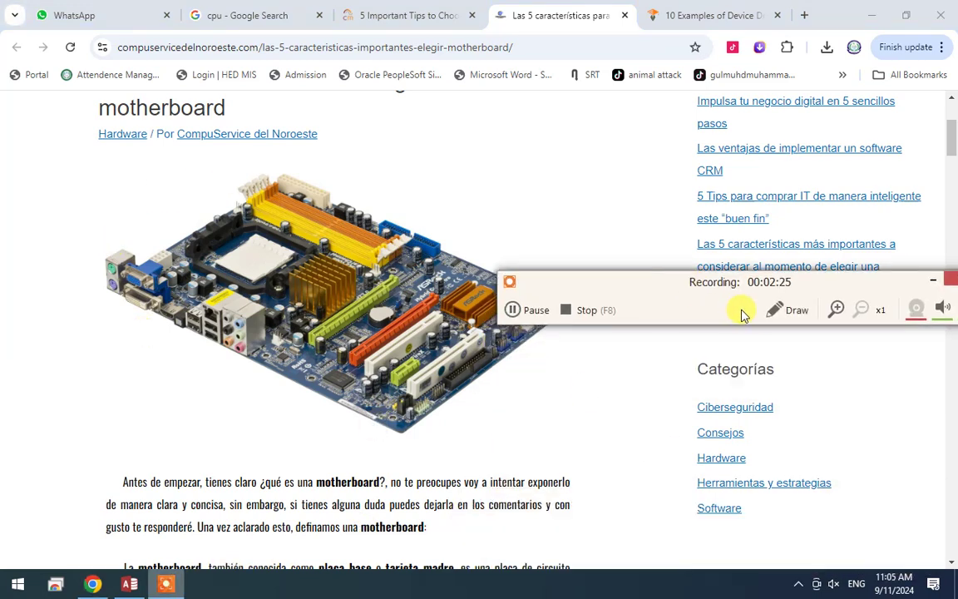
pyautogui.click(799, 318)
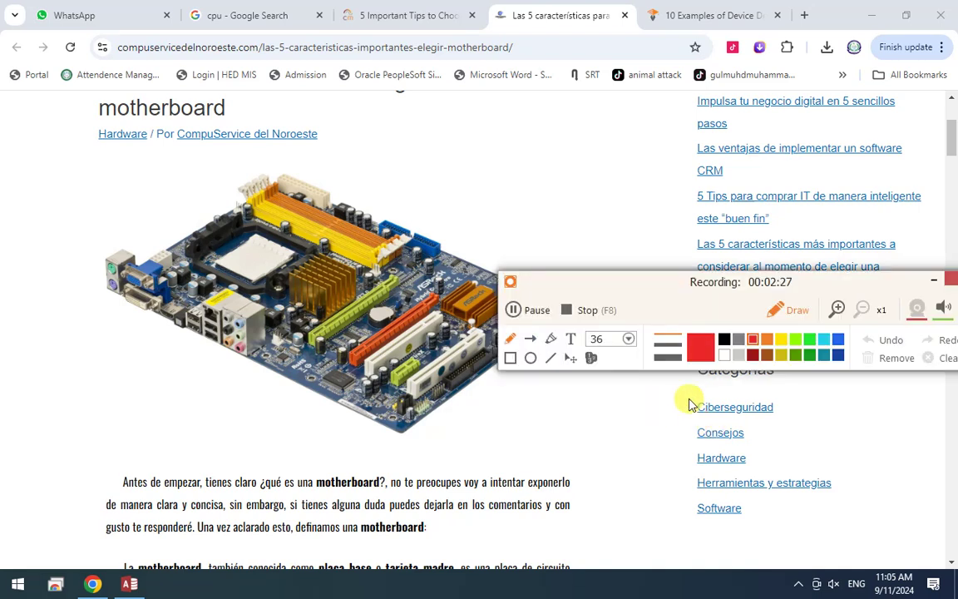
pyautogui.moveTo(323, 111); pyautogui.dragTo(305, 214)
pyautogui.moveTo(139, 372); pyautogui.dragTo(209, 312)
pyautogui.moveTo(220, 420); pyautogui.dragTo(235, 366)
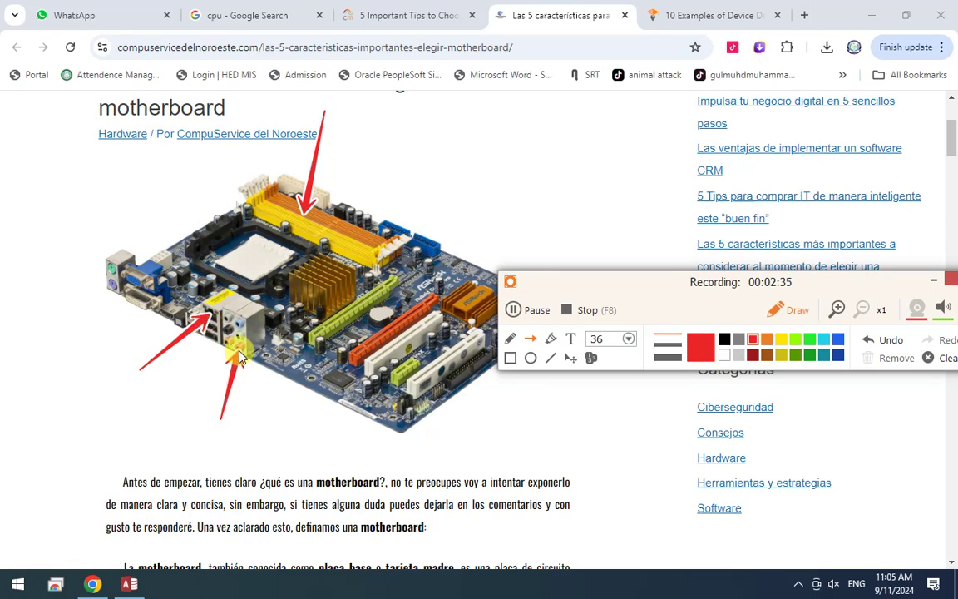
pyautogui.moveTo(62, 335); pyautogui.dragTo(112, 286)
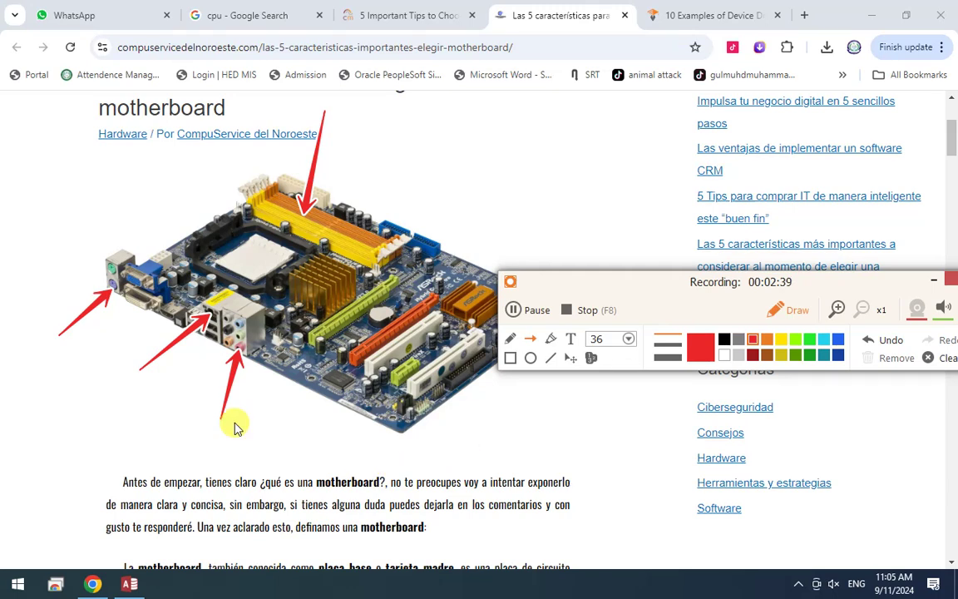
pyautogui.moveTo(308, 331); pyautogui.dragTo(330, 375)
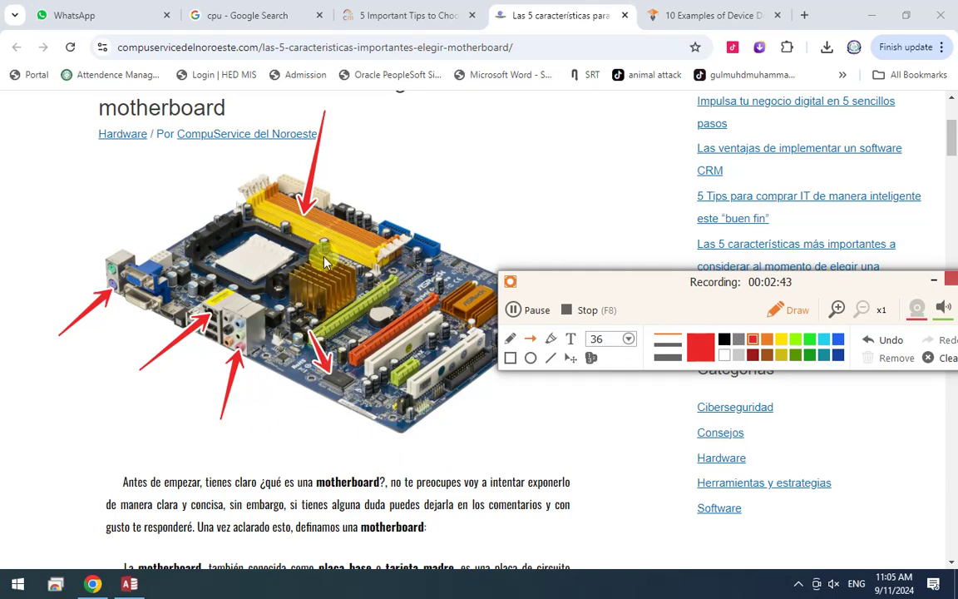
pyautogui.moveTo(295, 241); pyautogui.dragTo(315, 281)
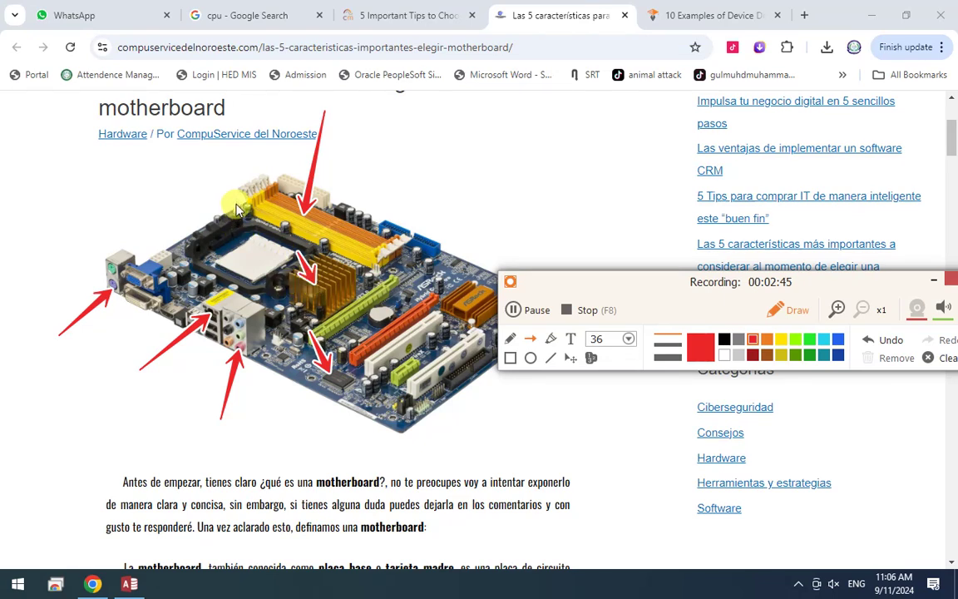
pyautogui.moveTo(236, 208); pyautogui.dragTo(249, 250)
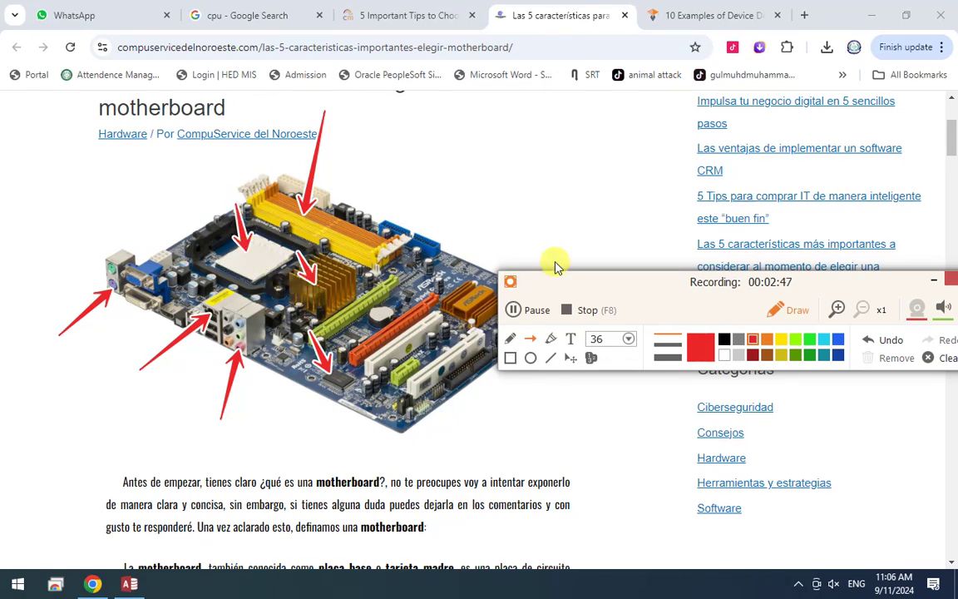
# Reposition the recorder toolbar so that it no longer covers the motherboard picture
pyautogui.moveTo(555, 266); pyautogui.dragTo(531, 474)
pyautogui.click(513, 517)
pyautogui.click(513, 518)
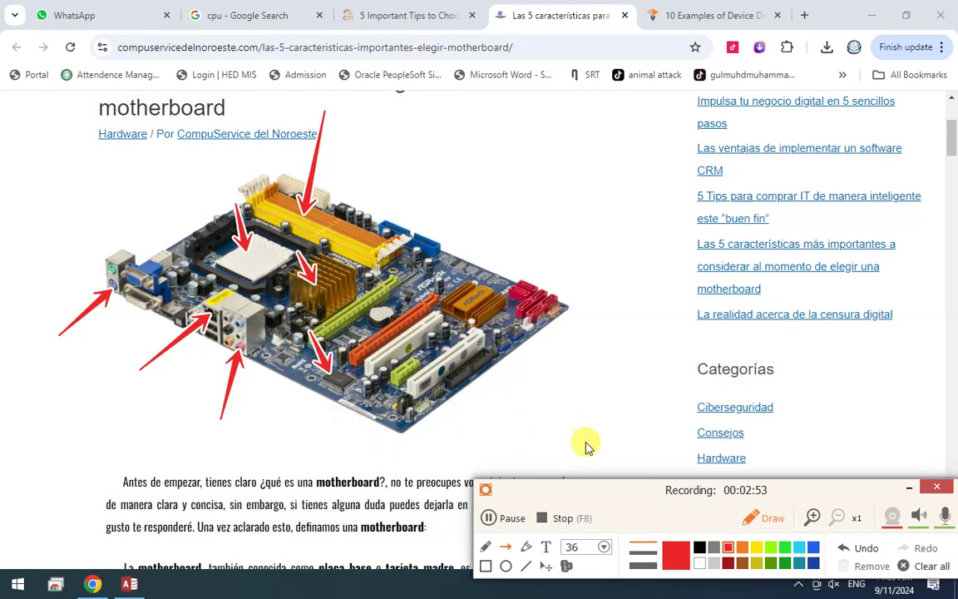
pyautogui.moveTo(596, 490)
pyautogui.mouseDown()
pyautogui.moveTo(602, 485)
pyautogui.moveTo(591, 488)
pyautogui.mouseUp()
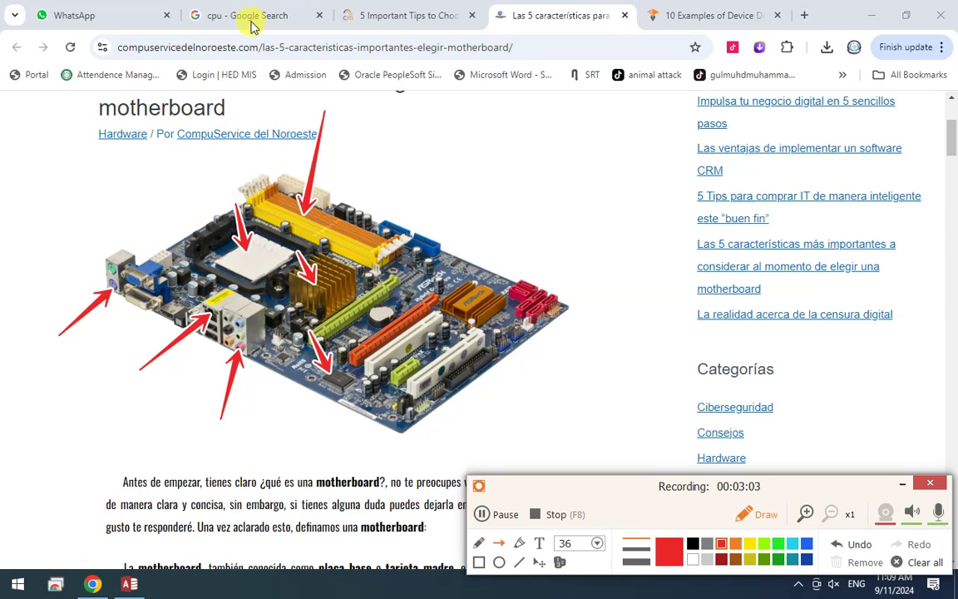
pyautogui.moveTo(825, 486); pyautogui.dragTo(859, 438)
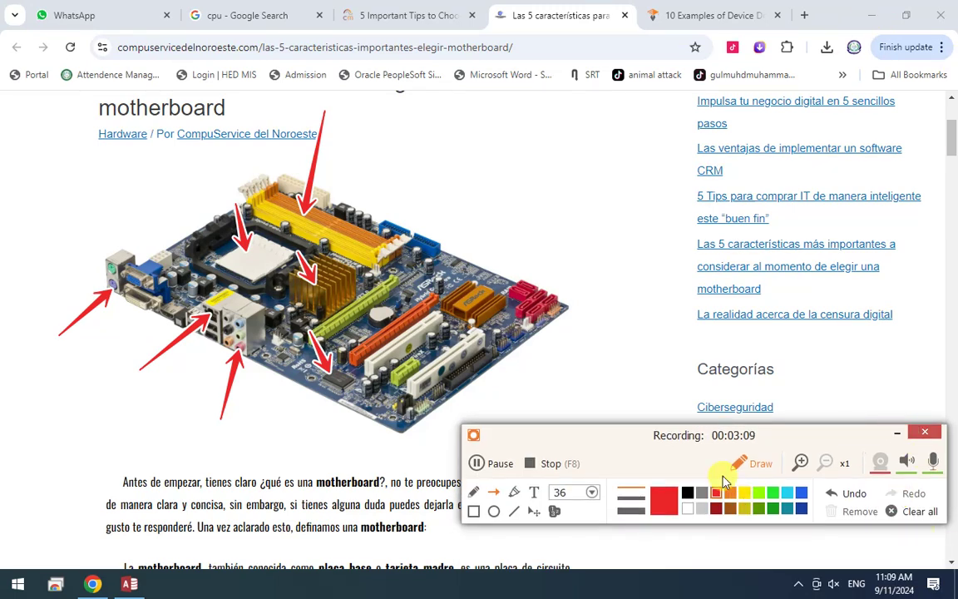
pyautogui.moveTo(762, 436); pyautogui.dragTo(772, 457)
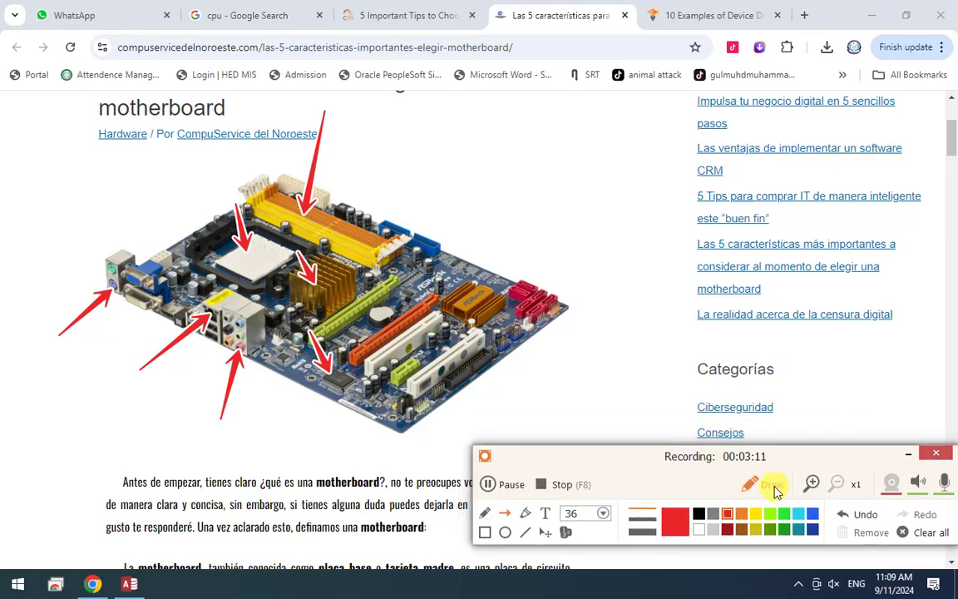
# Clear all arrows from the motherboard picture and close the drawing tools
pyautogui.click(931, 532)
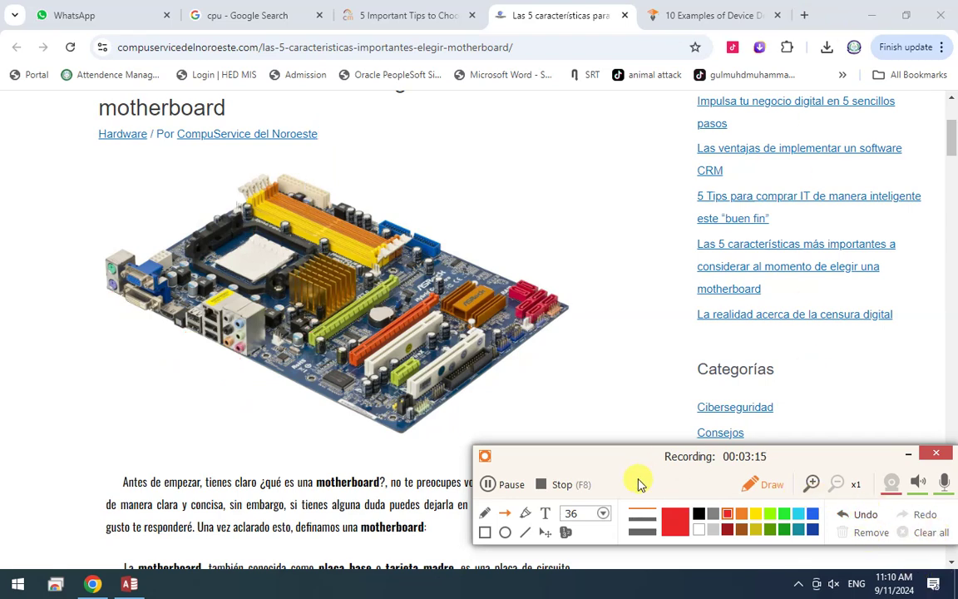
pyautogui.moveTo(648, 460); pyautogui.dragTo(639, 470)
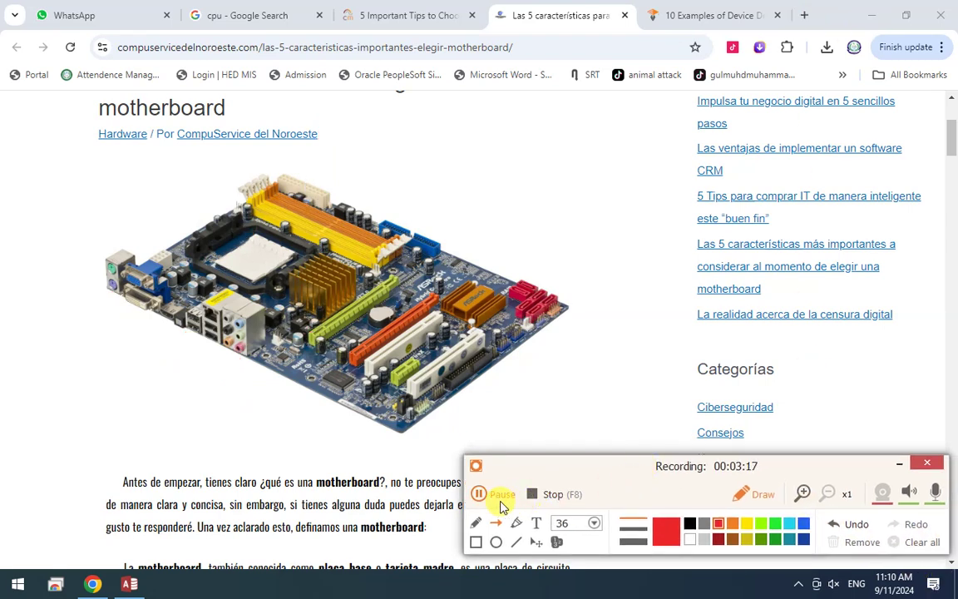
pyautogui.click(762, 495)
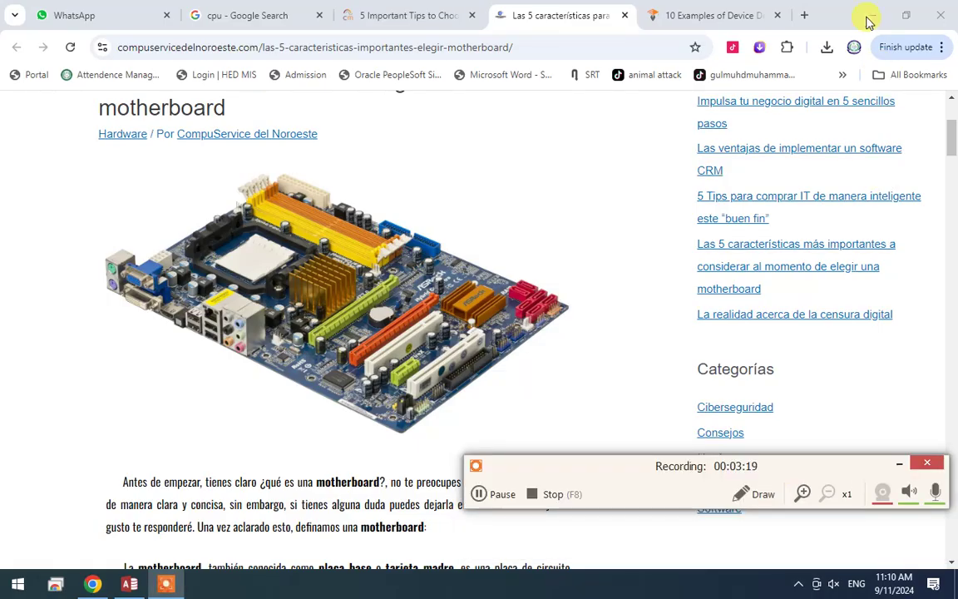
# Minimize the browser and open the properties of This PC from the desktop
pyautogui.click(866, 15)
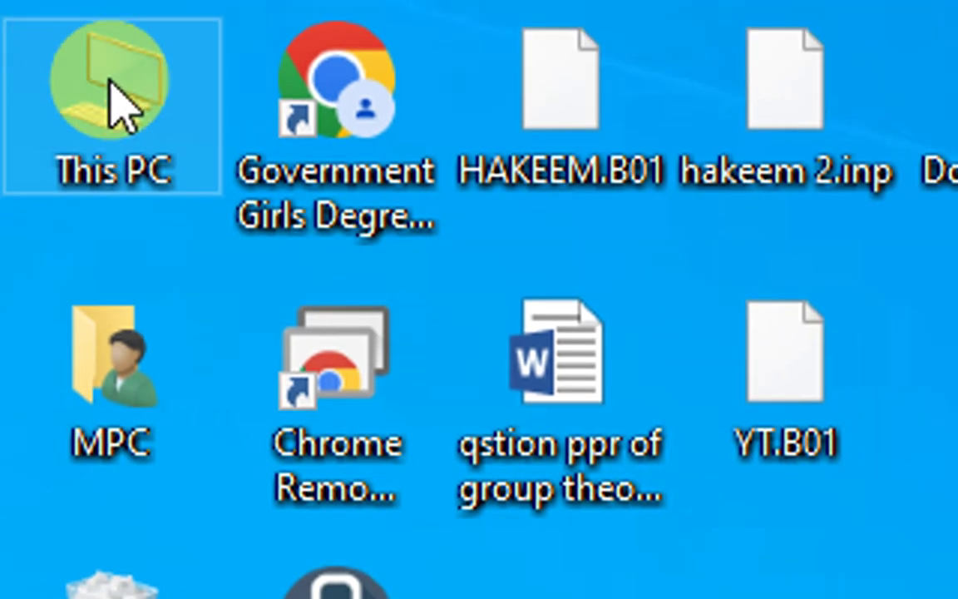
pyautogui.rightClick(114, 92)
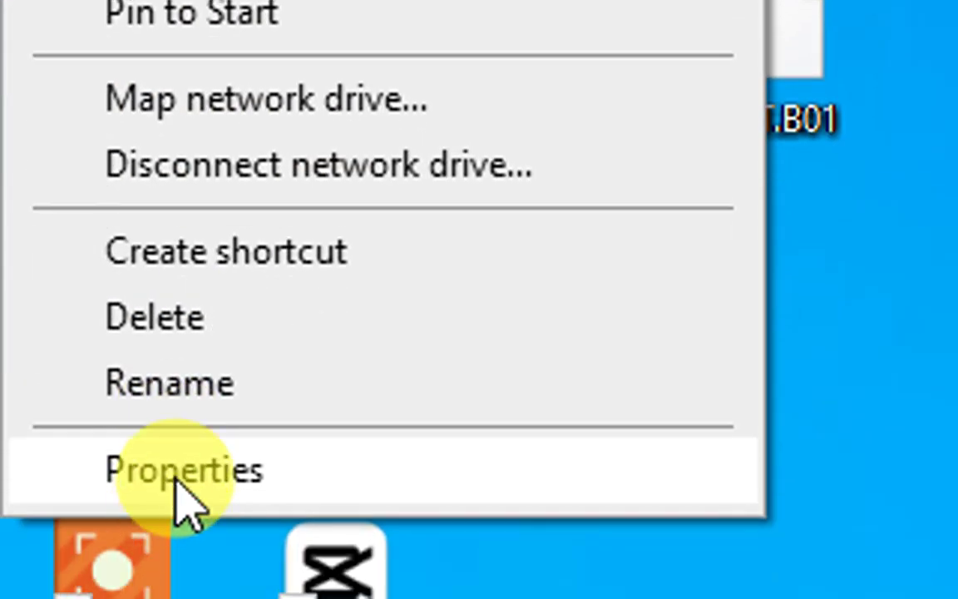
pyautogui.click(177, 489)
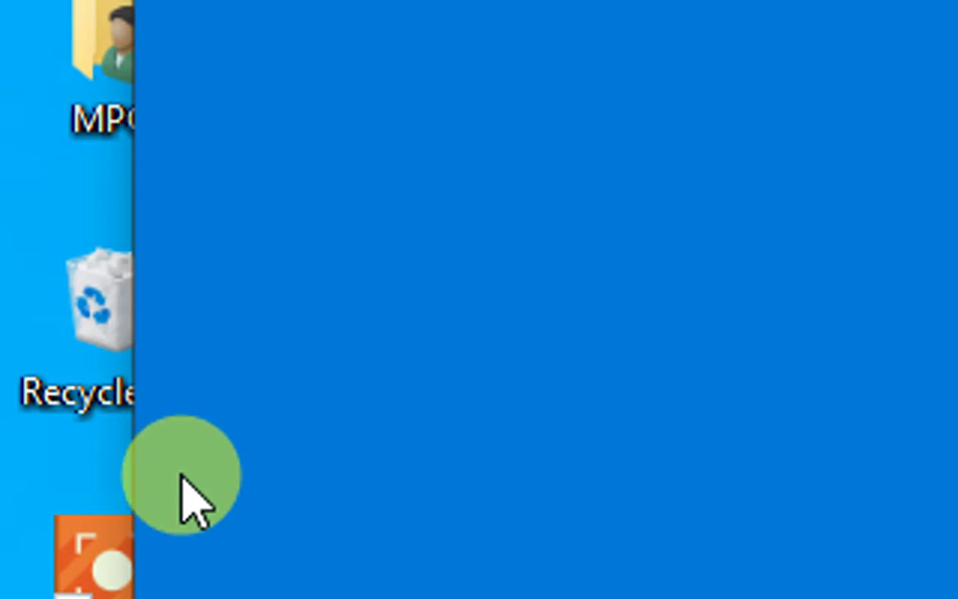
# Open Computer Management for This PC, close the Settings window, and move Computer Management clear of the desktop shortcuts
pyautogui.click(102, 110)
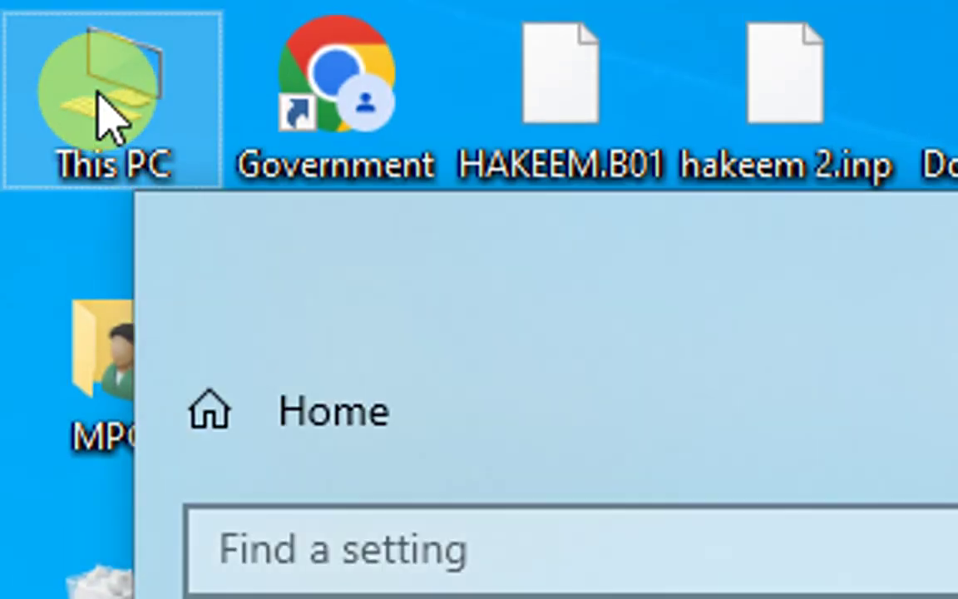
pyautogui.rightClick(100, 93)
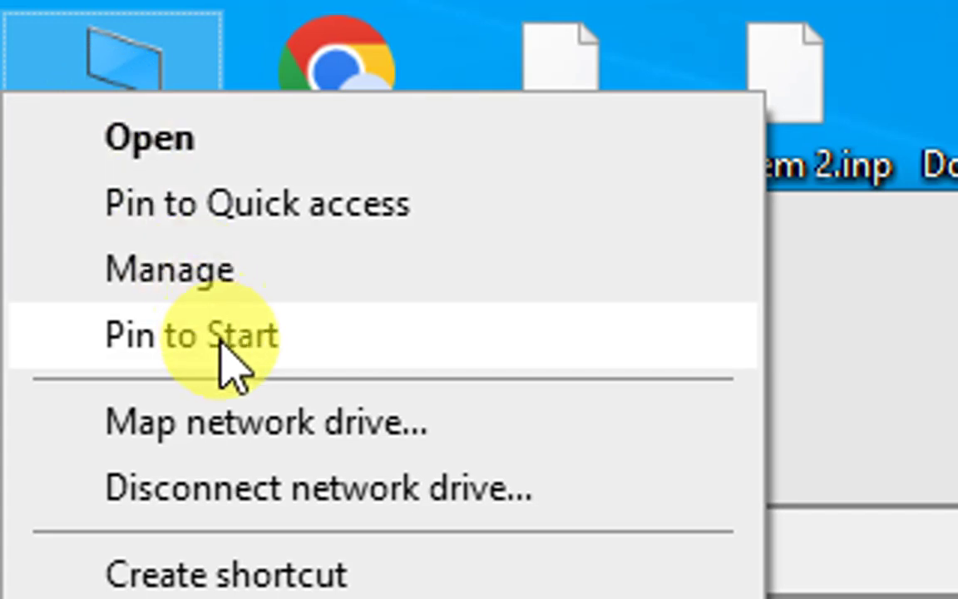
pyautogui.click(231, 279)
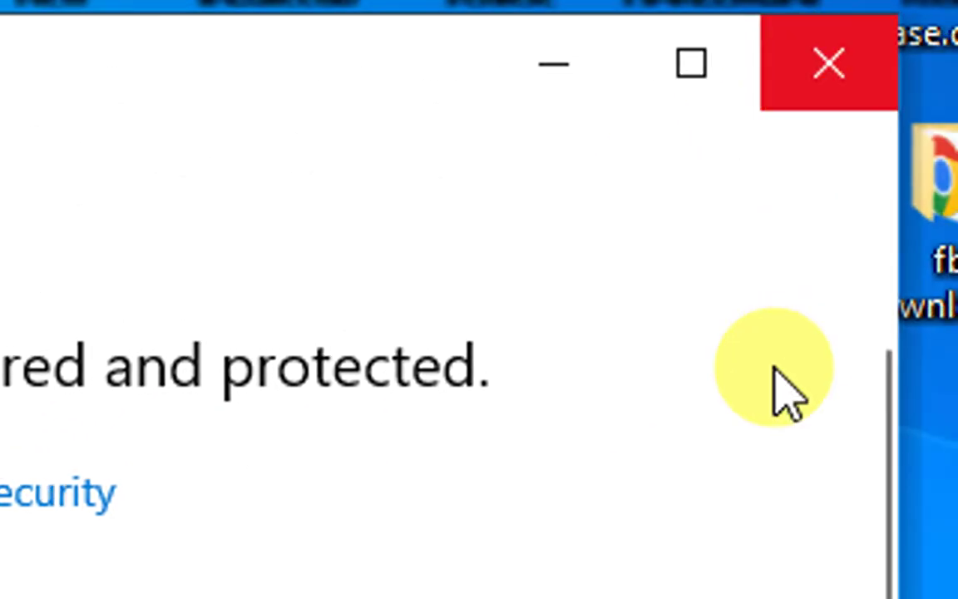
pyautogui.click(829, 64)
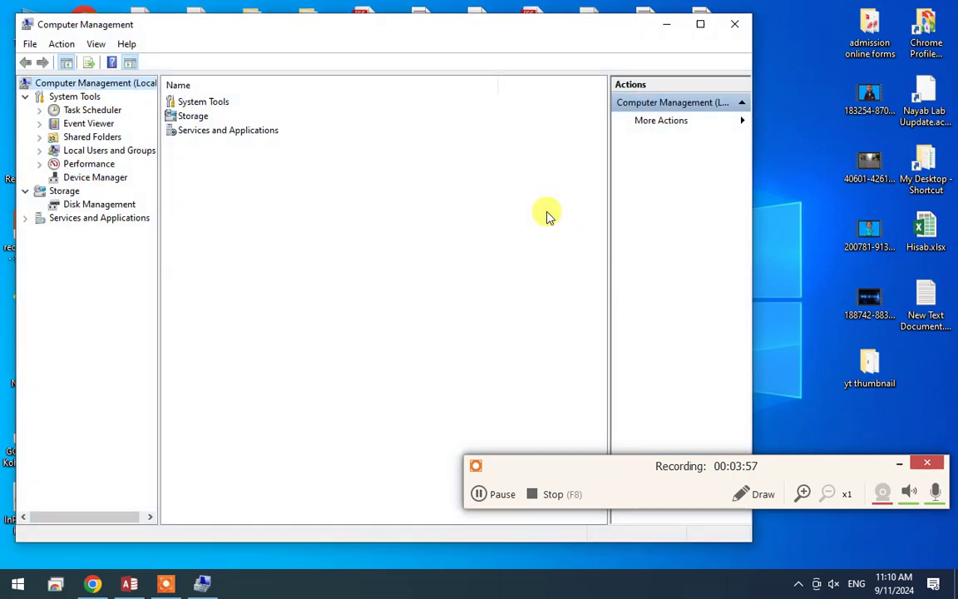
pyautogui.moveTo(247, 27); pyautogui.dragTo(347, 23)
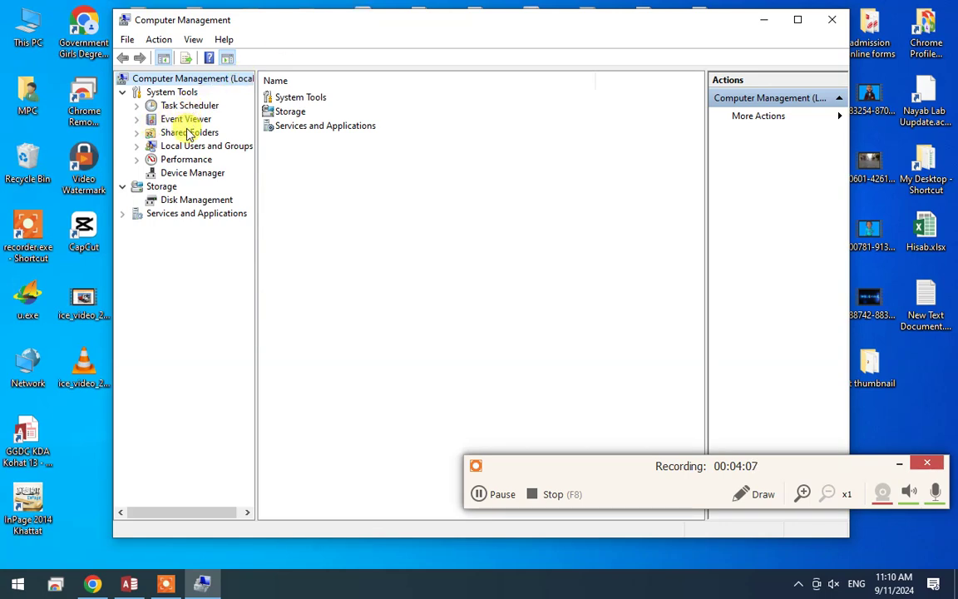
# In Device Manager, examine the microphone and speakers under Audio inputs and outputs, and expand the Computer category
pyautogui.click(183, 175)
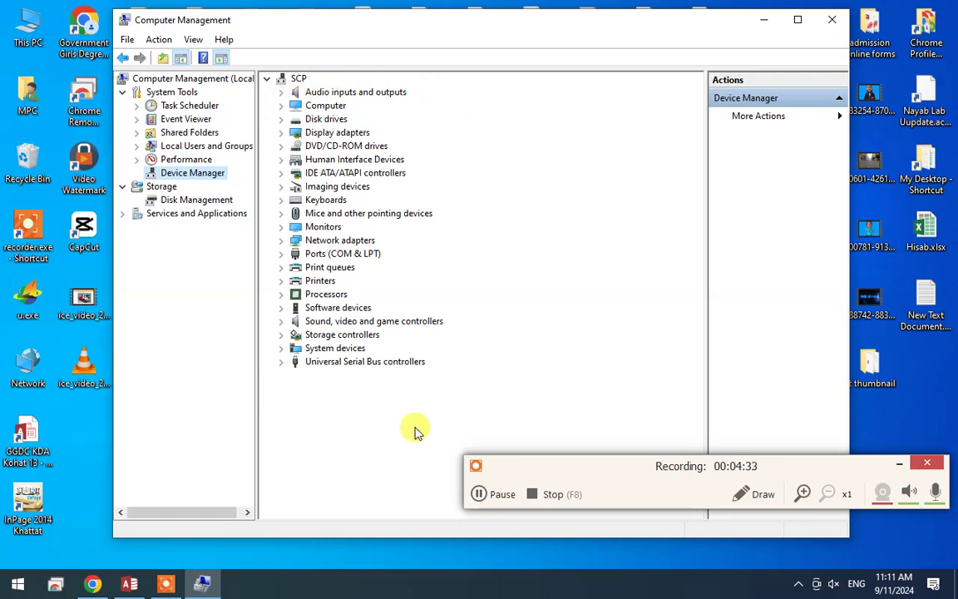
pyautogui.click(280, 94)
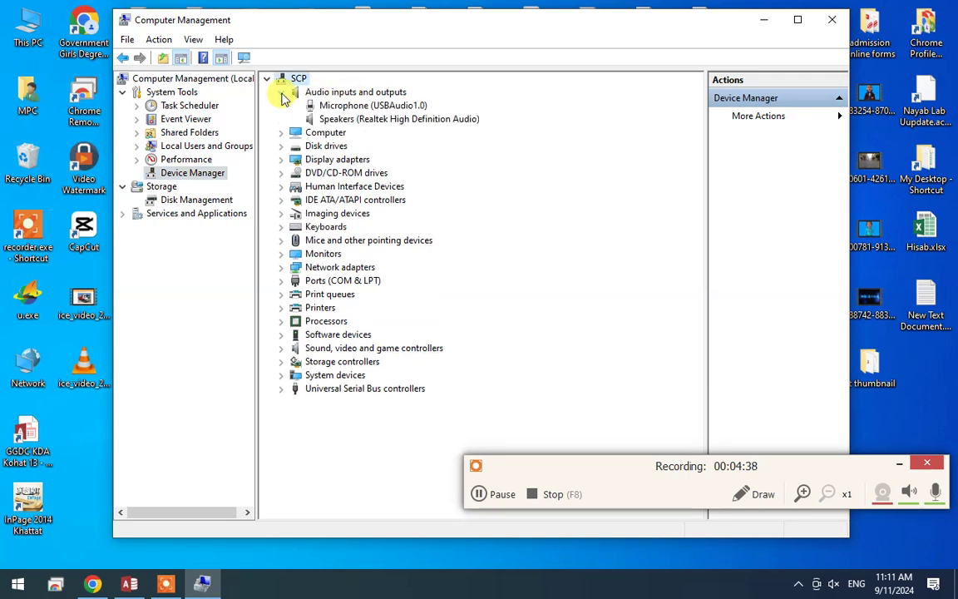
pyautogui.click(400, 108)
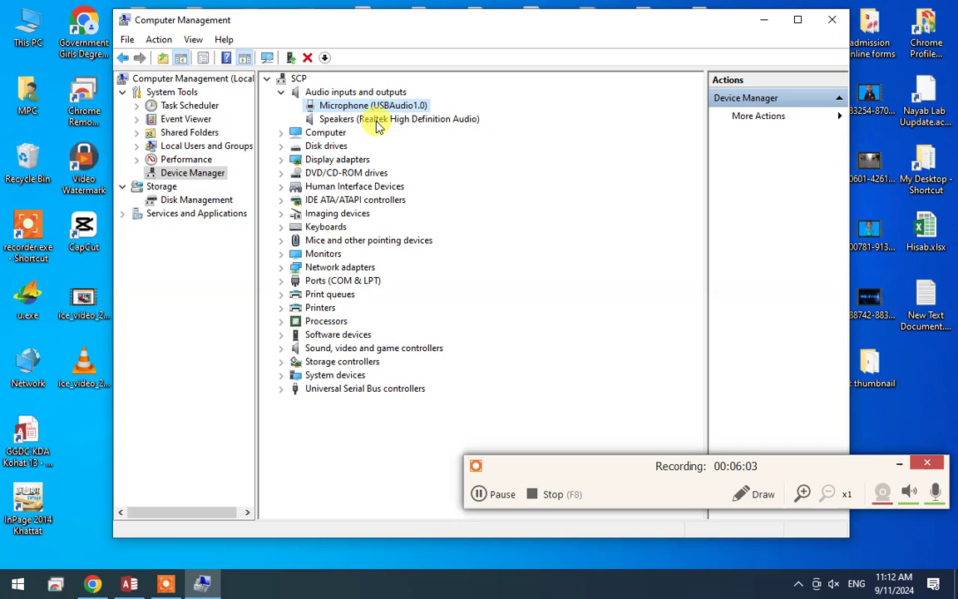
pyautogui.click(337, 119)
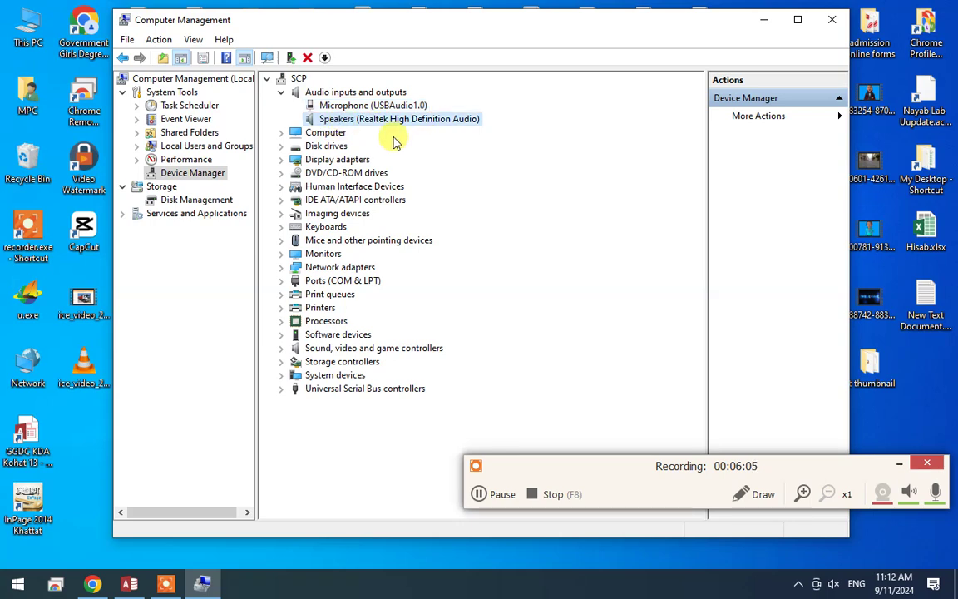
pyautogui.click(280, 132)
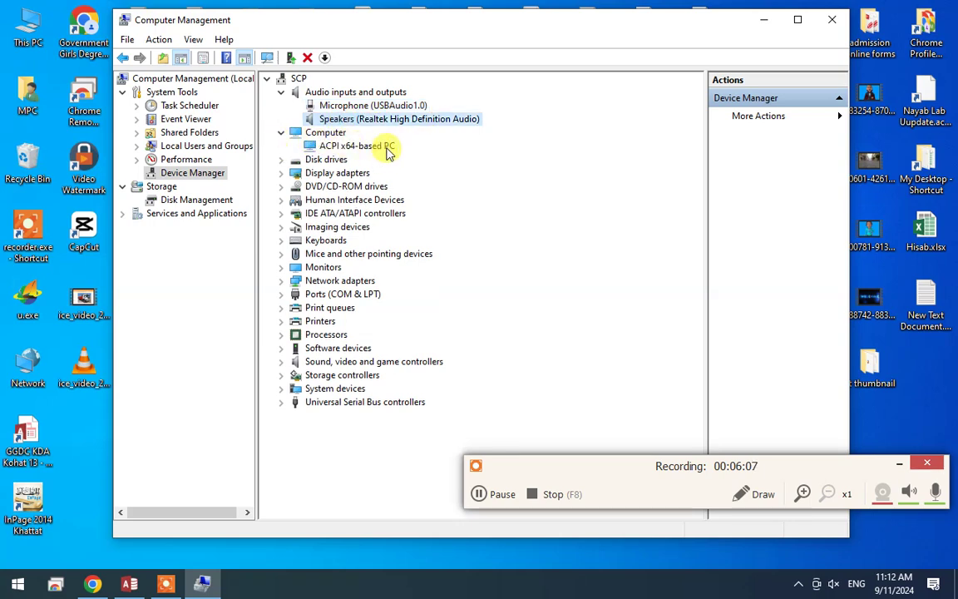
# Examine the ACPI x64-based PC entry, both disk drives and the Intel display adapter in the device list
pyautogui.click(388, 149)
pyautogui.click(281, 159)
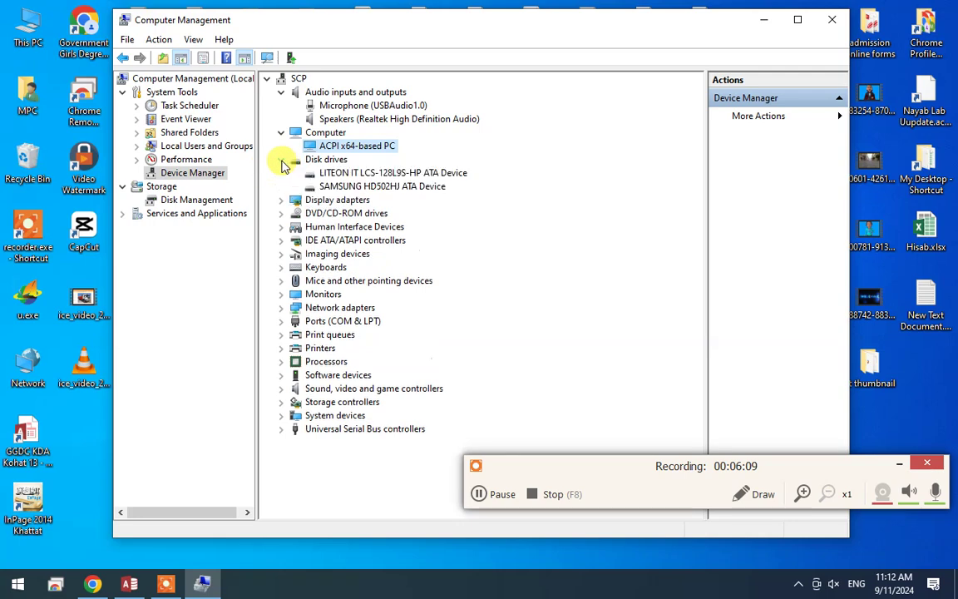
pyautogui.click(381, 174)
pyautogui.click(380, 187)
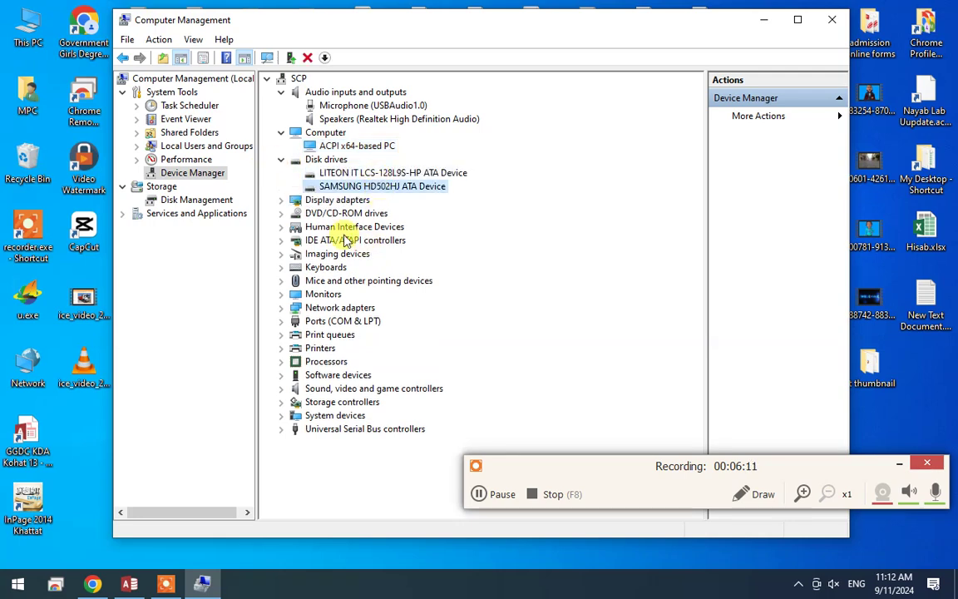
pyautogui.click(280, 200)
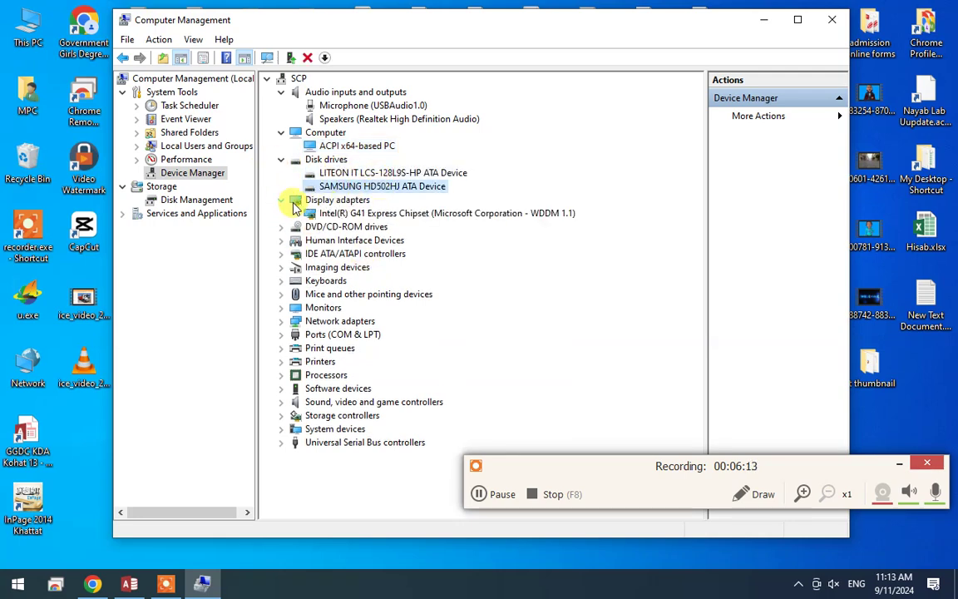
pyautogui.click(379, 213)
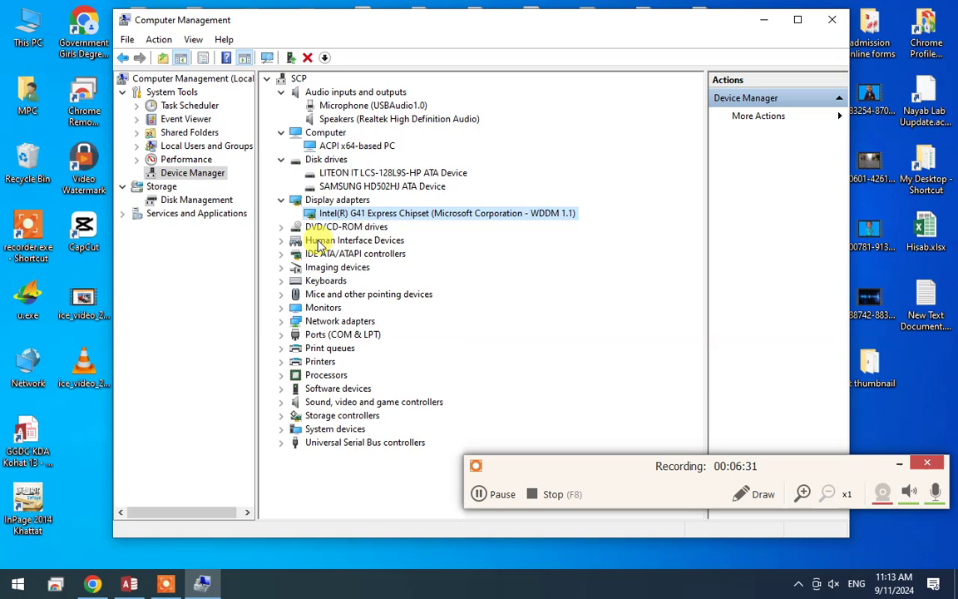
# Examine the devices under DVD/CD-ROM drives and Human Interface Devices, and collapse Human Interface Devices
pyautogui.click(280, 227)
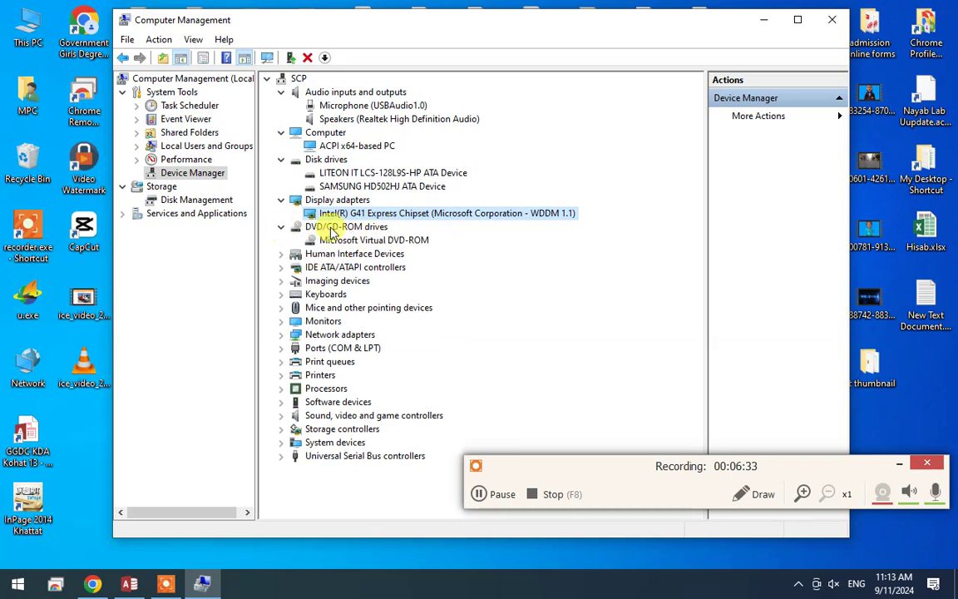
pyautogui.click(281, 255)
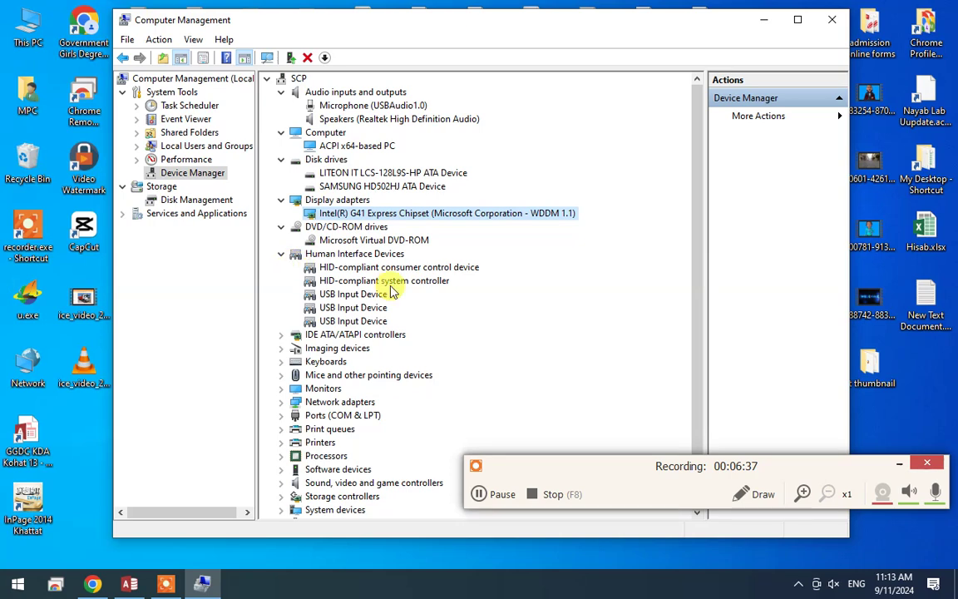
pyautogui.click(281, 253)
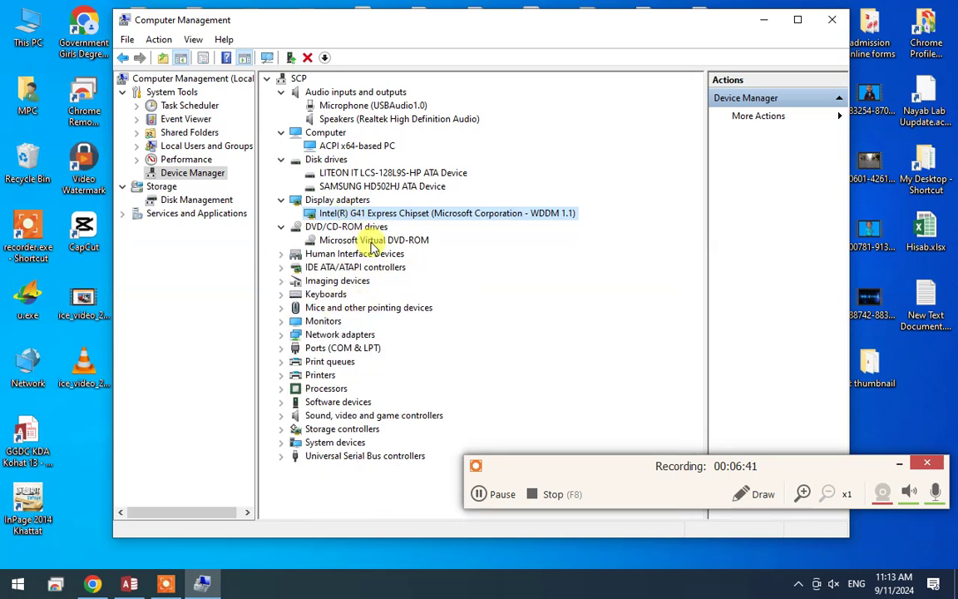
# Collapse all expanded device categories and examine the entries under Universal Serial Bus controllers
pyautogui.click(281, 132)
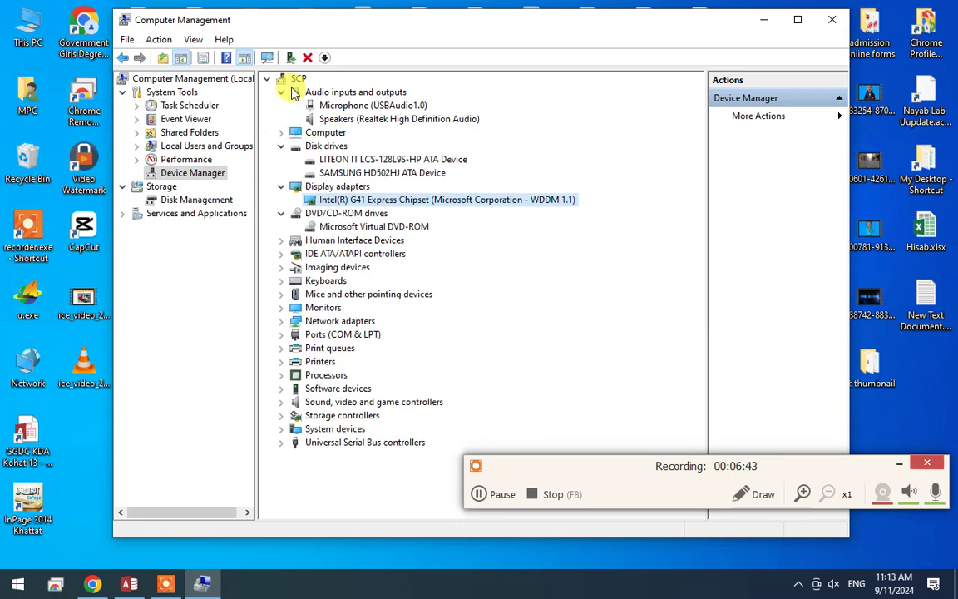
pyautogui.click(281, 91)
pyautogui.click(281, 118)
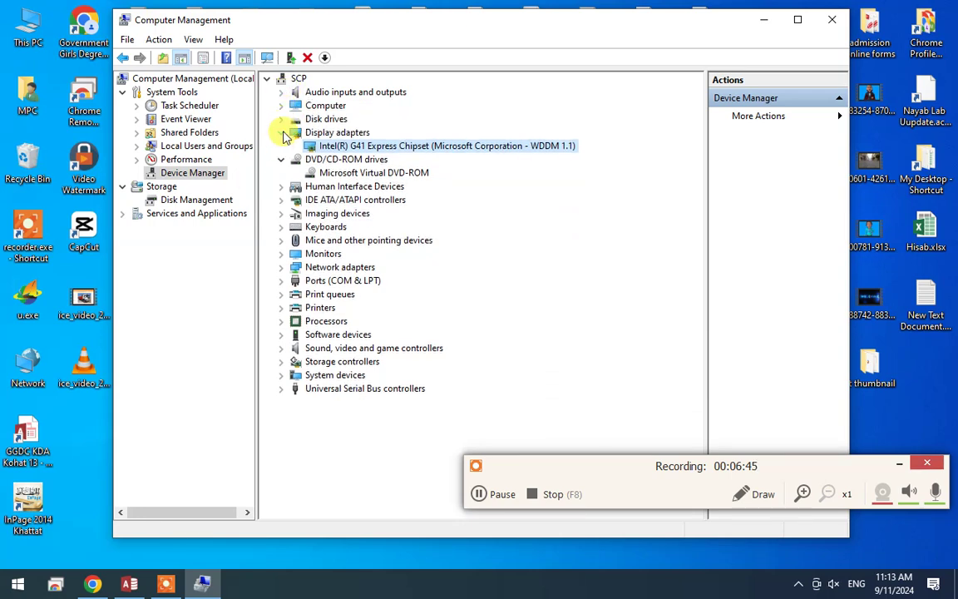
pyautogui.click(280, 133)
pyautogui.click(280, 145)
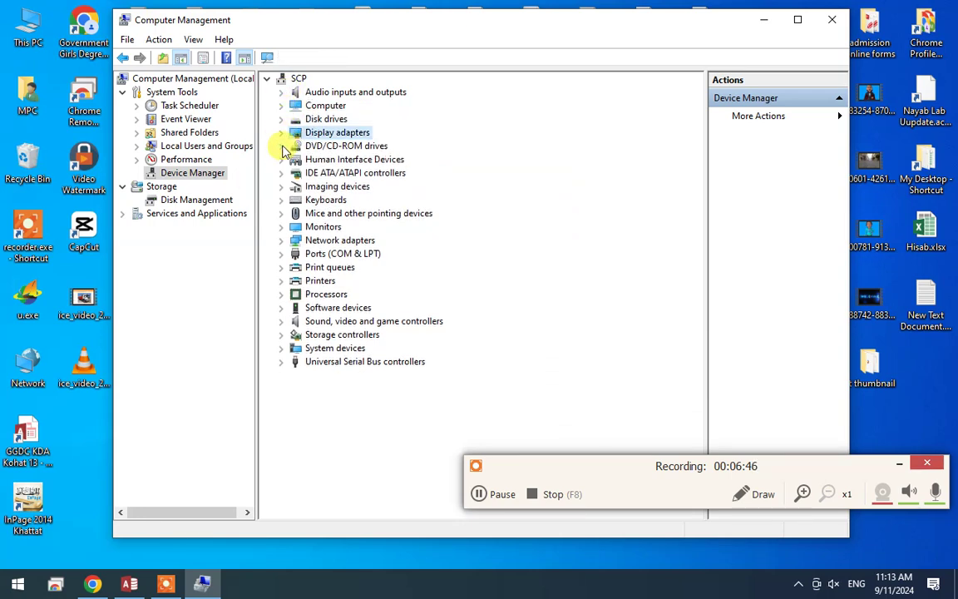
pyautogui.click(281, 362)
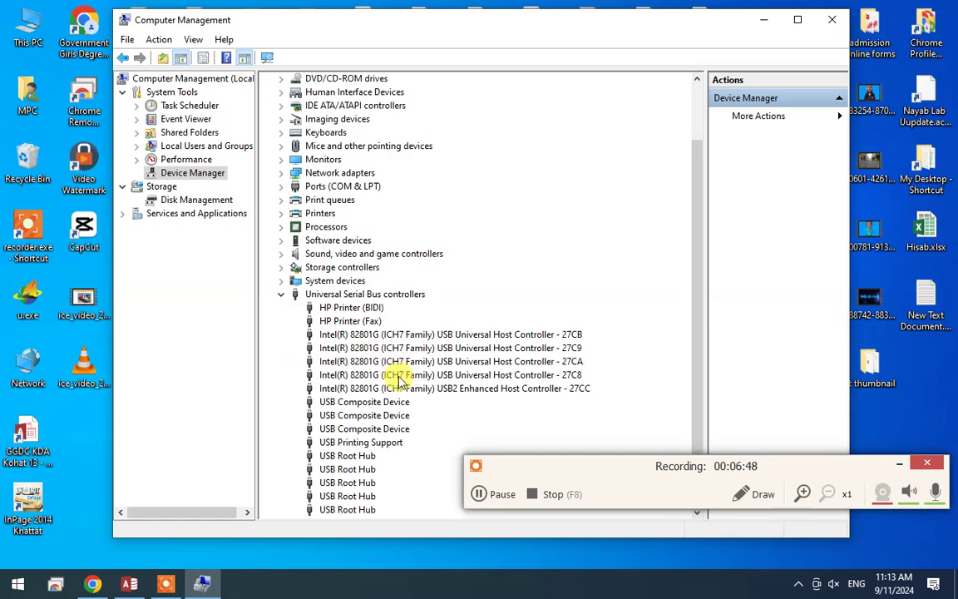
pyautogui.click(281, 294)
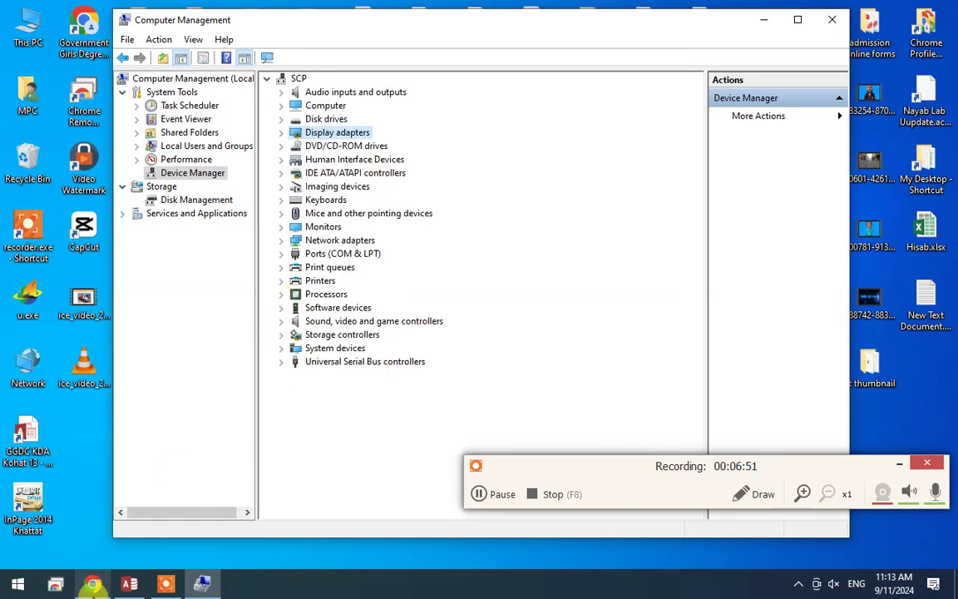
# Switch to Chrome and run a Google image search for "missing drivers in pc" in a new tab
pyautogui.click(93, 585)
pyautogui.click(803, 17)
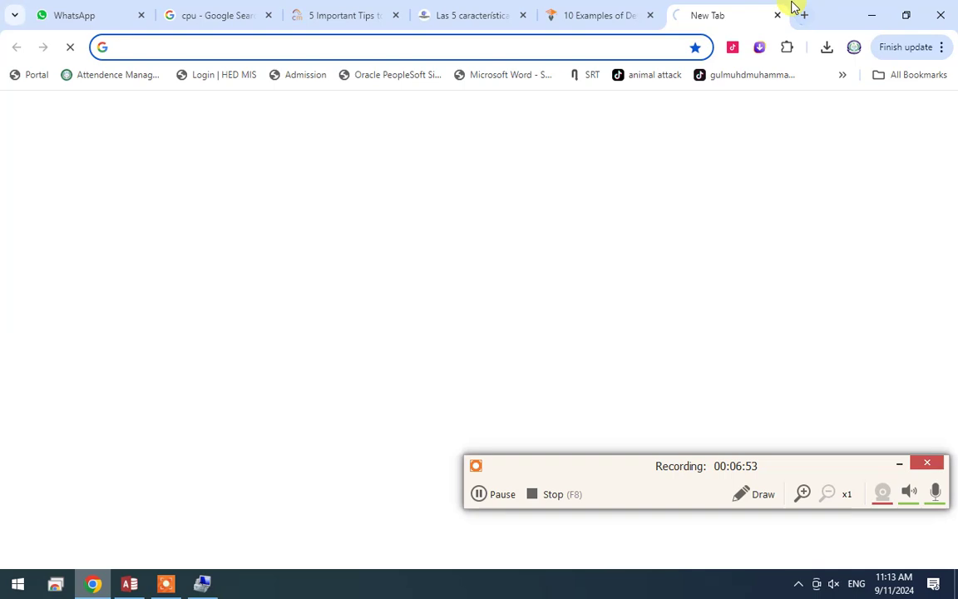
pyautogui.write('missing d')
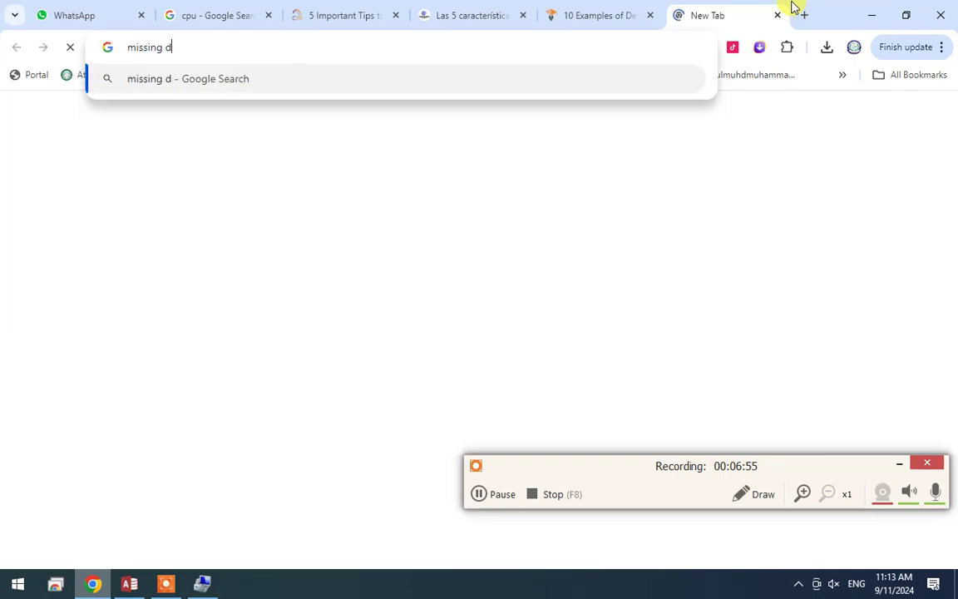
pyautogui.write('rivers in pc')
pyautogui.press('Return')
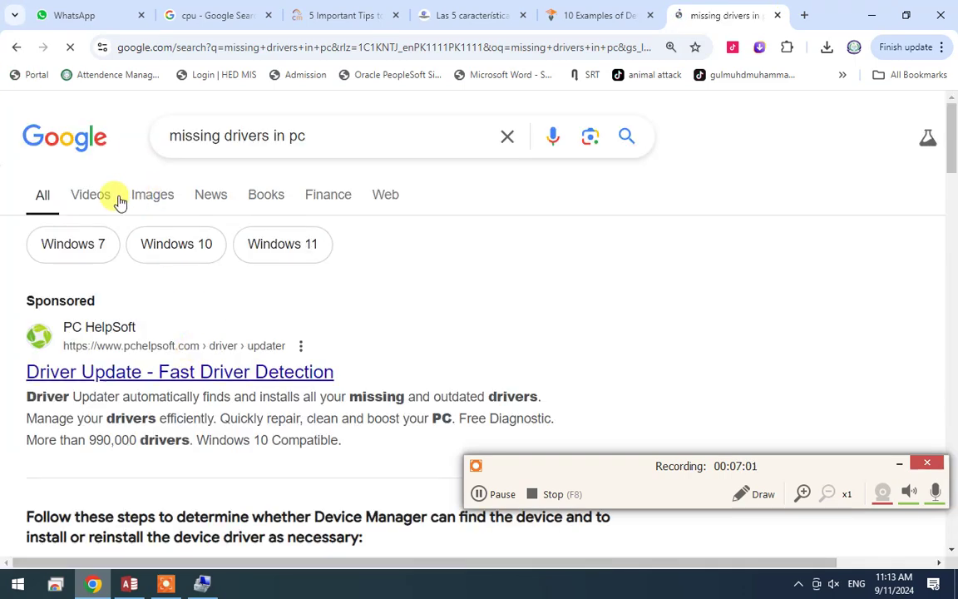
pyautogui.click(206, 252)
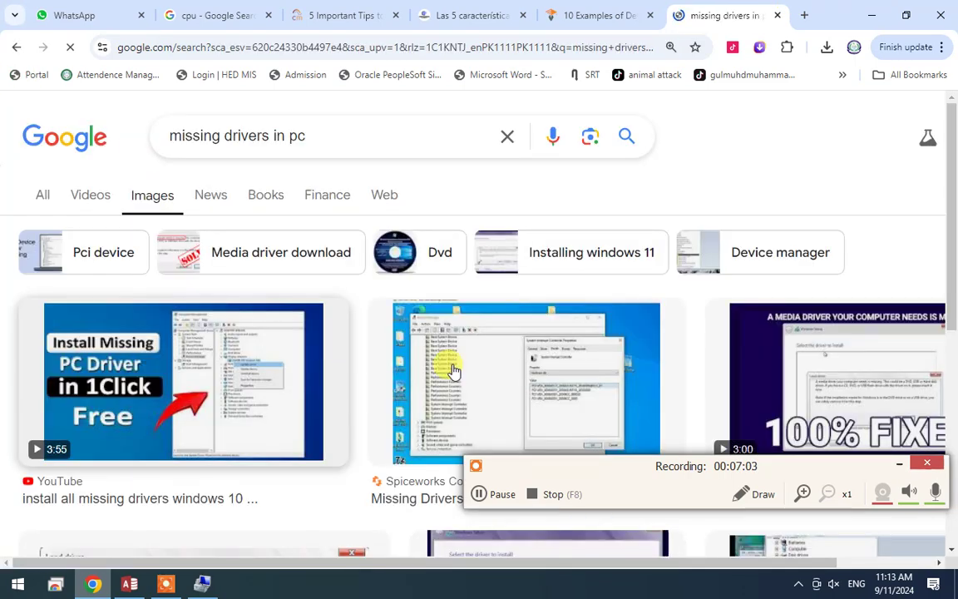
# Open the preview of the Spiceworks Community "Missing Drivers - Windows" picture from the image results
pyautogui.scroll(-2, 524, 391)
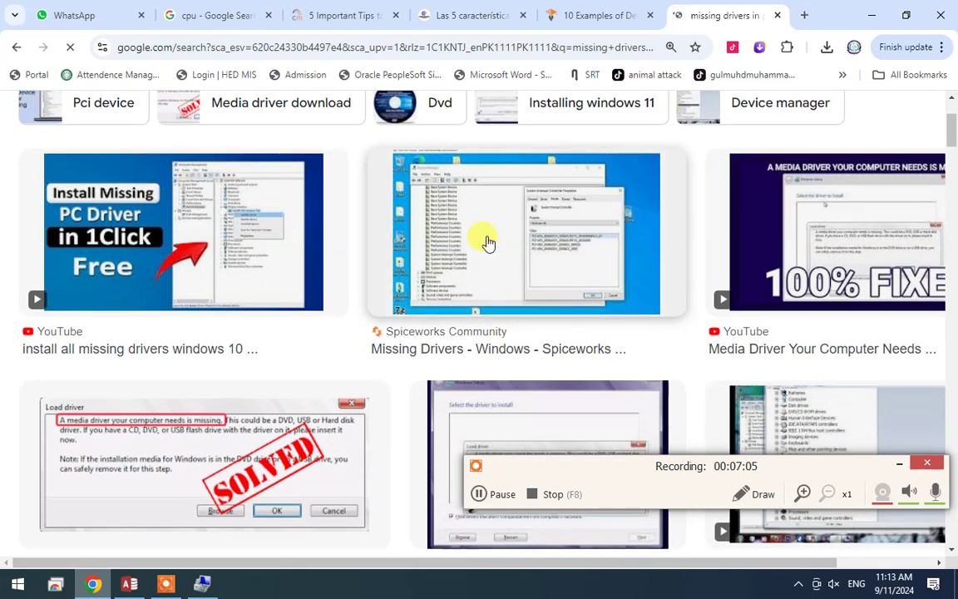
pyautogui.click(488, 242)
pyautogui.rightClick(488, 242)
pyautogui.press('Escape')
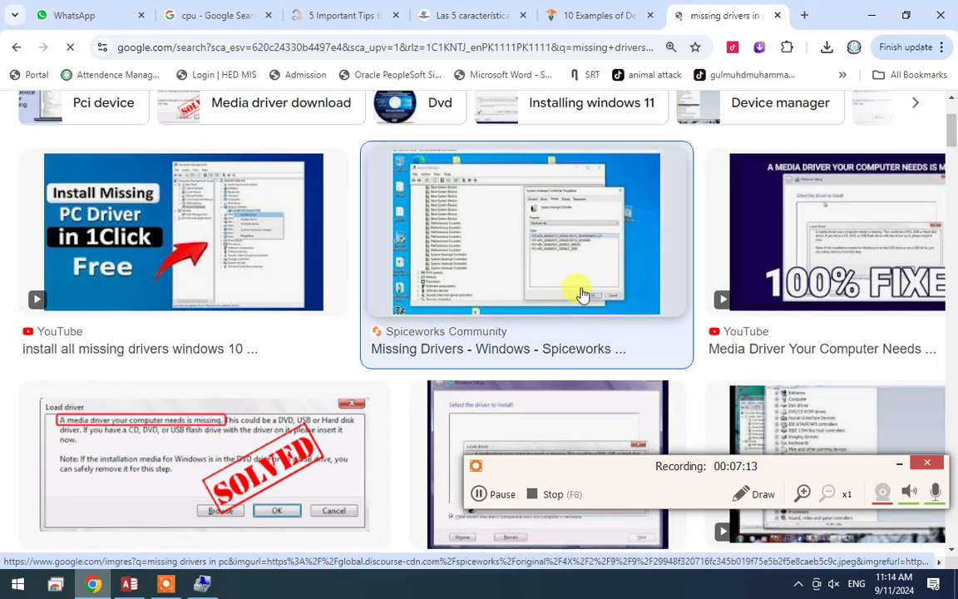
pyautogui.click(568, 306)
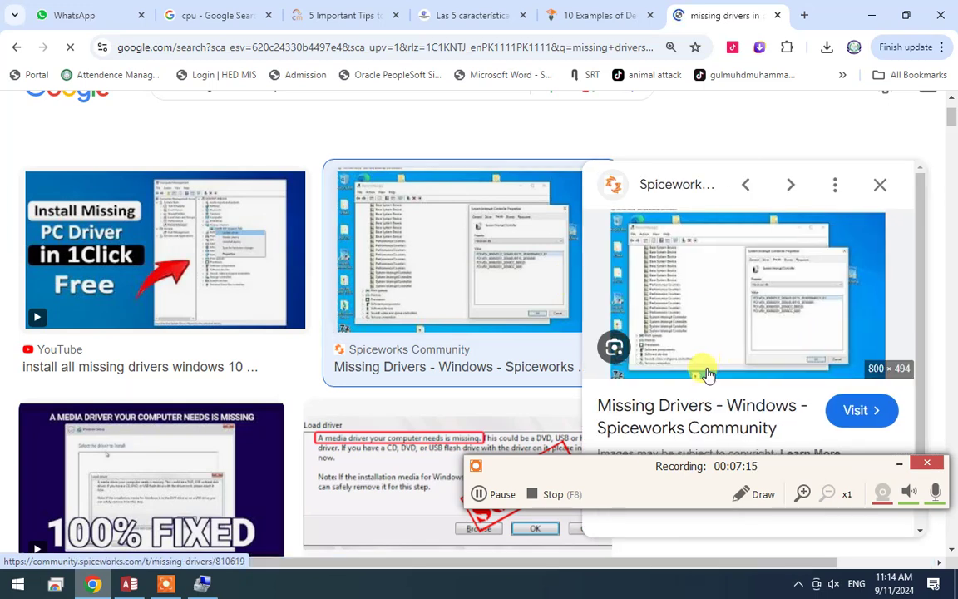
# Open the Spiceworks source page of the previewed picture in a new tab and switch to it
pyautogui.scroll(-1, 690, 353)
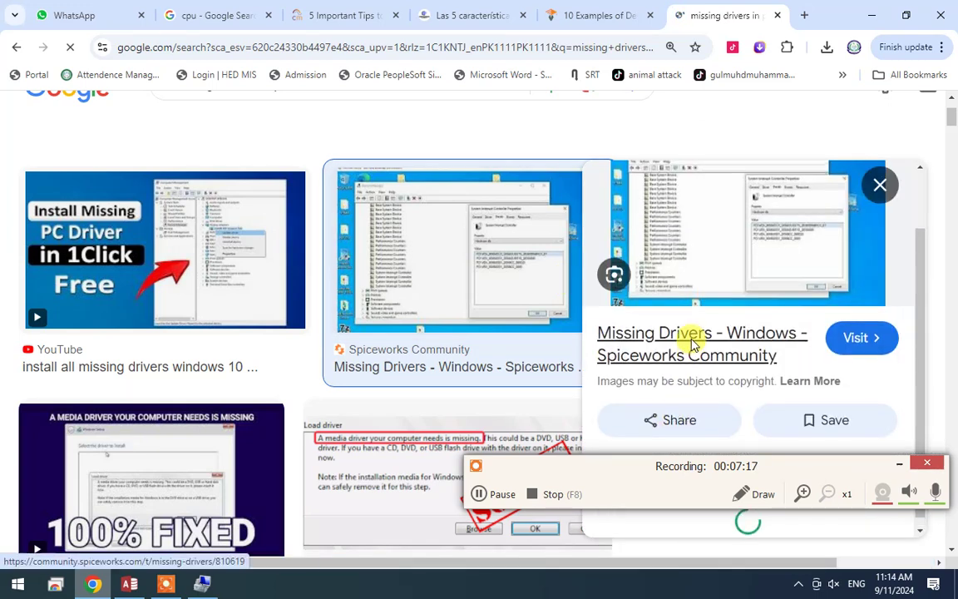
pyautogui.rightClick(690, 338)
pyautogui.click(735, 137)
pyautogui.click(710, 22)
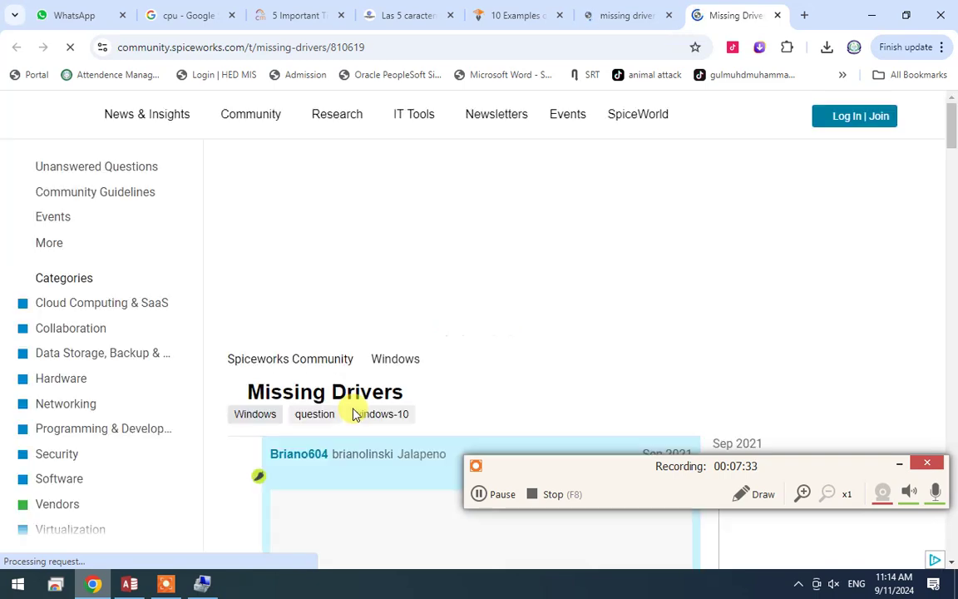
# Open the Missing Drivers post's Device Manager screenshot in its own new tab and switch to it
pyautogui.scroll(-2, 451, 374)
pyautogui.scroll(-5, 451, 377)
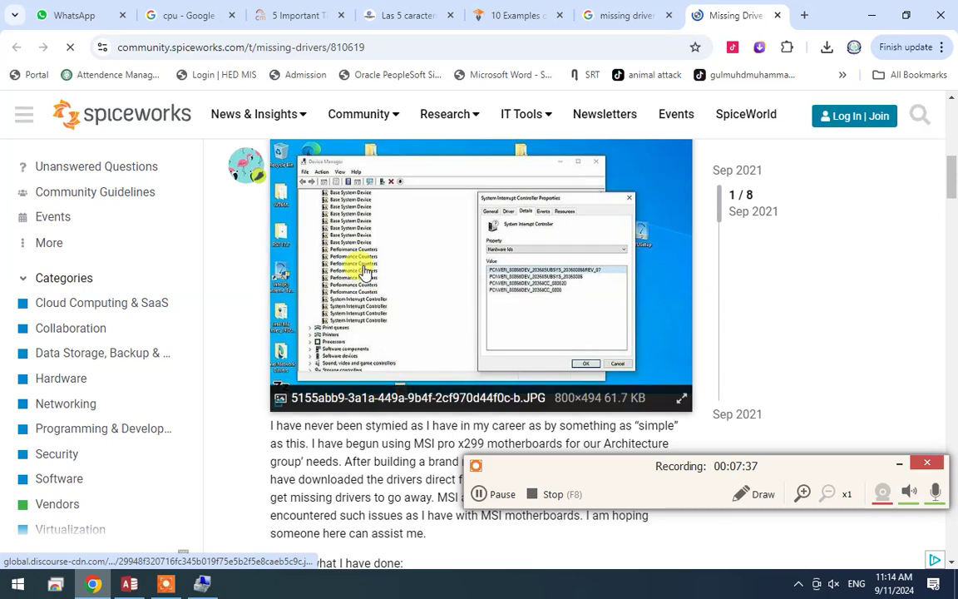
pyautogui.rightClick(347, 282)
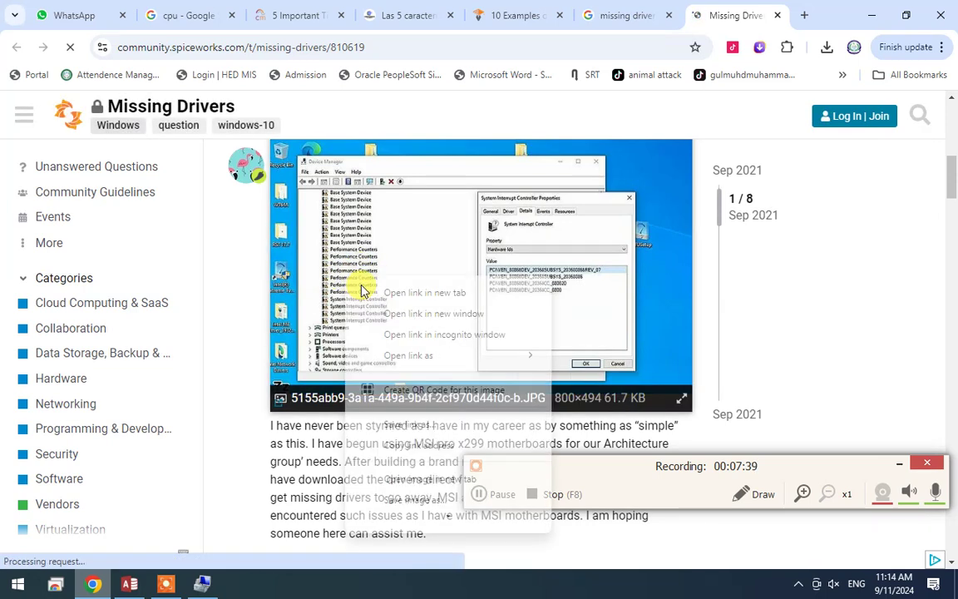
pyautogui.click(407, 293)
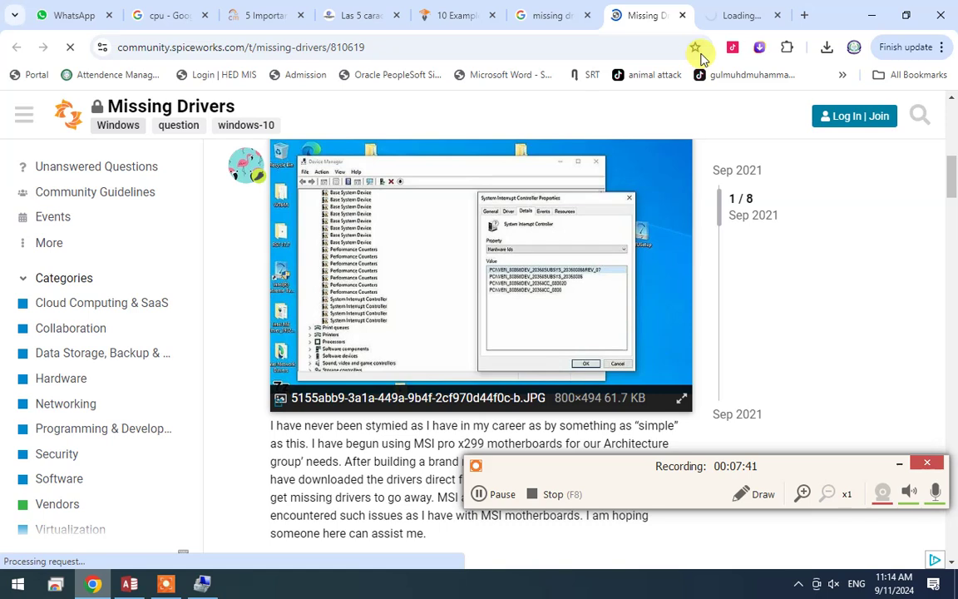
pyautogui.click(743, 14)
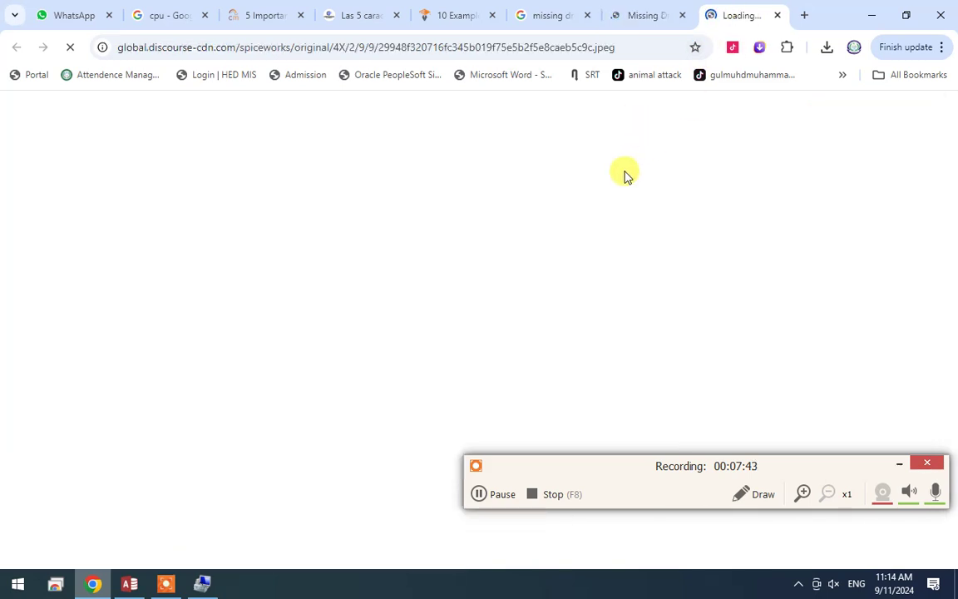
pyautogui.moveTo(785, 467); pyautogui.dragTo(793, 478)
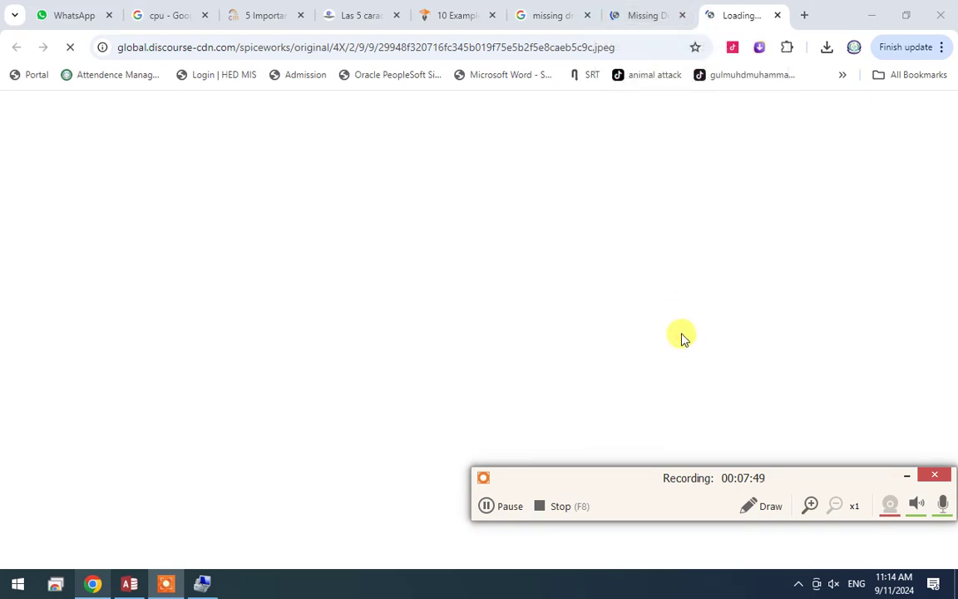
pyautogui.press('F7')
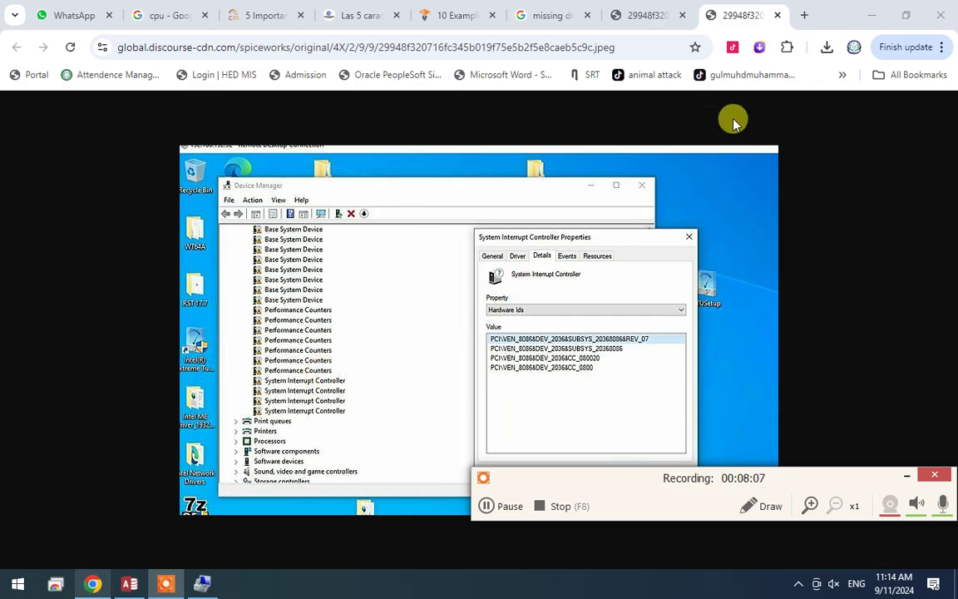
# Show the cargo truck article's picture again and minimize the browser to return to Computer Management
pyautogui.click(275, 14)
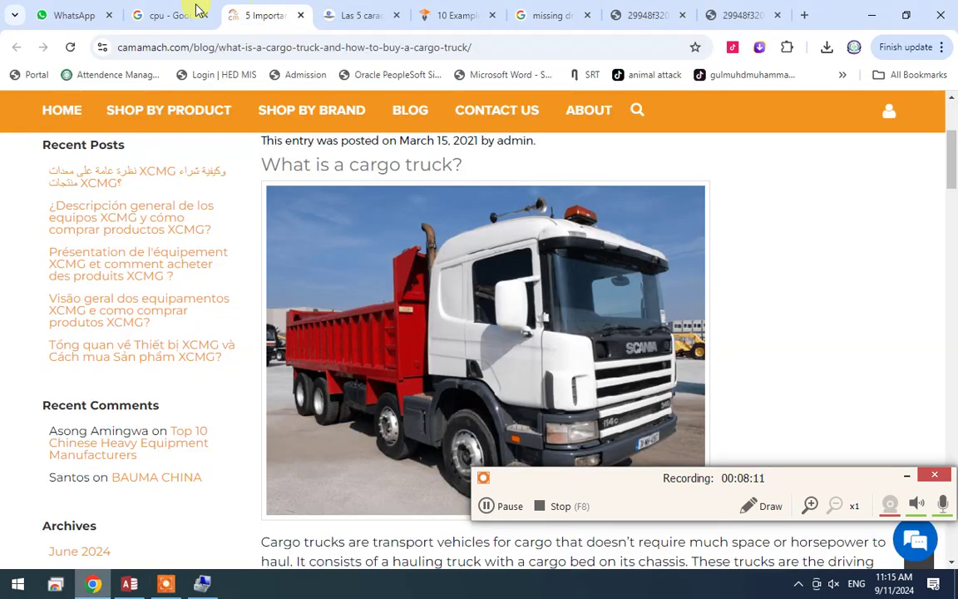
pyautogui.click(871, 15)
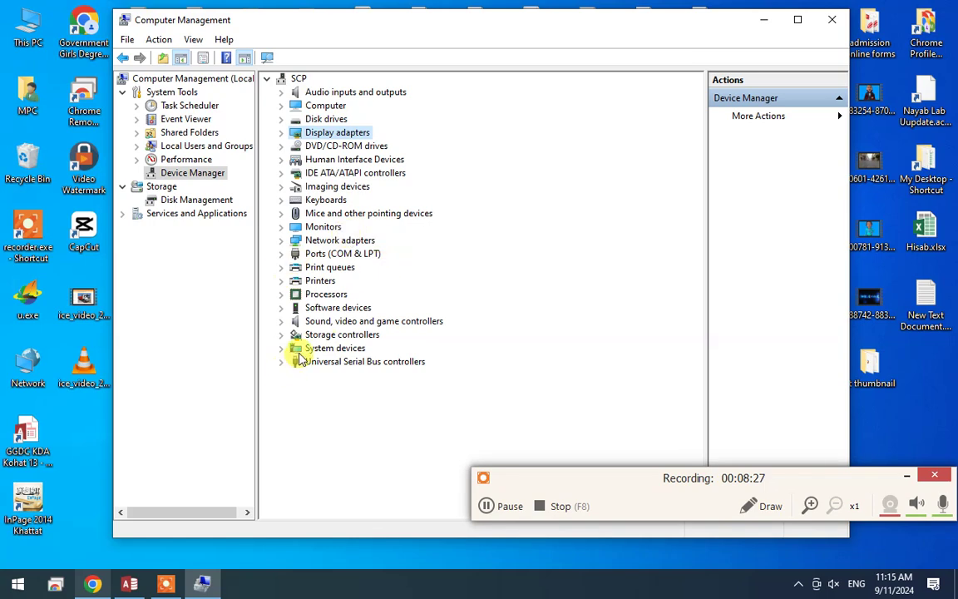
# Start a driver update for Microsoft Device Association Root Enumerator under Software devices and choose to browse the computer for drivers
pyautogui.click(281, 309)
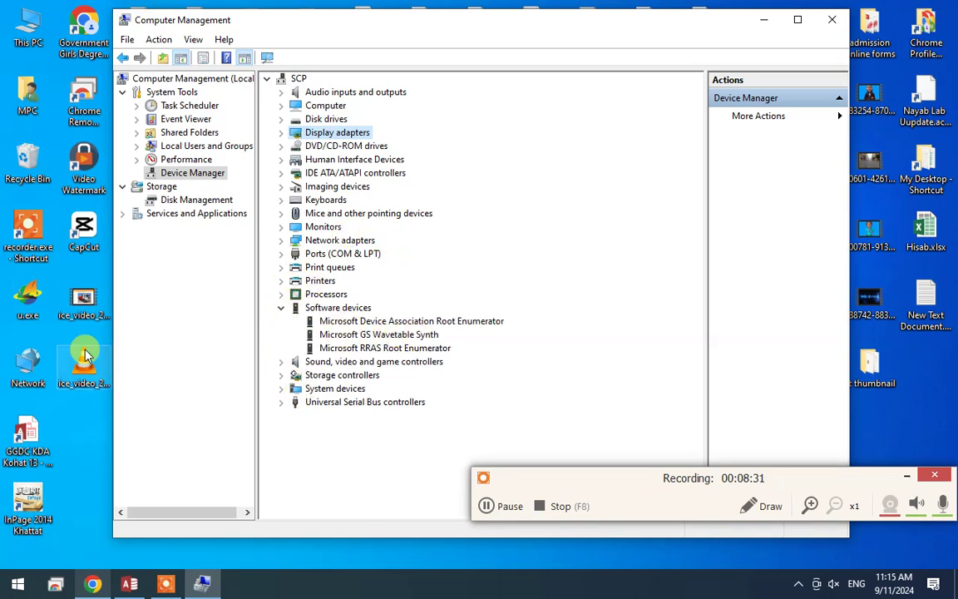
pyautogui.rightClick(342, 323)
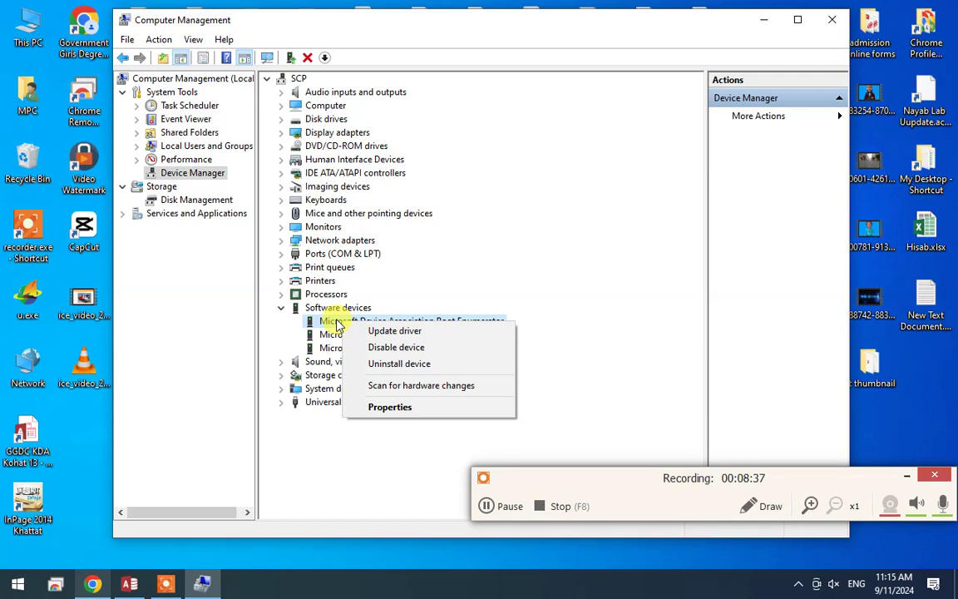
pyautogui.click(423, 332)
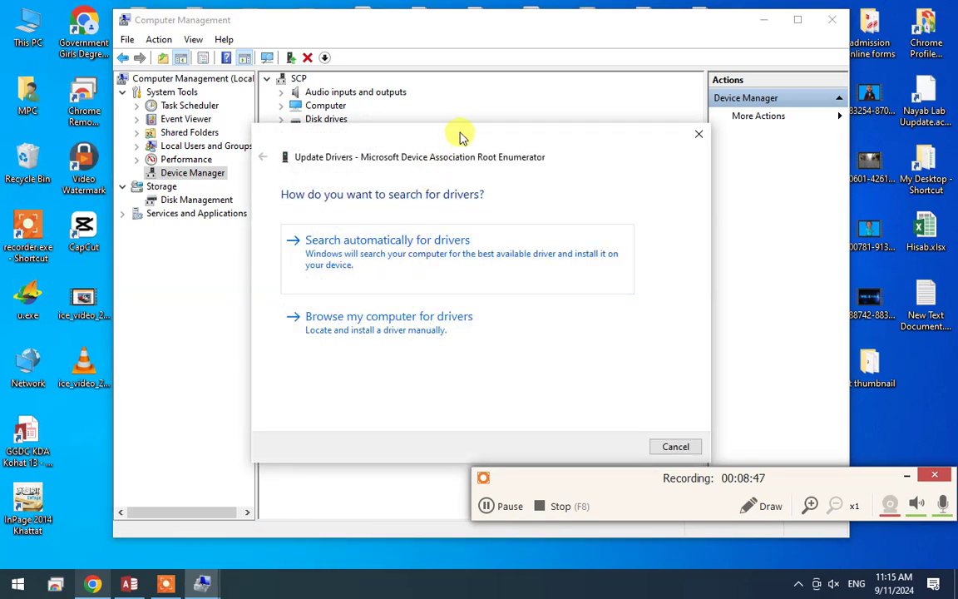
pyautogui.moveTo(455, 137); pyautogui.dragTo(472, 80)
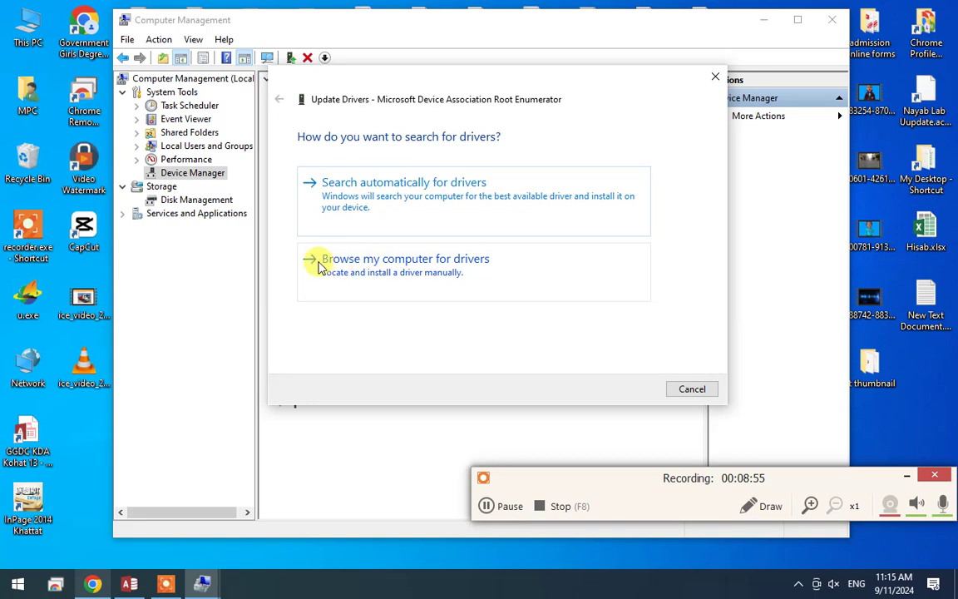
pyautogui.click(349, 272)
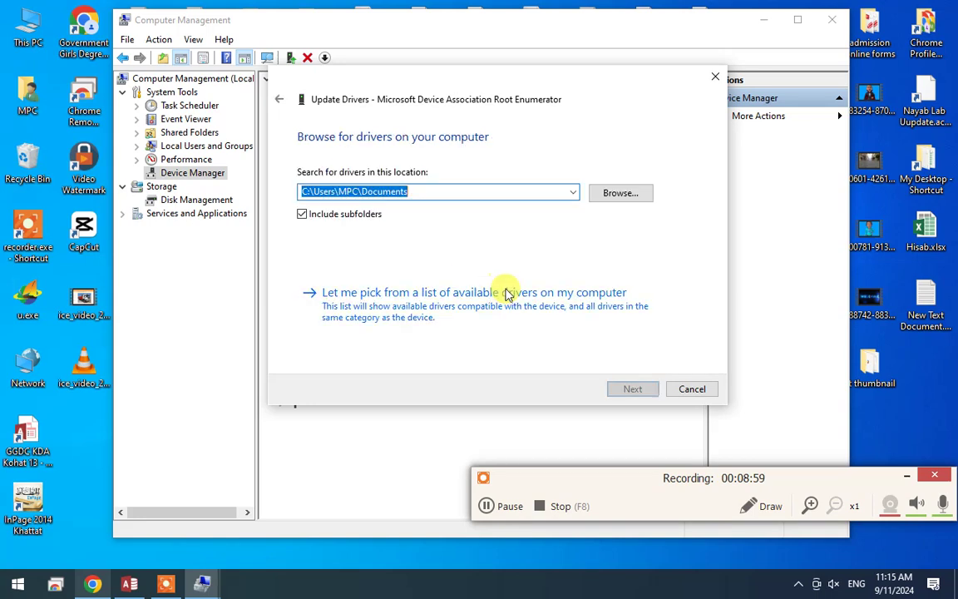
# Set the driver search location to the Documents folder inside Downloads
pyautogui.click(622, 195)
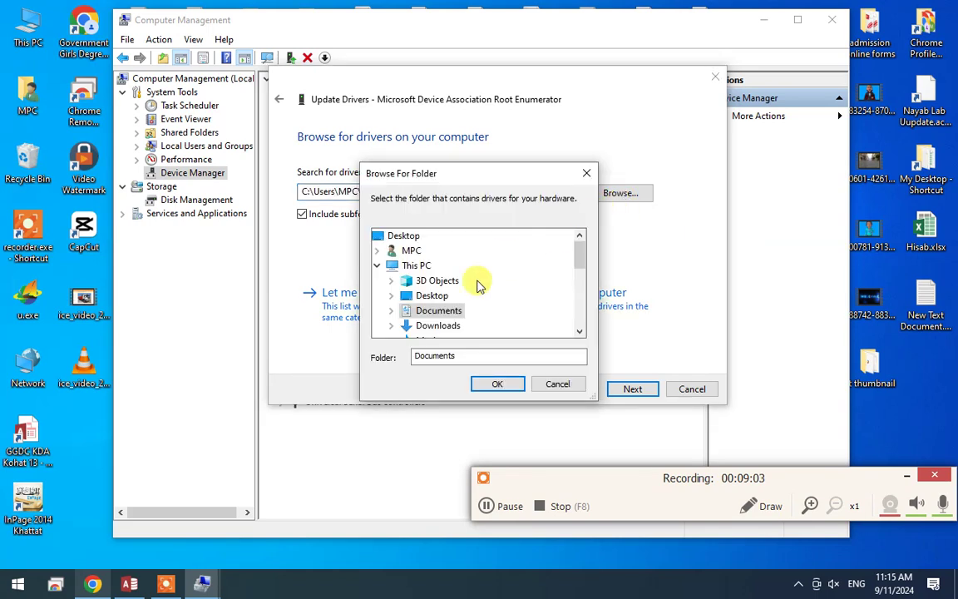
pyautogui.scroll(-1, 477, 283)
pyautogui.doubleClick(454, 282)
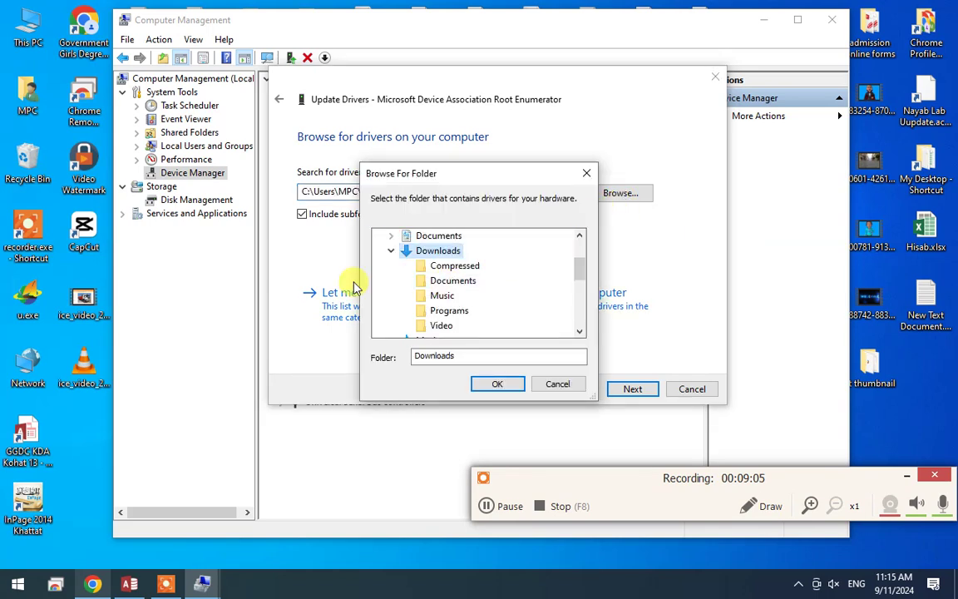
pyautogui.click(473, 283)
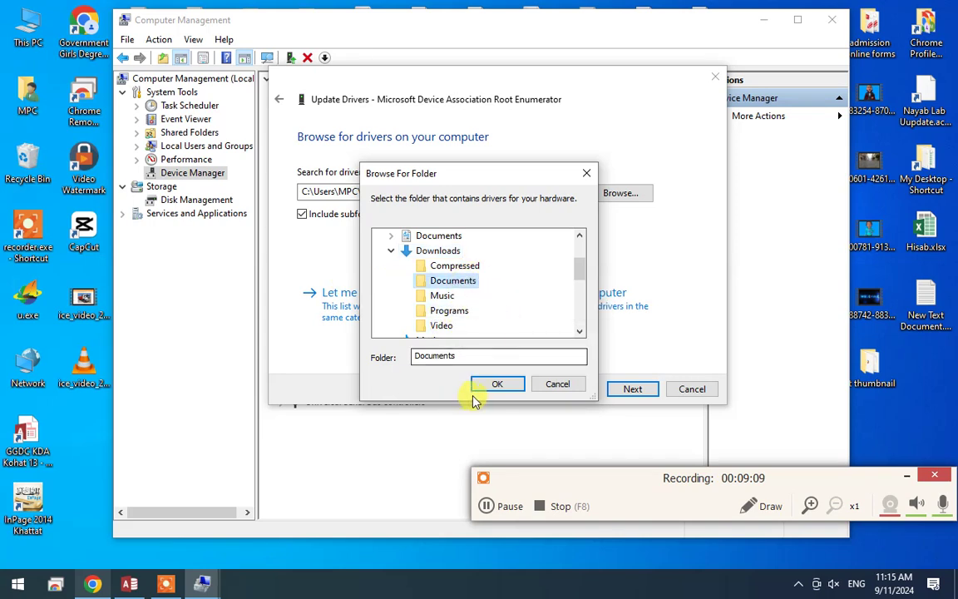
pyautogui.click(496, 385)
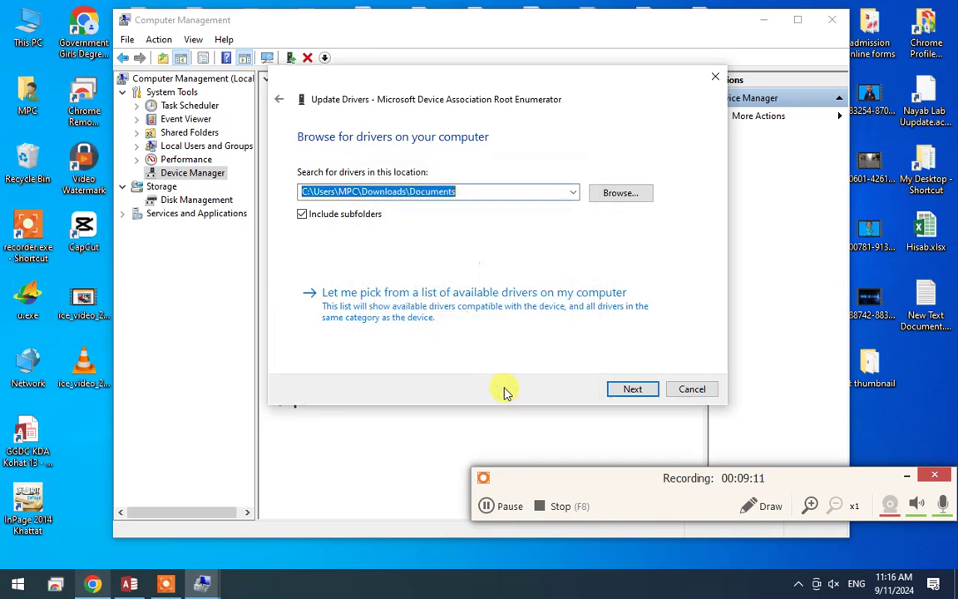
# Run the driver search in the chosen folder, then close the update wizard and collapse the Software devices category
pyautogui.click(632, 391)
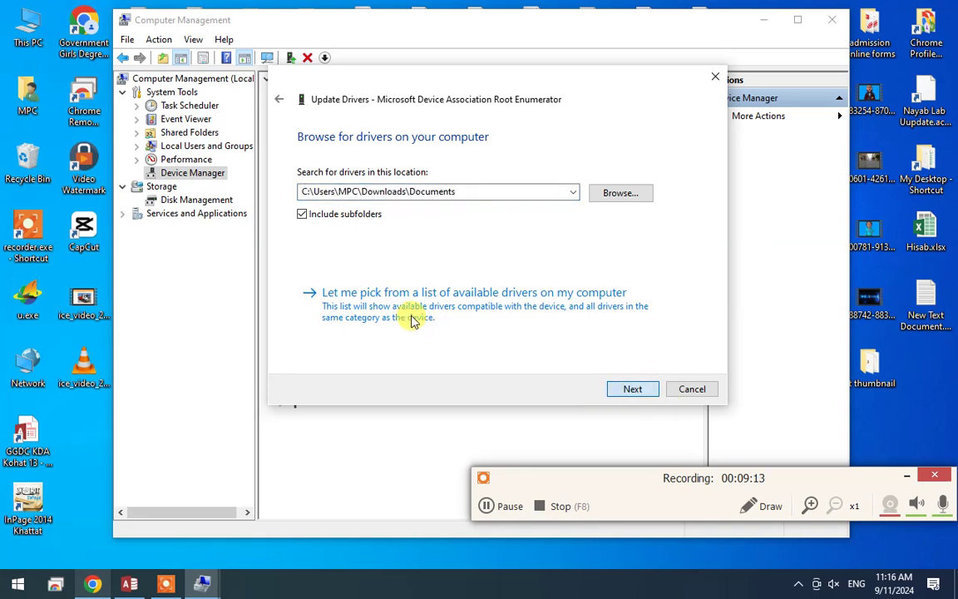
pyautogui.click(637, 393)
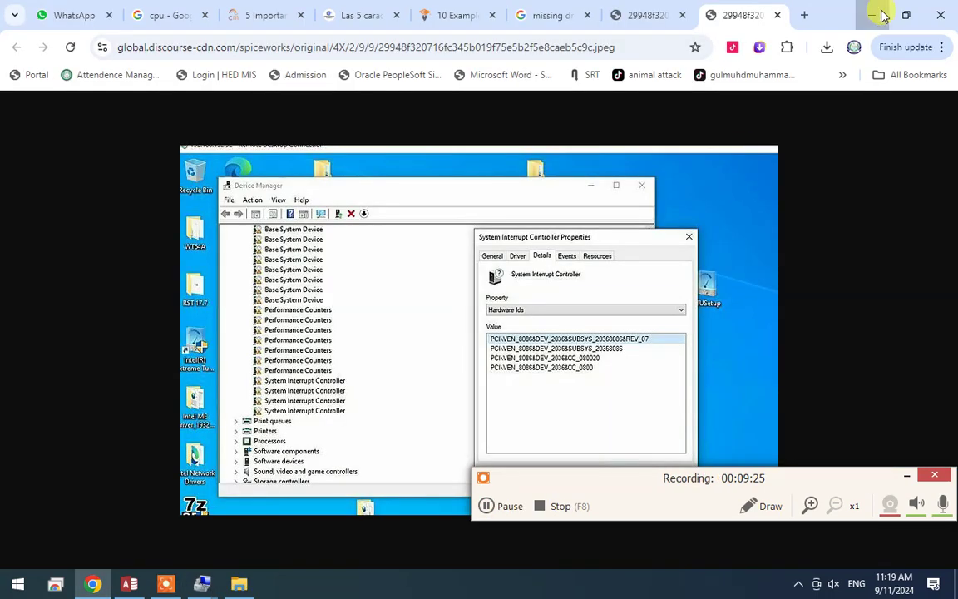
pyautogui.click(877, 12)
pyautogui.click(948, 5)
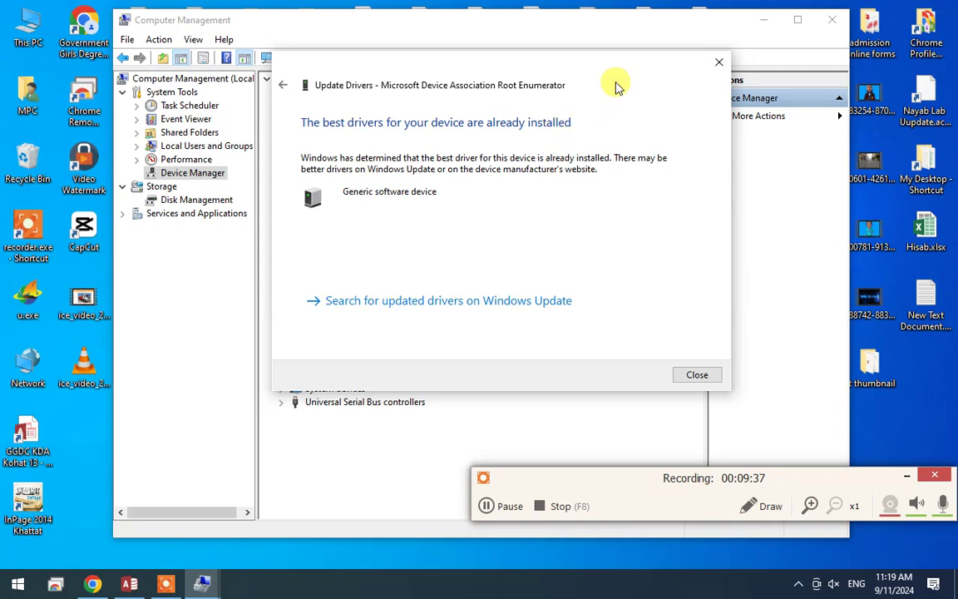
pyautogui.click(700, 381)
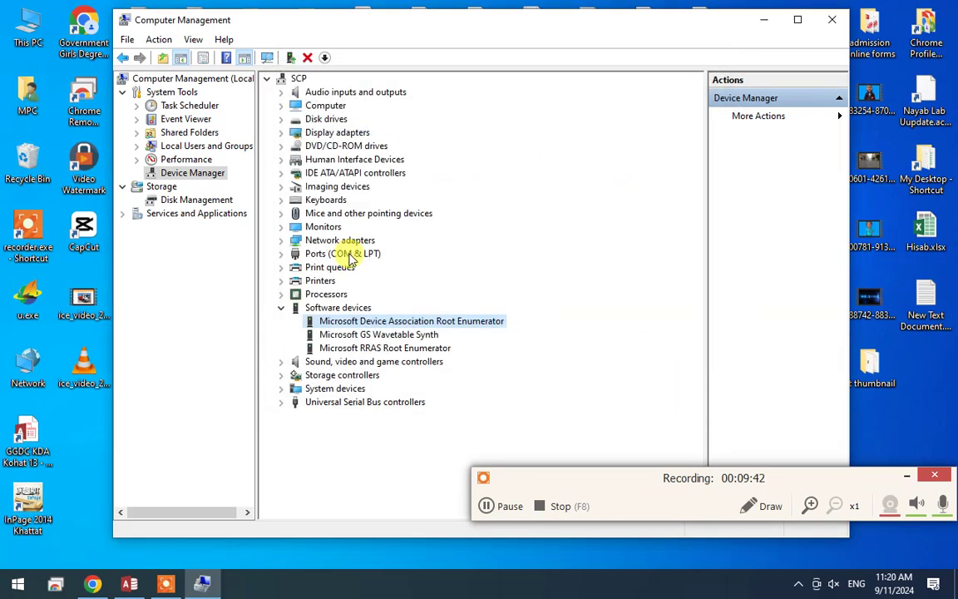
pyautogui.click(283, 306)
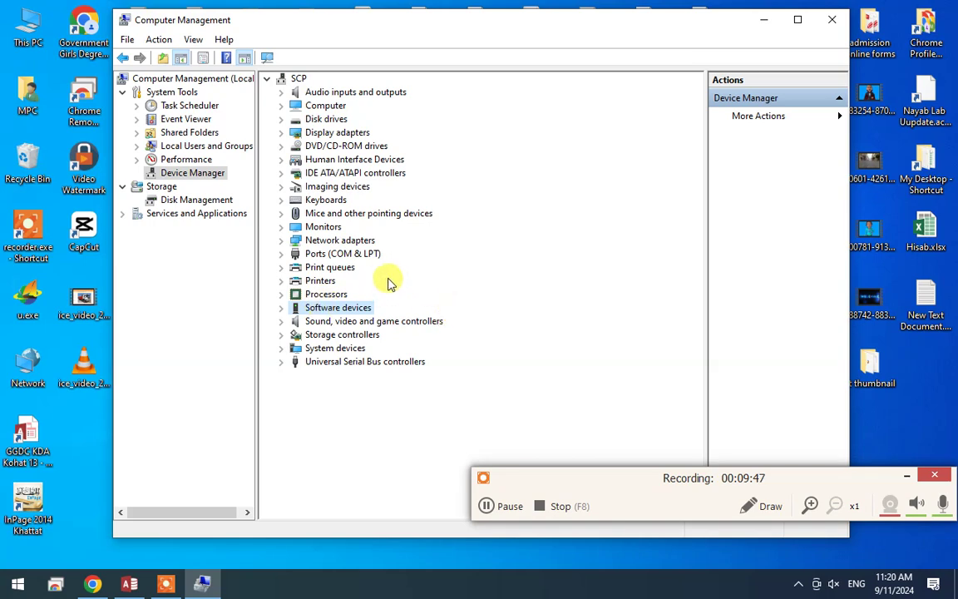
# Shift the Computer Management window slightly aside and switch to Chrome with a new blank tab
pyautogui.moveTo(317, 25)
pyautogui.mouseDown()
pyautogui.moveTo(293, 17)
pyautogui.moveTo(303, 24)
pyautogui.mouseUp()
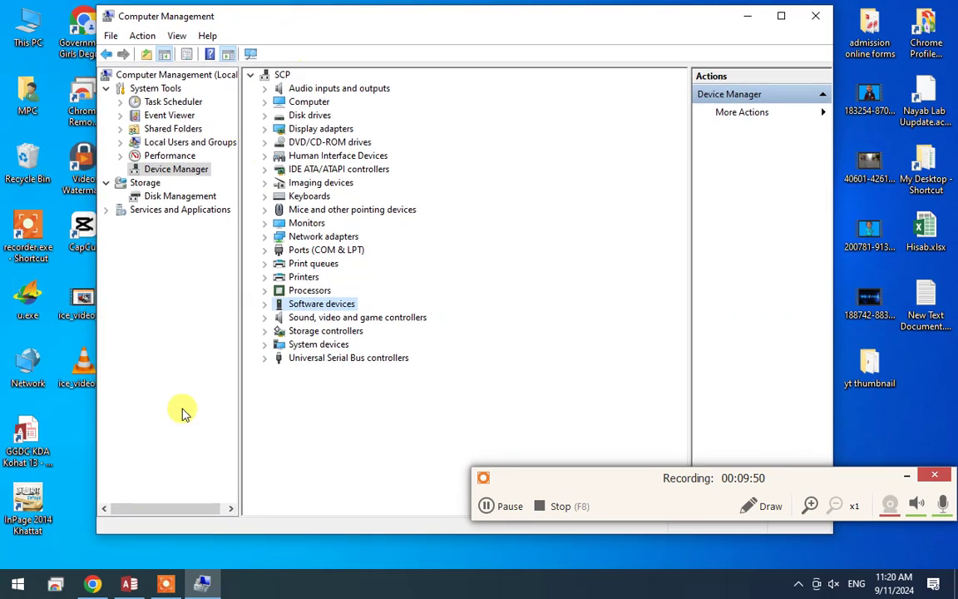
pyautogui.click(92, 587)
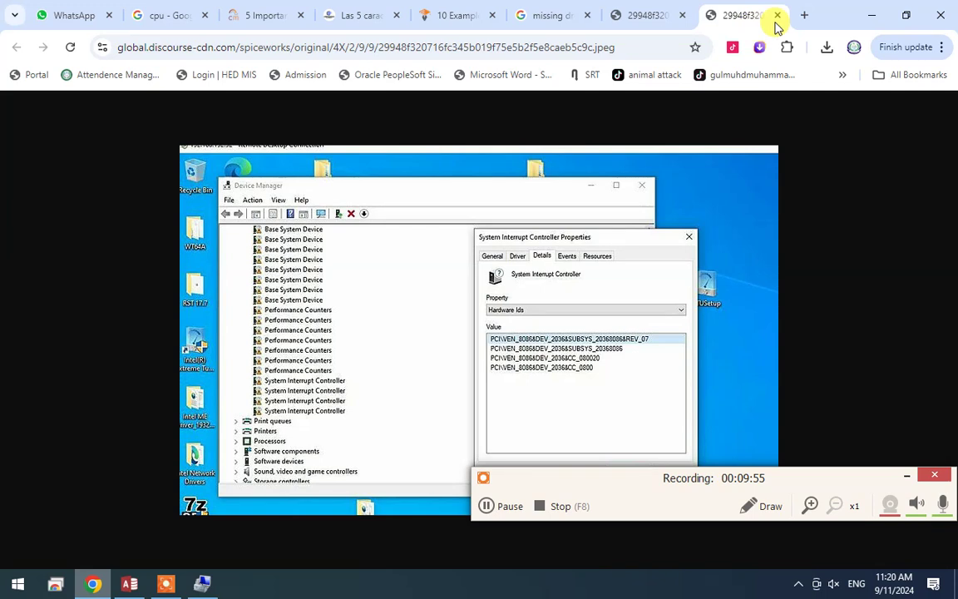
pyautogui.click(806, 16)
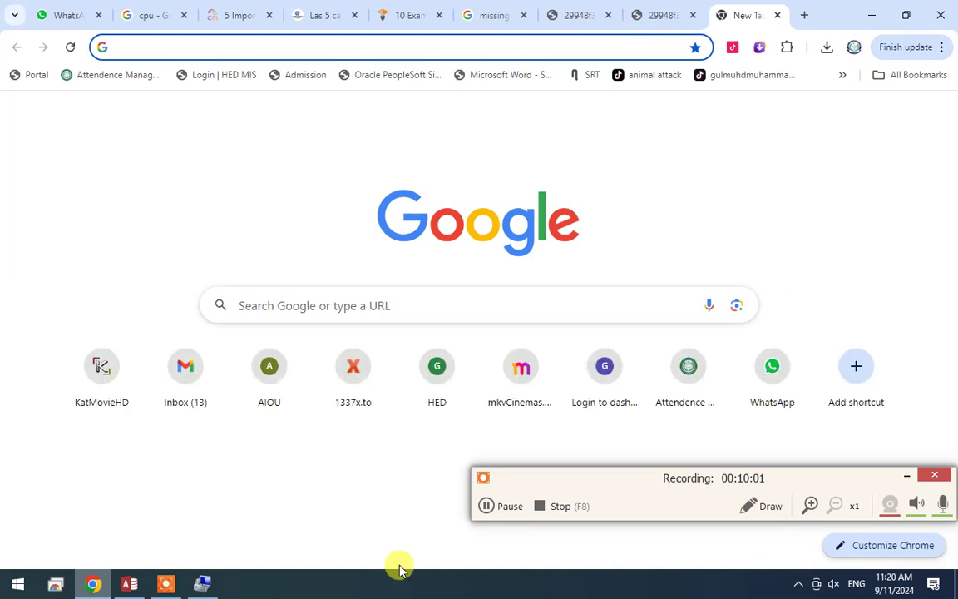
# Return to Computer Management and restart the Microsoft Device Association Root Enumerator driver update with the manual browse option
pyautogui.click(203, 583)
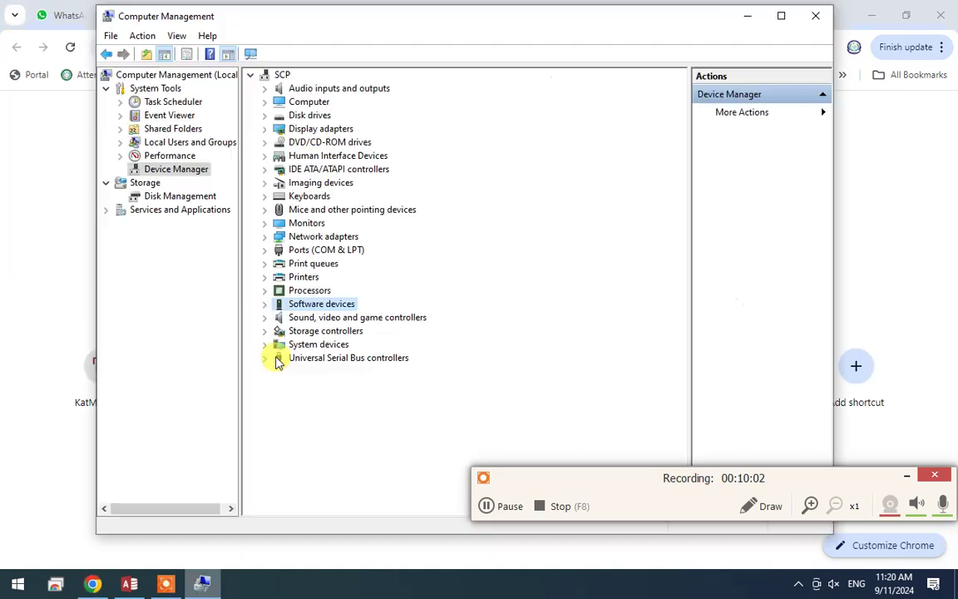
pyautogui.click(265, 304)
pyautogui.rightClick(321, 319)
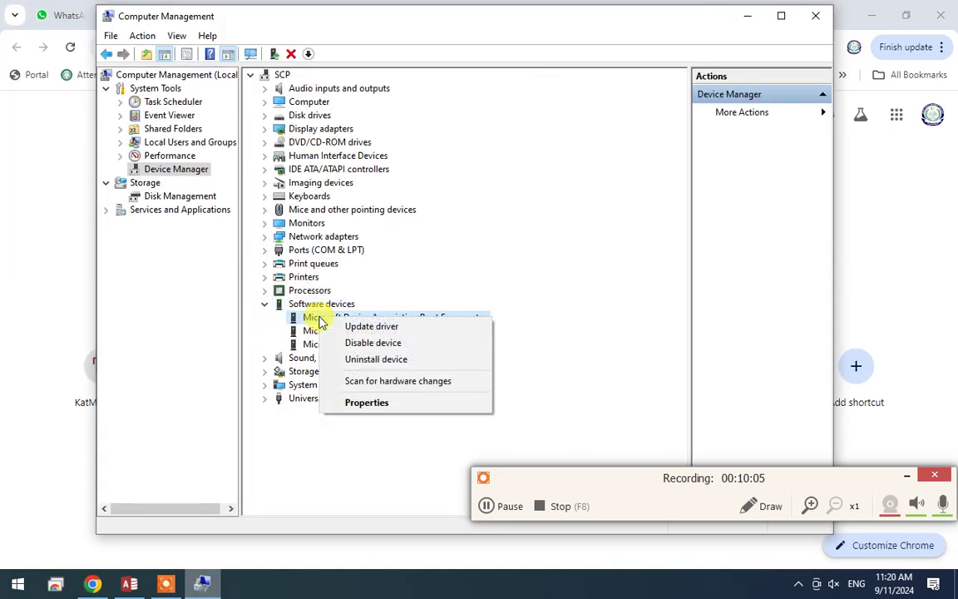
pyautogui.click(374, 326)
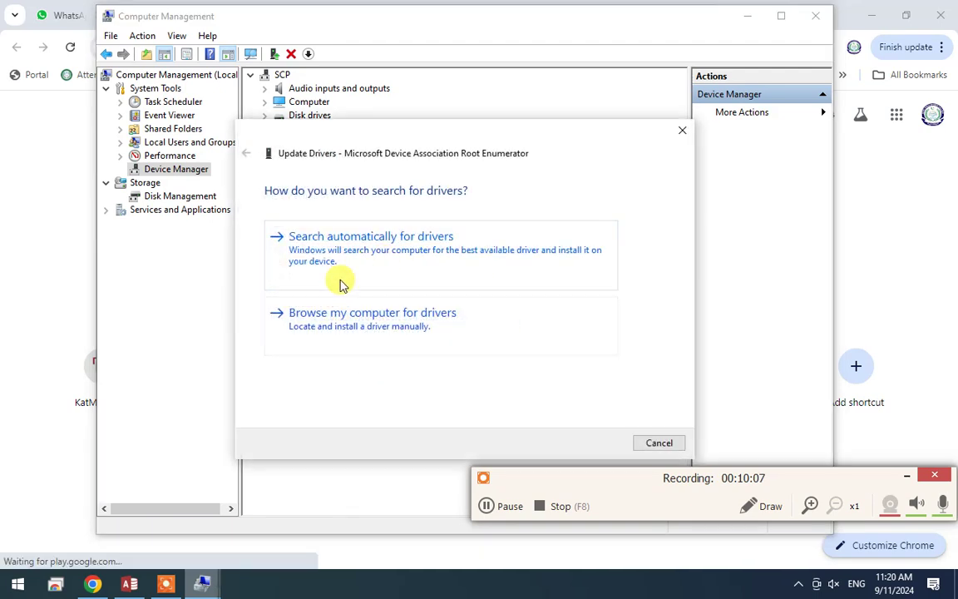
pyautogui.click(396, 321)
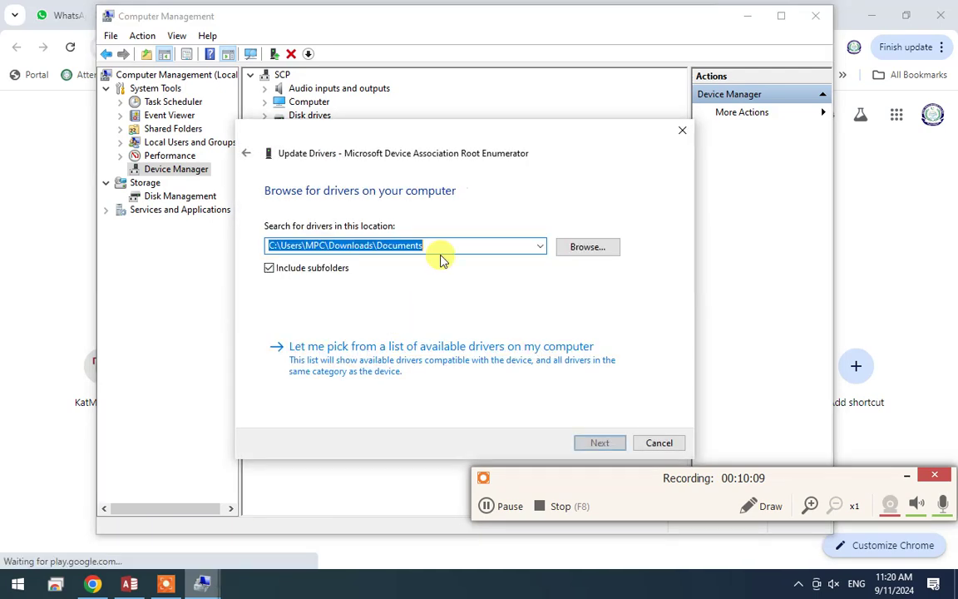
# Choose the Music folder as the driver search location, then cancel the driver update
pyautogui.click(599, 253)
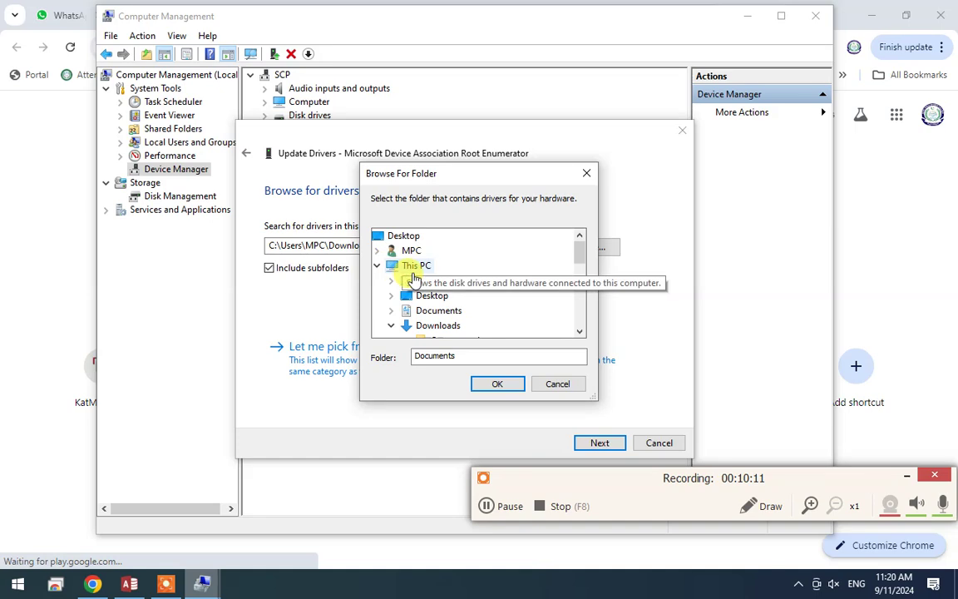
pyautogui.scroll(-2, 413, 287)
pyautogui.click(426, 325)
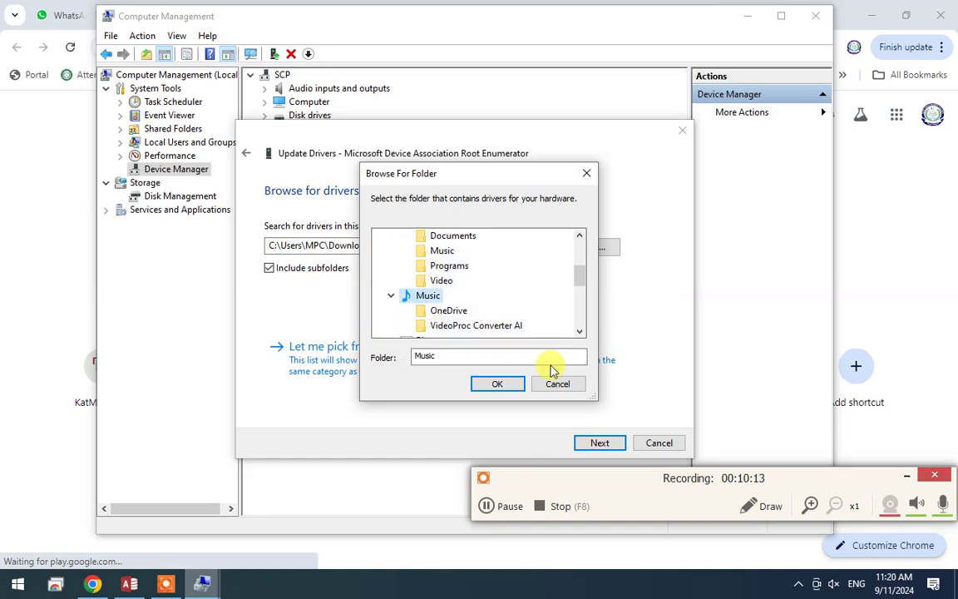
pyautogui.click(497, 384)
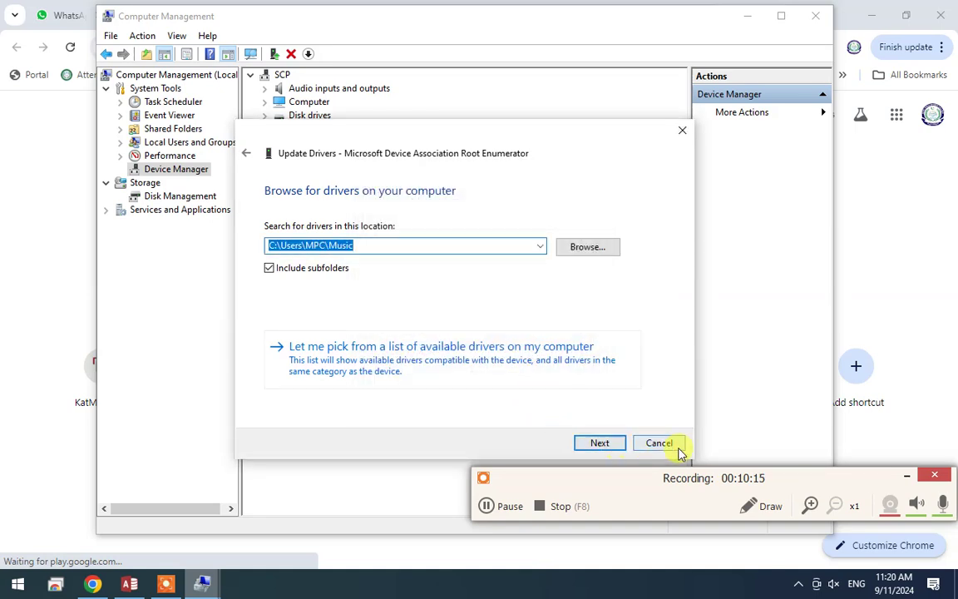
pyautogui.click(654, 441)
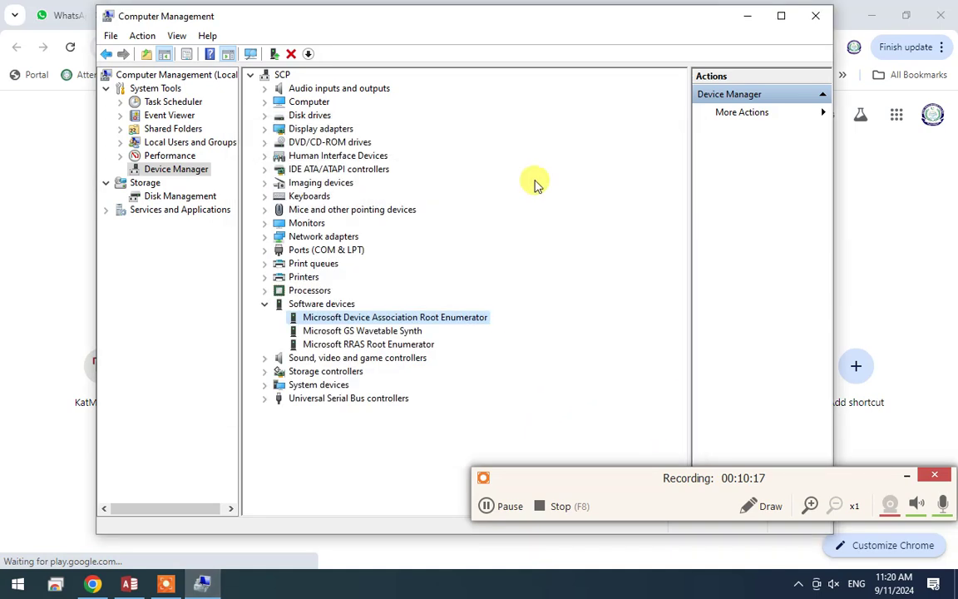
# Minimize Computer Management and search Google for "dell latitude 5400 drivers download" in the blank Chrome tab
pyautogui.click(748, 18)
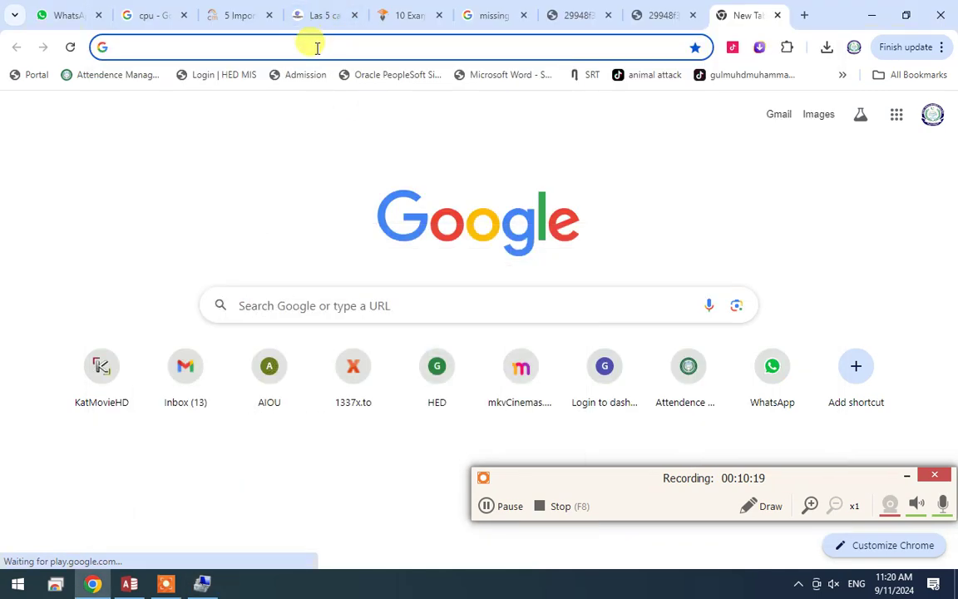
pyautogui.click(317, 47)
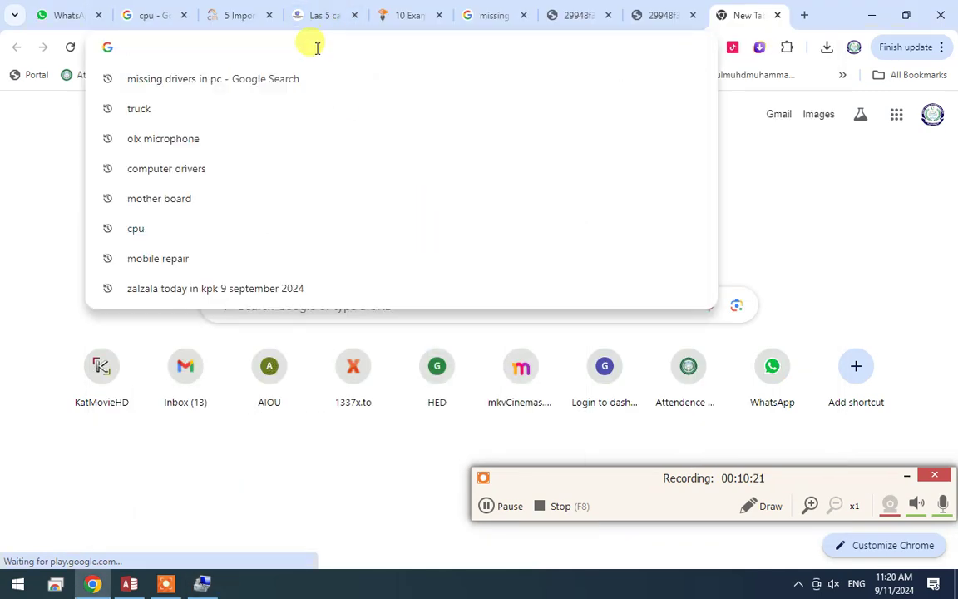
pyautogui.write('dell lati')
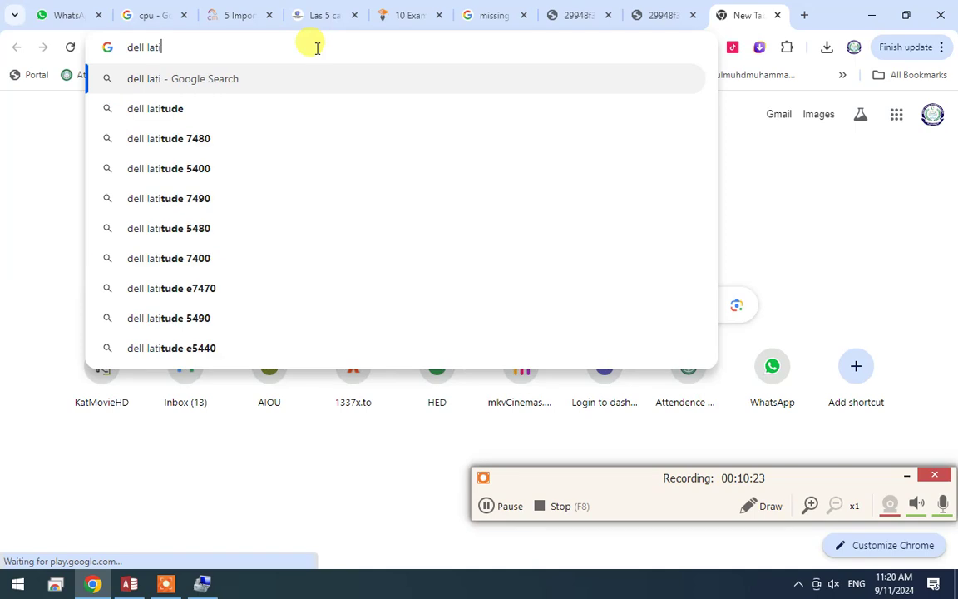
pyautogui.press('Down')
pyautogui.press('Down')
pyautogui.press('Down')
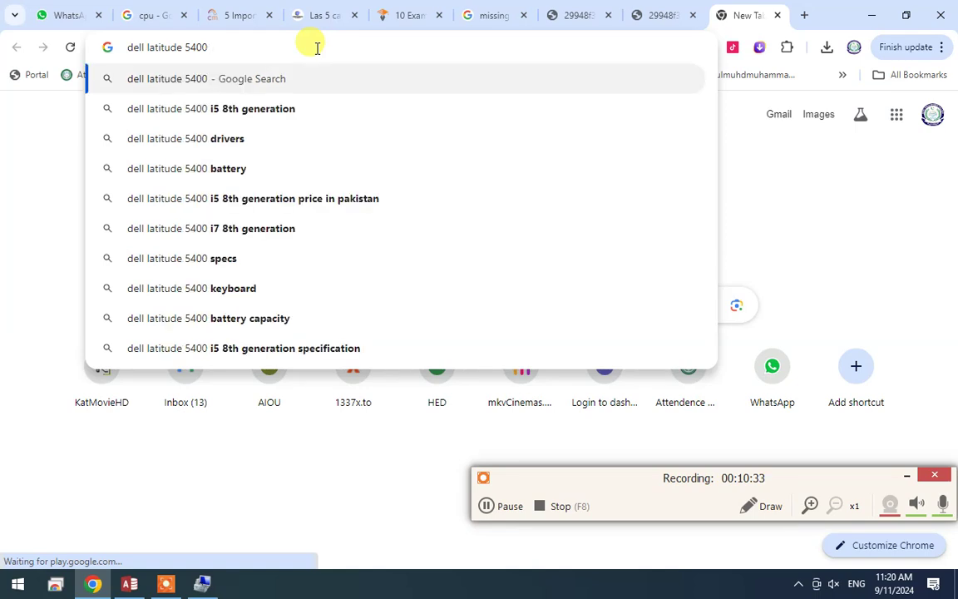
pyautogui.write('driv')
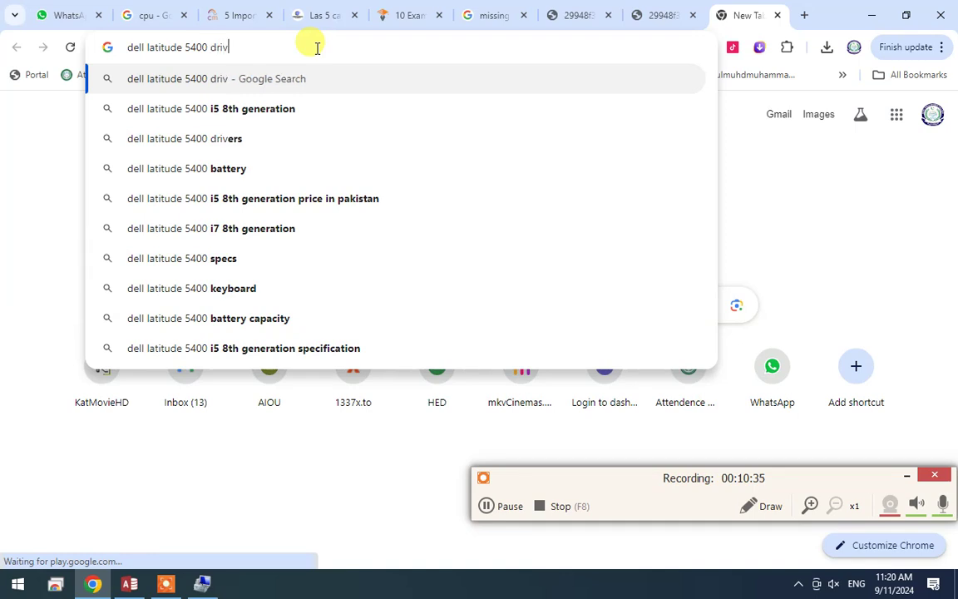
pyautogui.write('ers downloa')
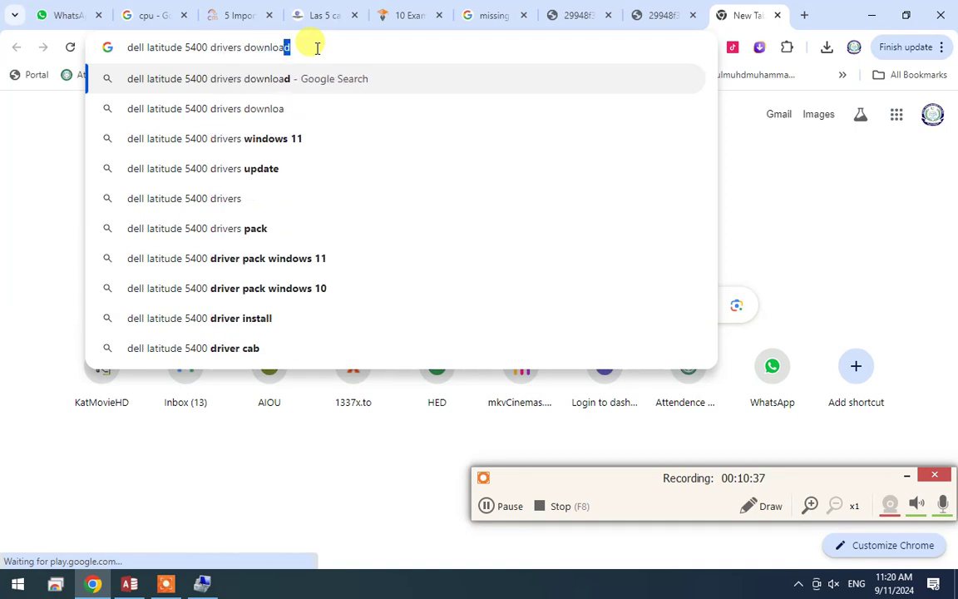
pyautogui.press('Return')
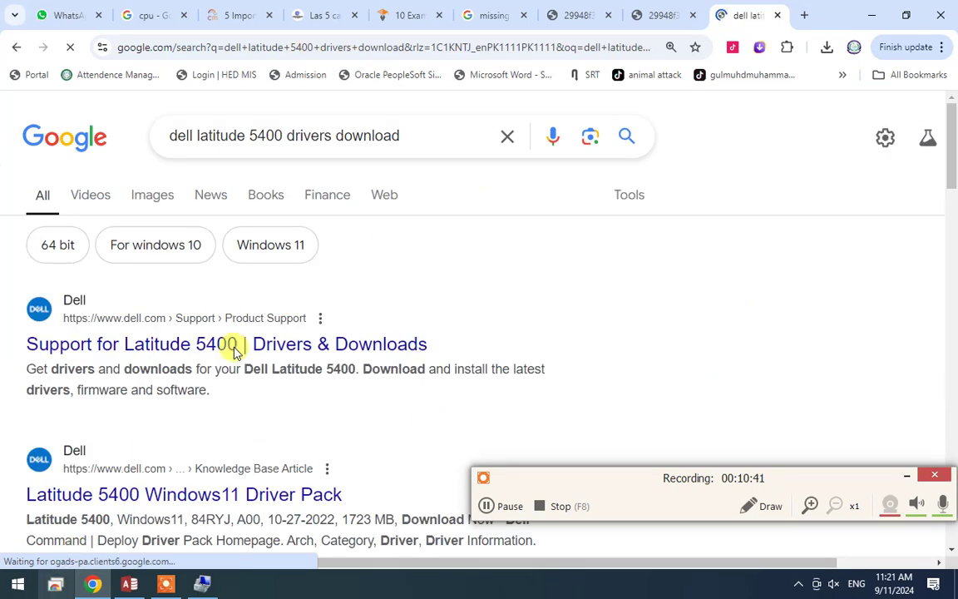
# Open Dell's Latitude 5400 Windows11 Driver Pack article from the results and look through its table of drivers
pyautogui.scroll(-2, 183, 352)
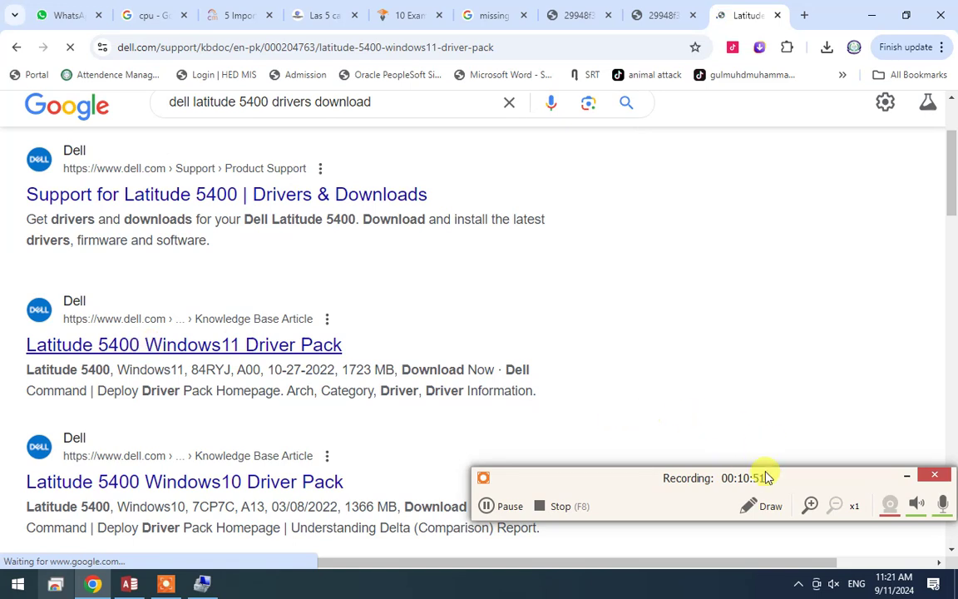
pyautogui.moveTo(754, 478); pyautogui.dragTo(759, 516)
pyautogui.scroll(-5, 651, 380)
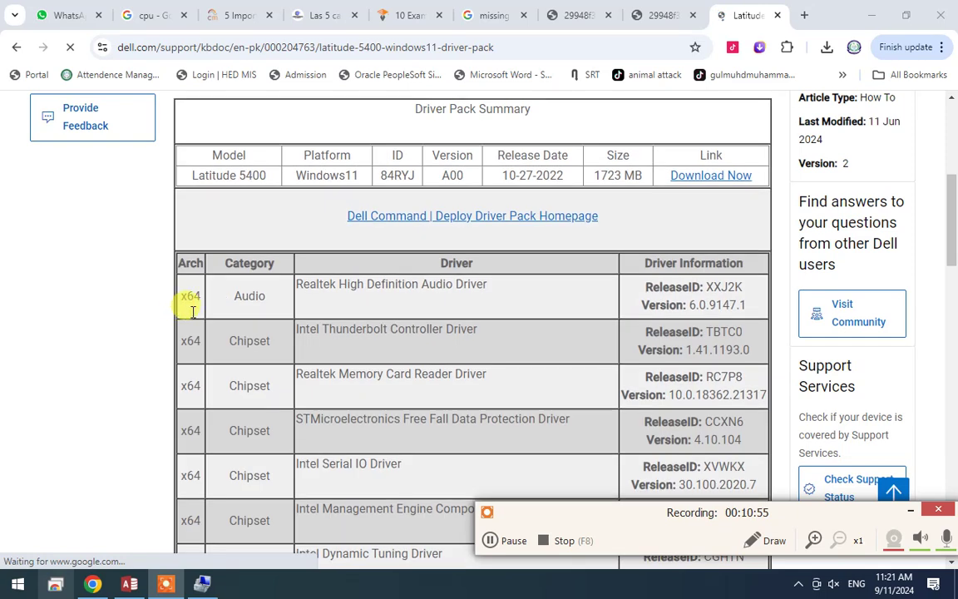
pyautogui.scroll(-4, 314, 336)
pyautogui.scroll(-10, 299, 341)
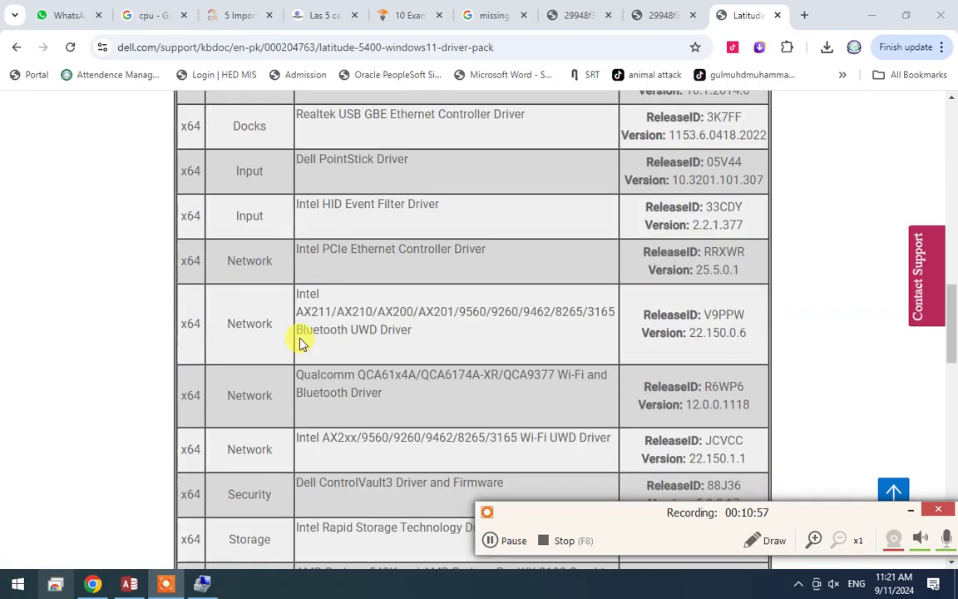
# Review the Latitude 5400 Windows11 driver pack summary row, including its size and download link, and the driver table below
pyautogui.scroll(2, 300, 341)
pyautogui.scroll(-4, 299, 341)
pyautogui.scroll(8, 299, 341)
pyautogui.scroll(9, 300, 341)
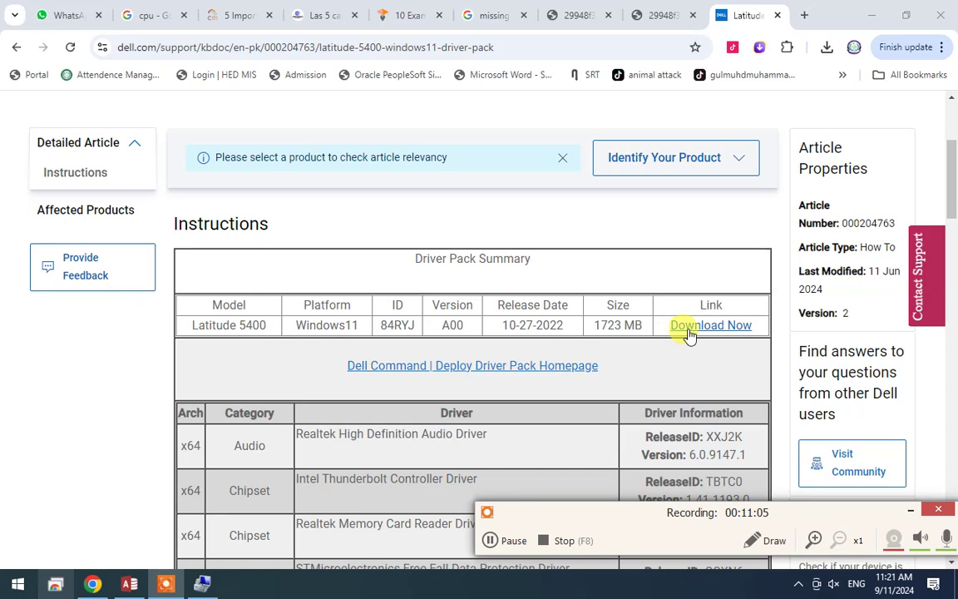
pyautogui.moveTo(653, 328); pyautogui.dragTo(206, 325)
pyautogui.moveTo(592, 329); pyautogui.dragTo(625, 325)
pyautogui.click(617, 319)
pyautogui.scroll(-2, 624, 327)
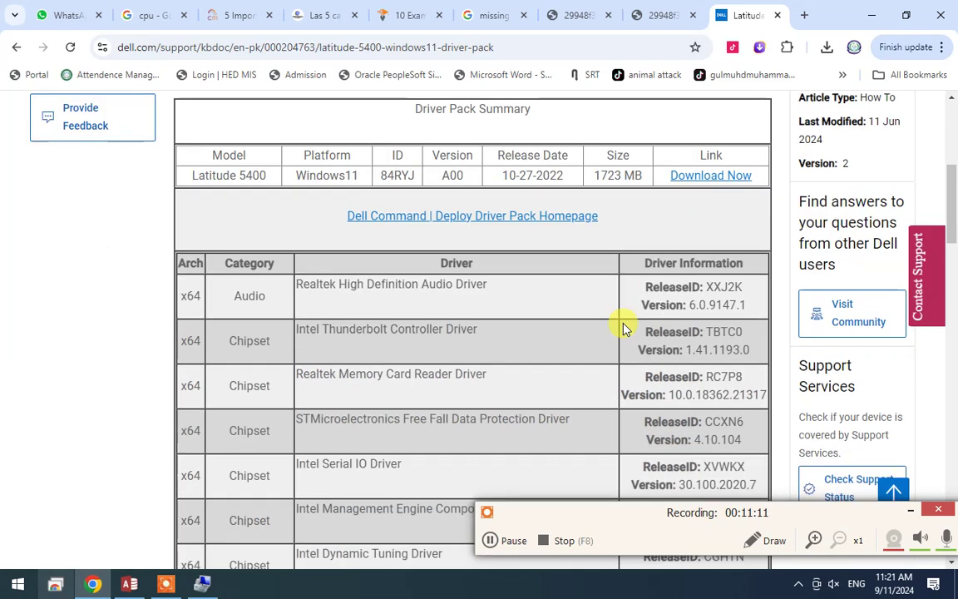
pyautogui.scroll(-1, 728, 329)
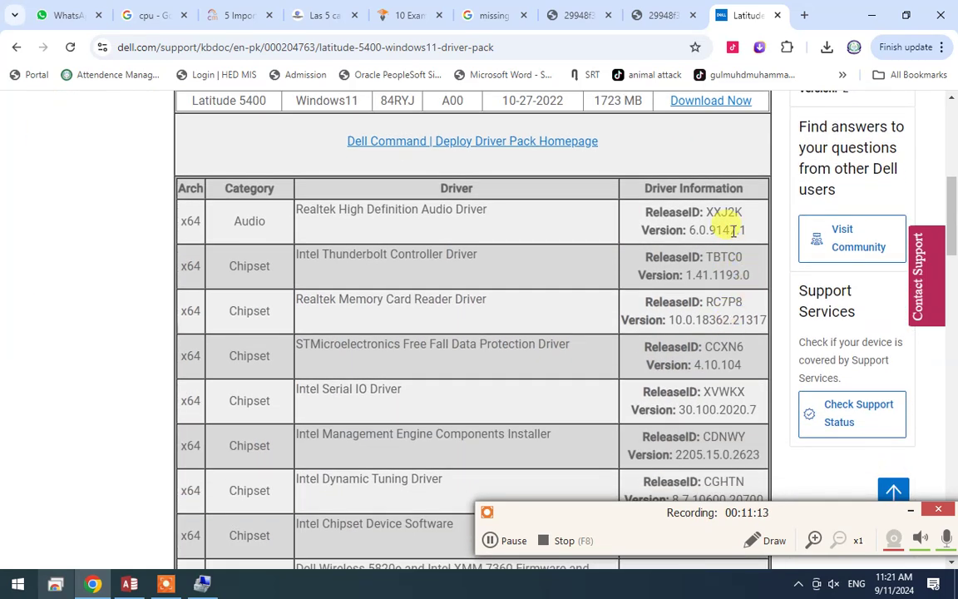
pyautogui.scroll(-10, 289, 278)
pyautogui.scroll(8, 742, 266)
pyautogui.scroll(6, 743, 266)
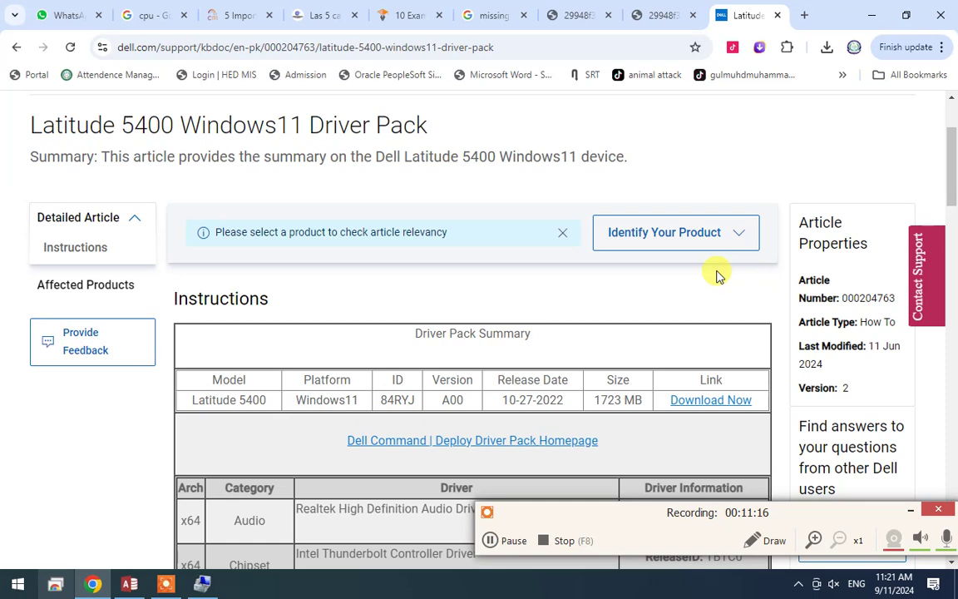
# Start downloading the Latitude 5400 Windows11 driver pack, then cancel it in the recent download history
pyautogui.click(712, 402)
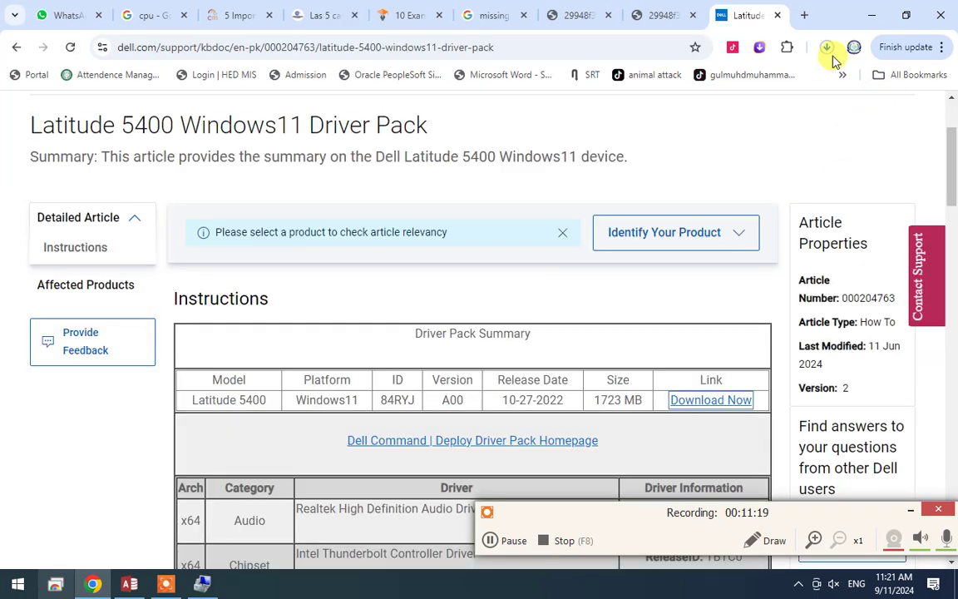
pyautogui.click(827, 48)
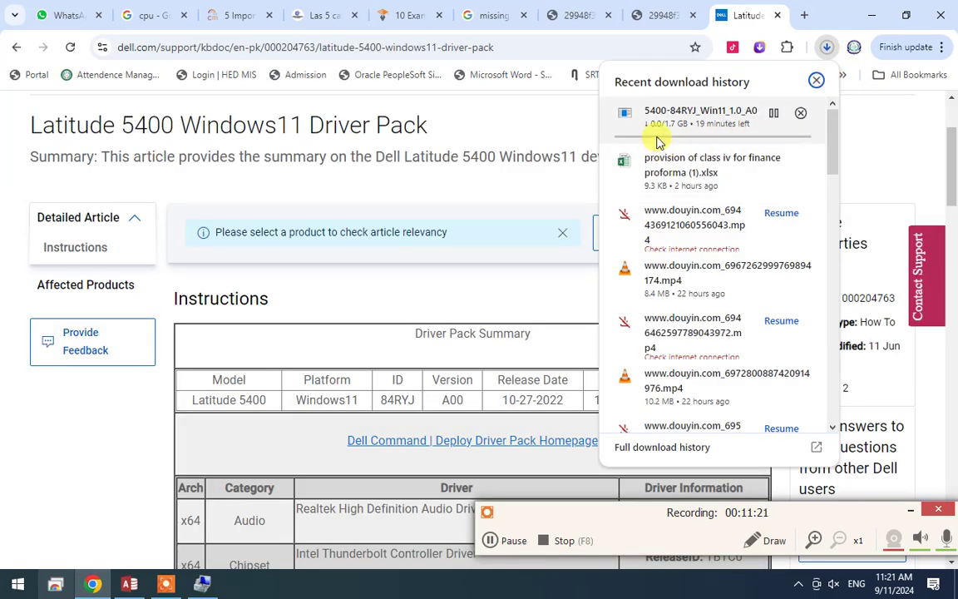
pyautogui.click(802, 115)
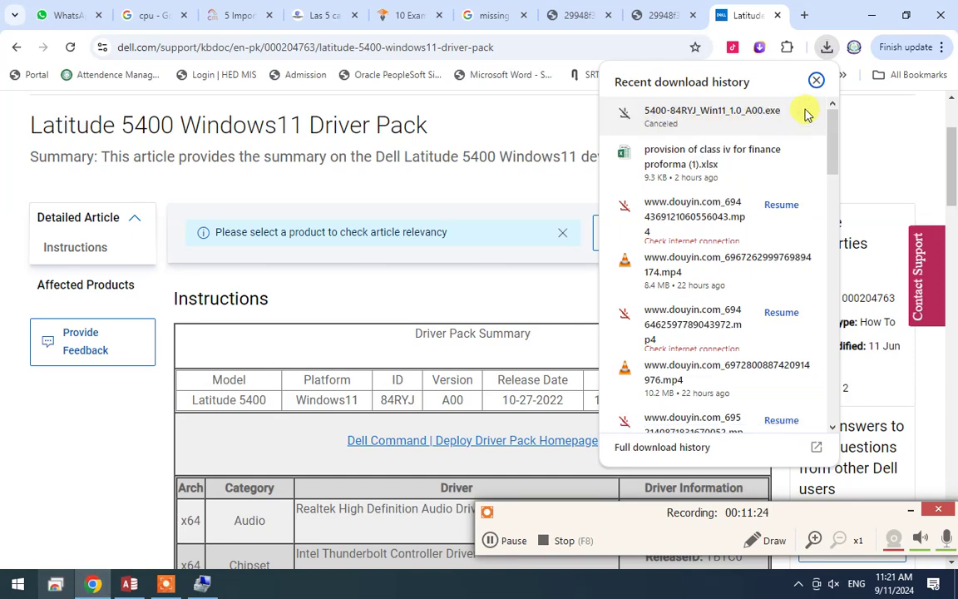
pyautogui.click(868, 18)
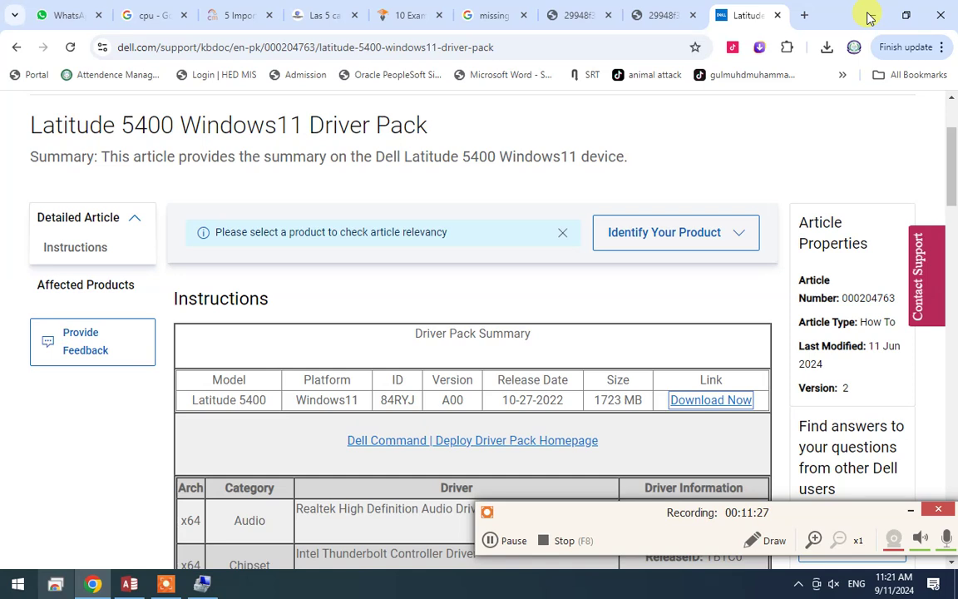
# Return to Computer Management, expand Ports (COM & LPT) instead of Software devices, and view the available actions for Communications Port (COM1)
pyautogui.click(871, 15)
pyautogui.click(202, 583)
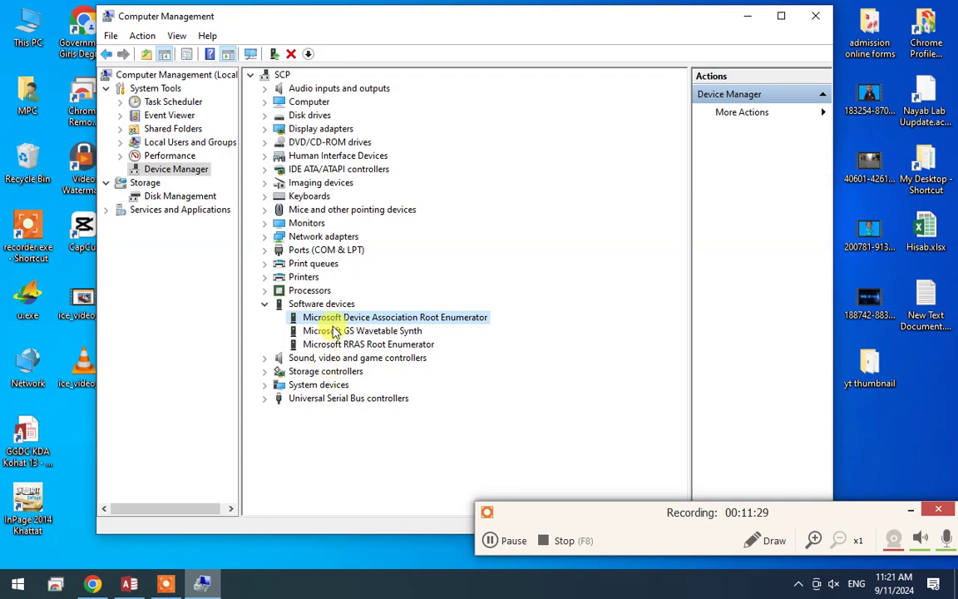
pyautogui.click(265, 303)
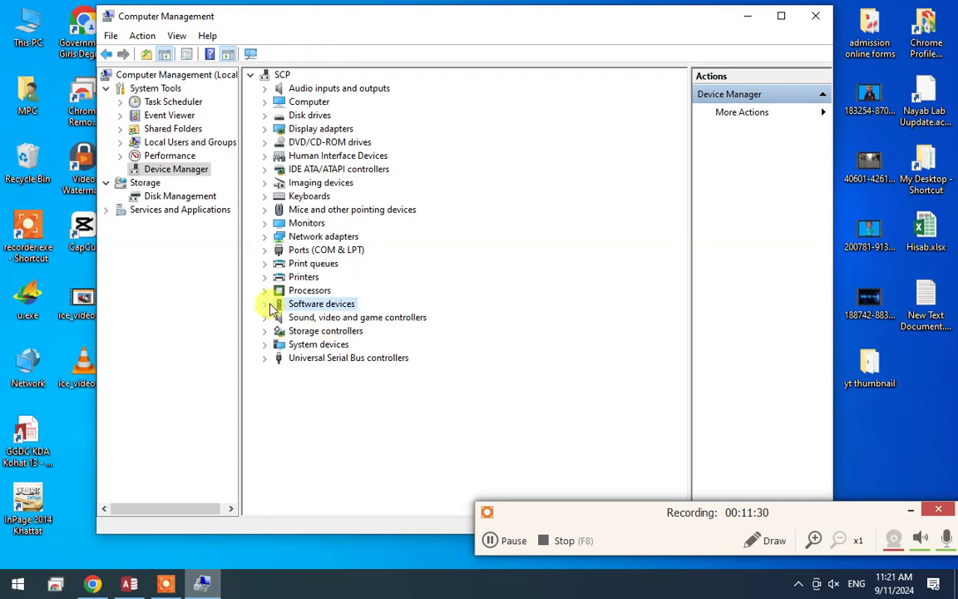
pyautogui.click(265, 250)
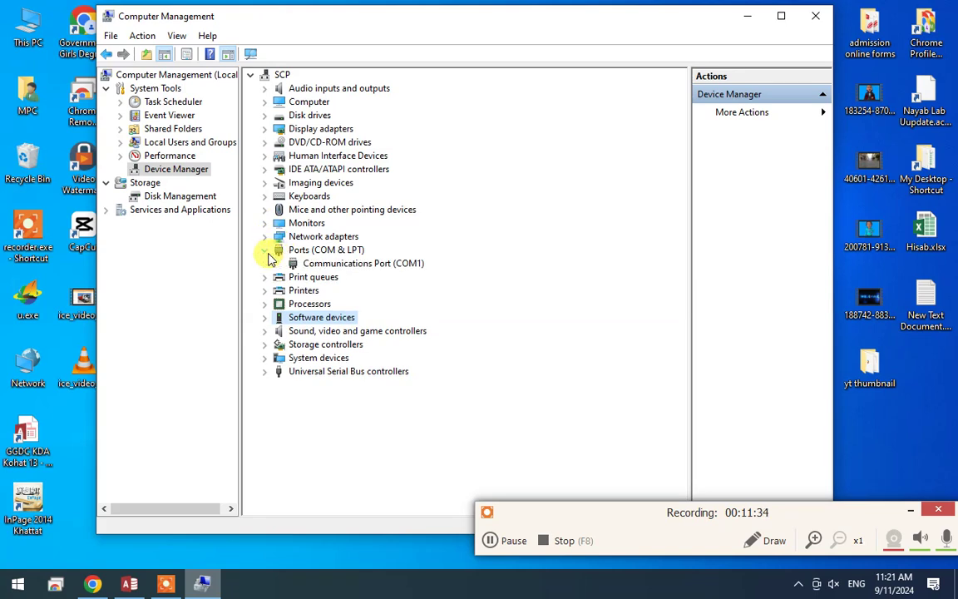
pyautogui.click(364, 265)
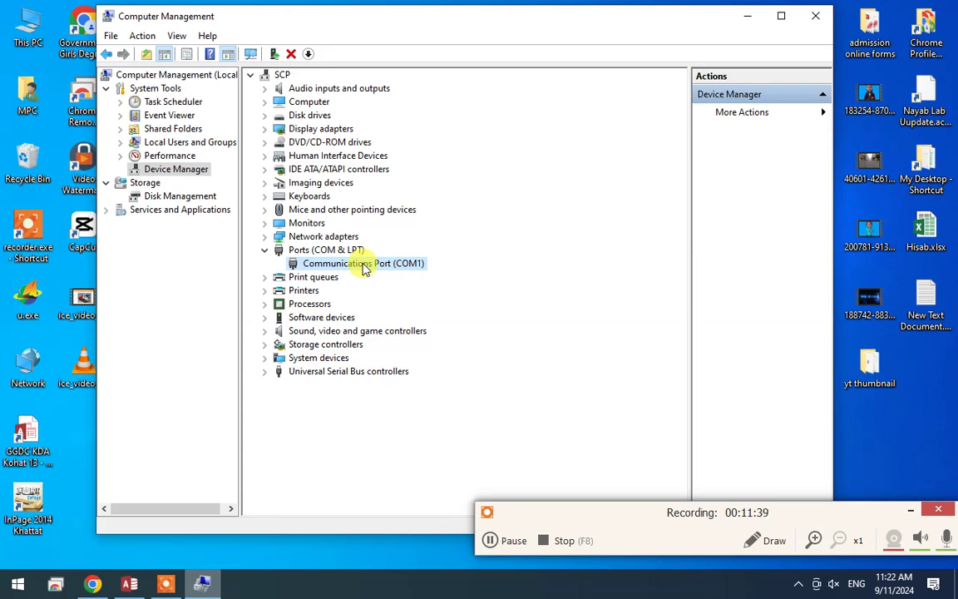
pyautogui.rightClick(363, 267)
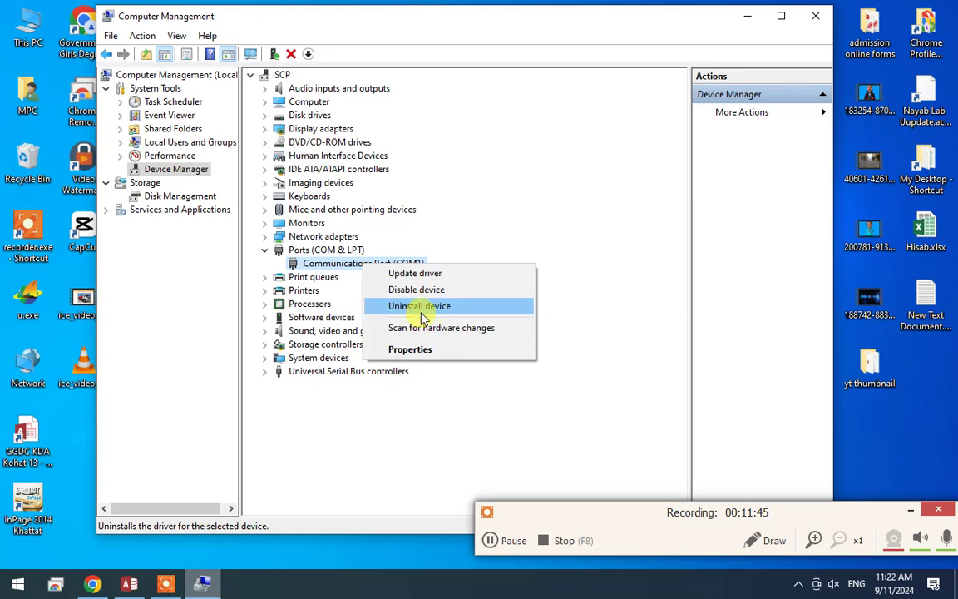
pyautogui.click(385, 438)
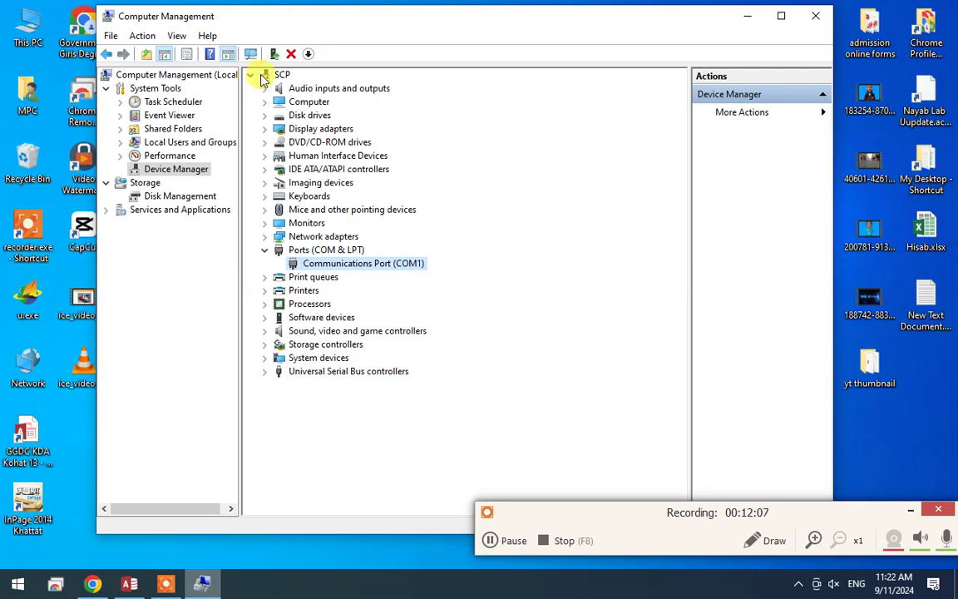
# Open Disk Management in Computer Management and uncover the disk layout to view the partitions of each disk
pyautogui.click(181, 197)
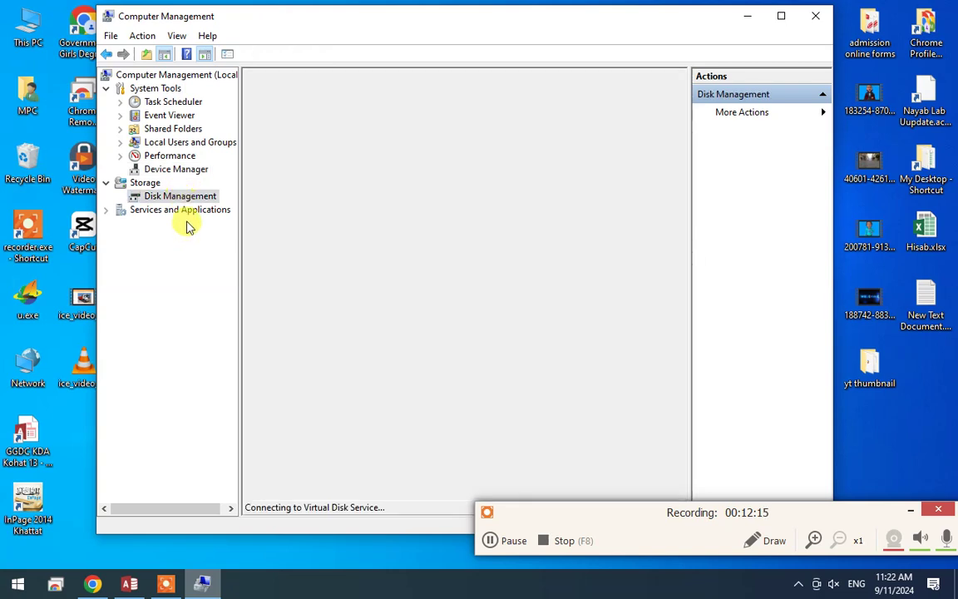
pyautogui.moveTo(318, 19); pyautogui.dragTo(311, 21)
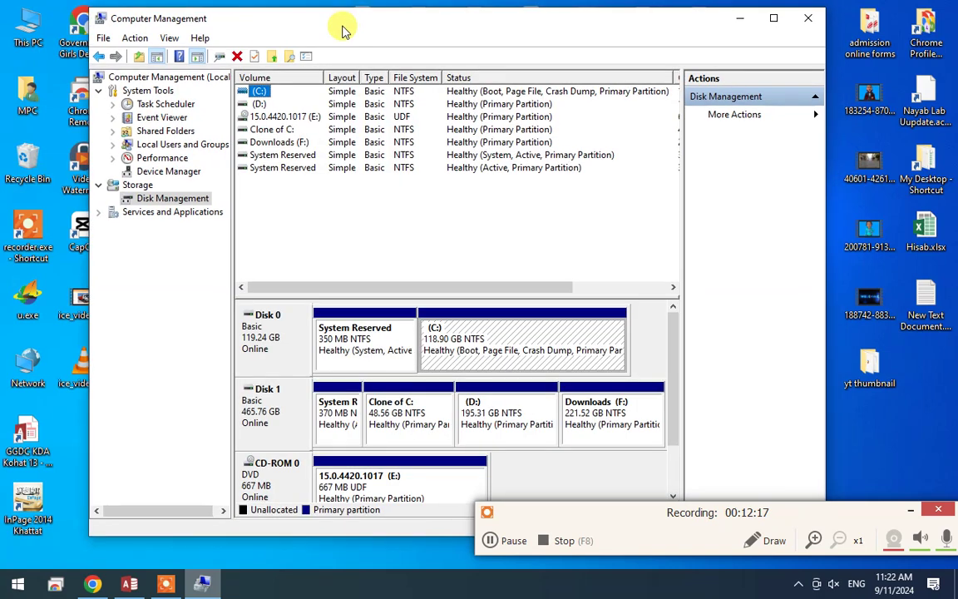
pyautogui.moveTo(749, 513); pyautogui.dragTo(749, 542)
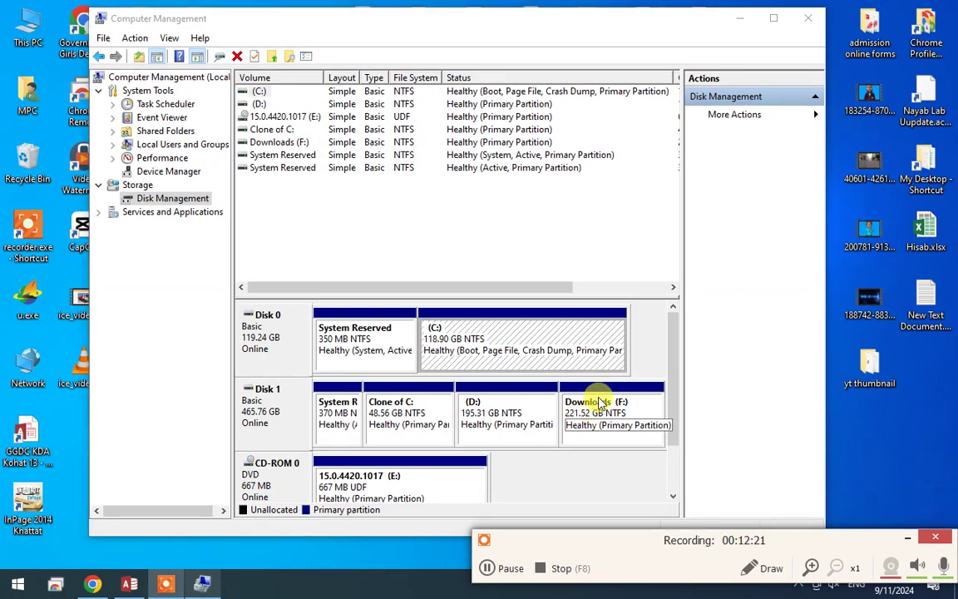
pyautogui.click(671, 360)
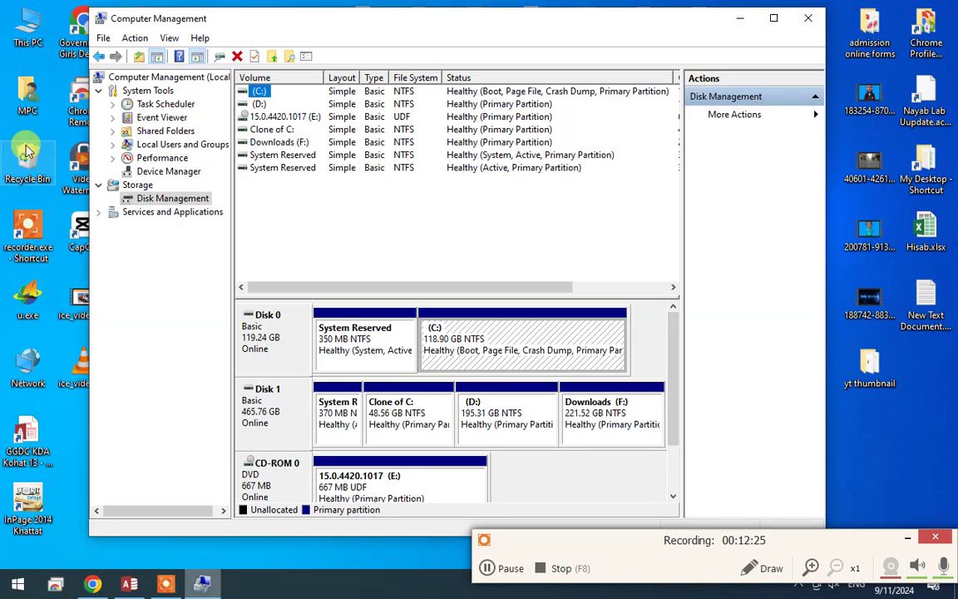
# Open This PC and point out the C:, D: and F: drives for comparison with Disk Management
pyautogui.click(32, 33)
pyautogui.doubleClick(35, 44)
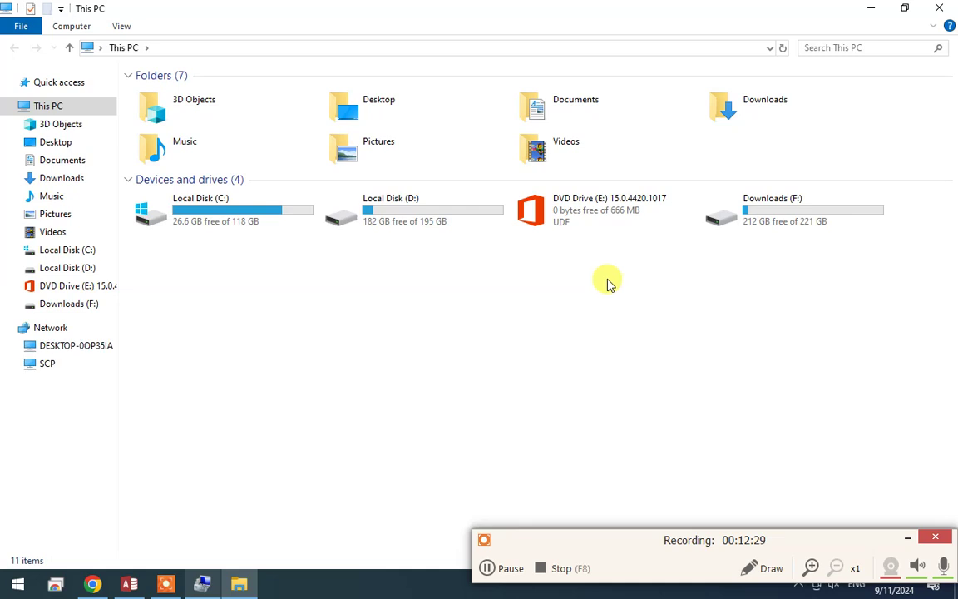
pyautogui.click(239, 224)
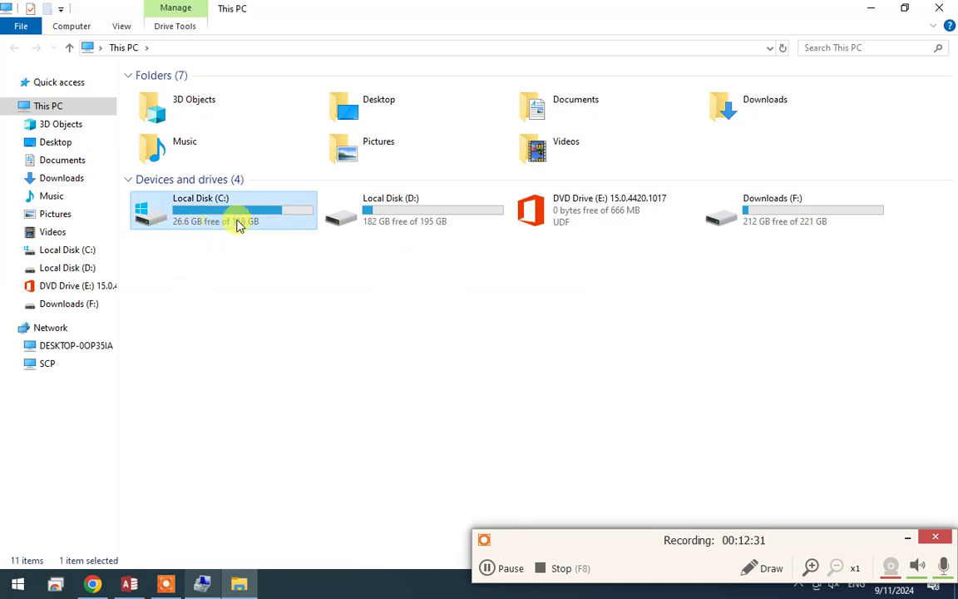
pyautogui.click(407, 222)
pyautogui.click(836, 218)
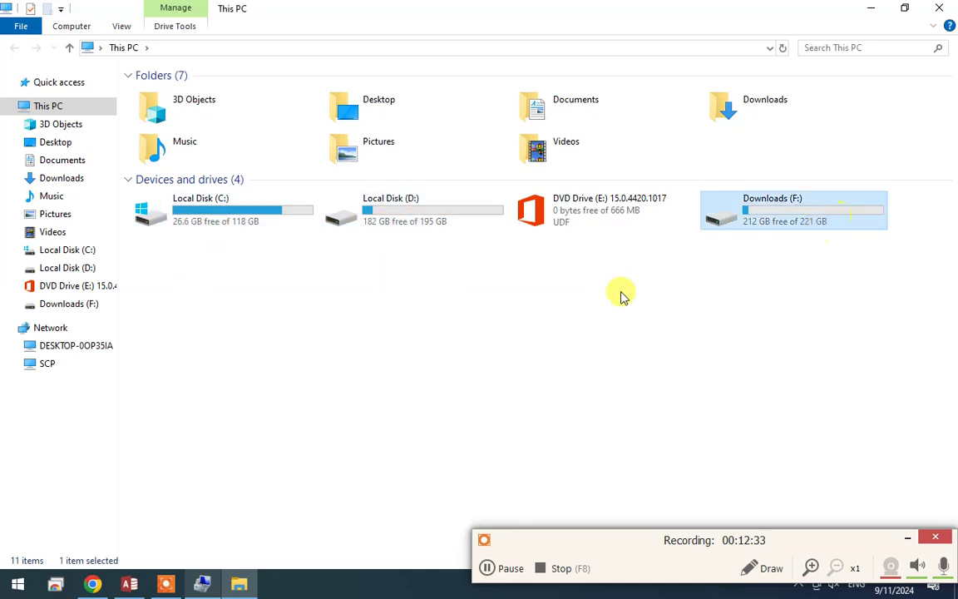
# Eject the disc from DVD Drive (E:) in This PC
pyautogui.click(596, 222)
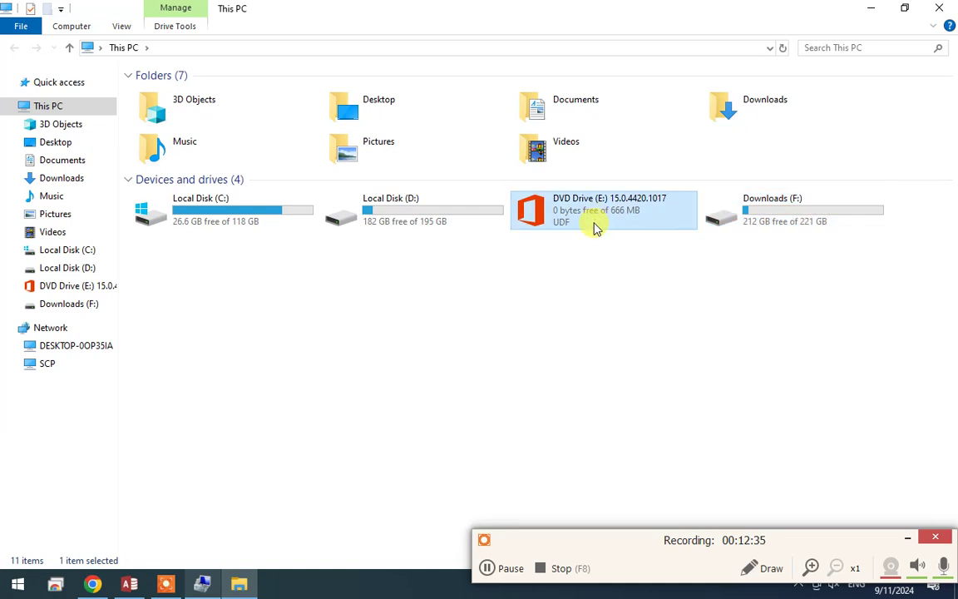
pyautogui.rightClick(596, 218)
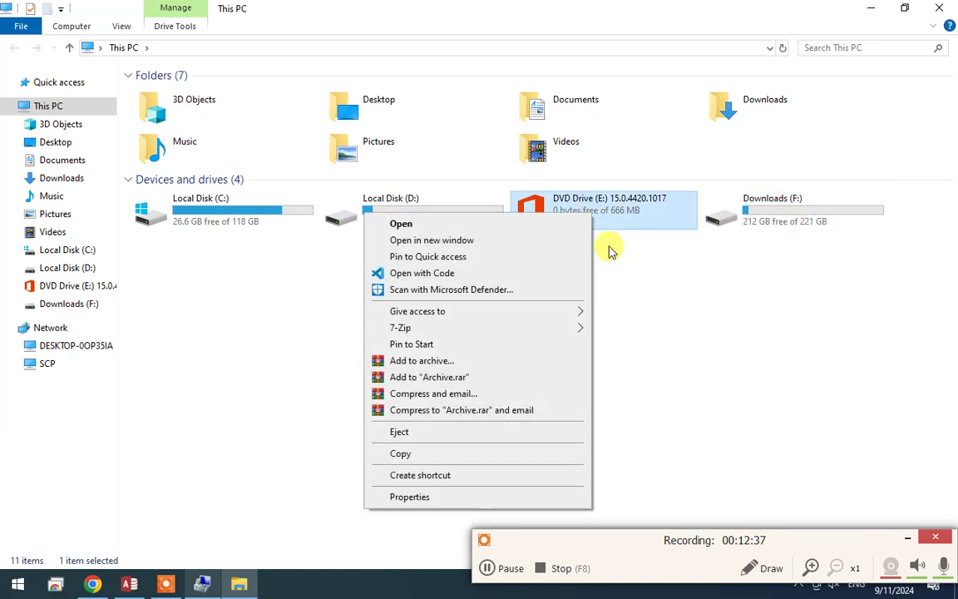
pyautogui.click(431, 434)
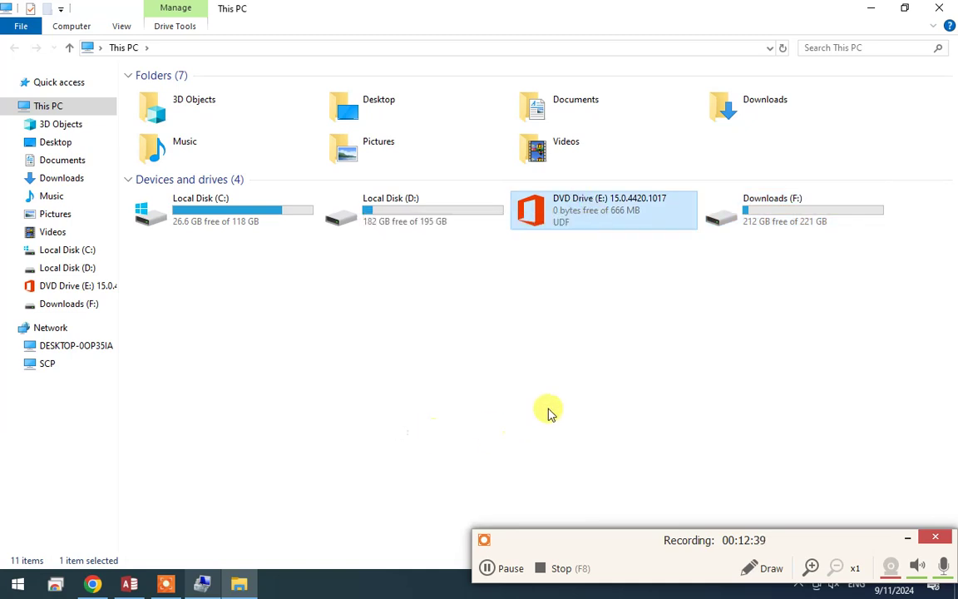
pyautogui.click(511, 568)
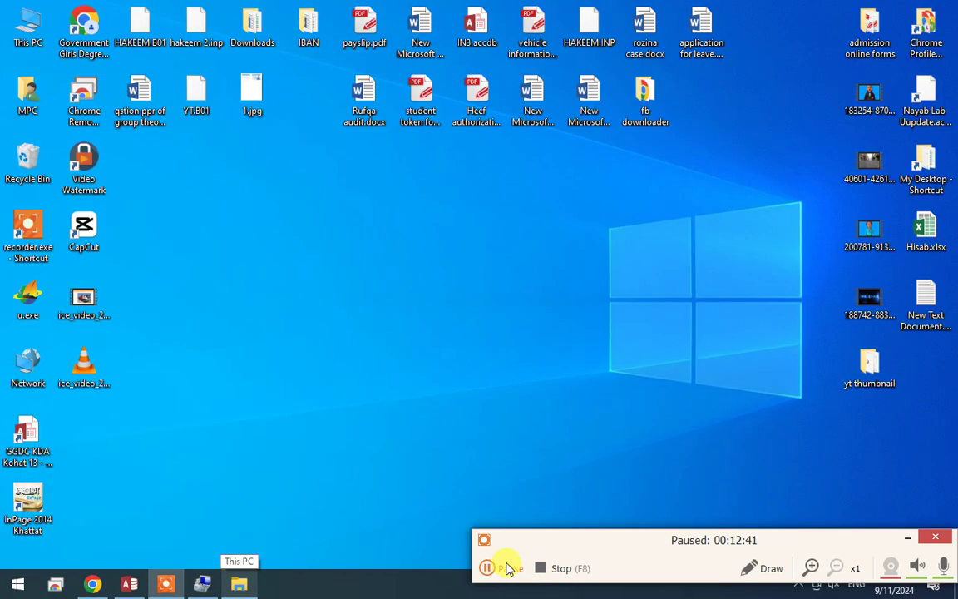
pyautogui.click(509, 568)
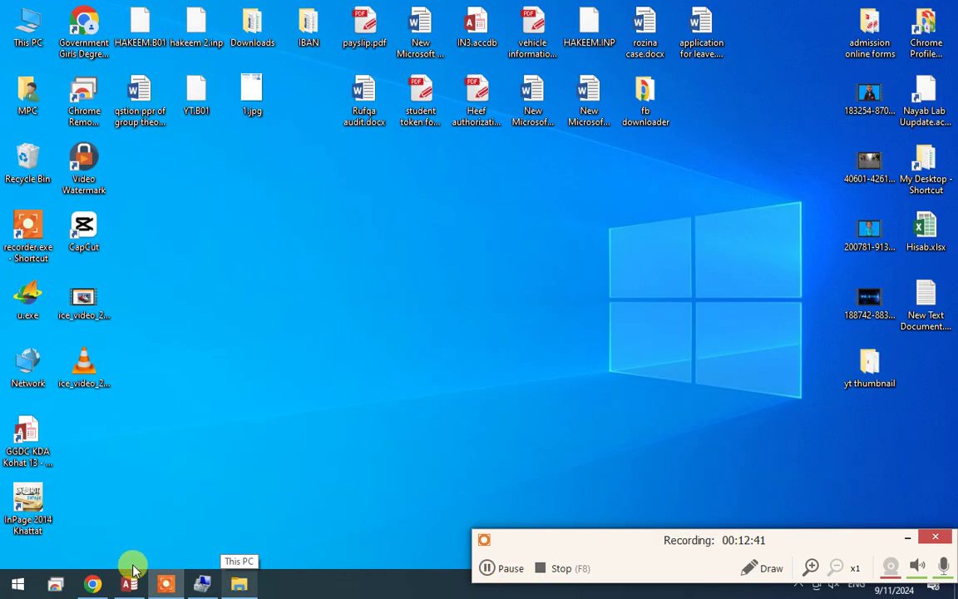
# Compare the partitions in Disk Management with the drives in This PC, then select the System Reserved partition on Disk 0
pyautogui.click(200, 578)
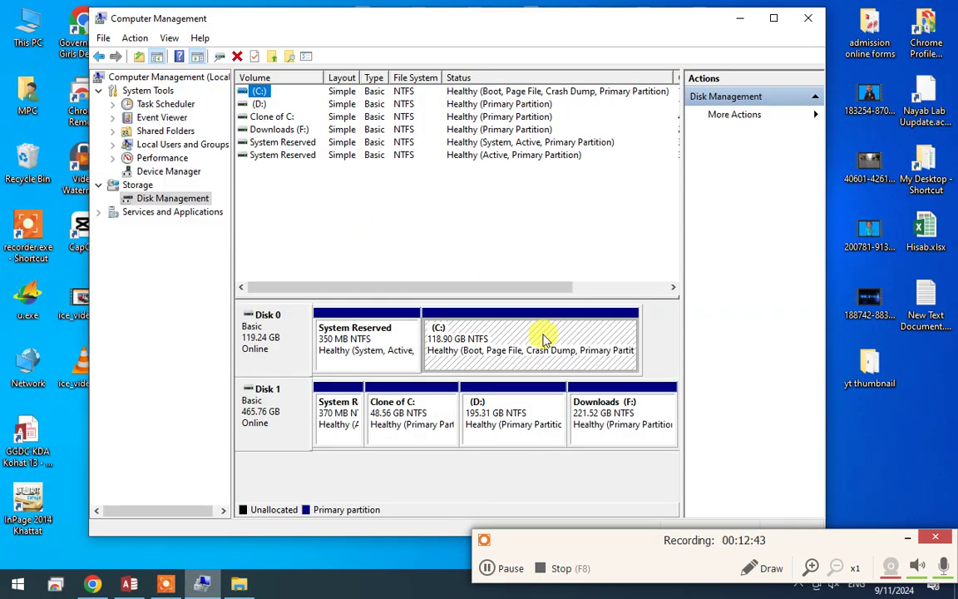
pyautogui.click(237, 582)
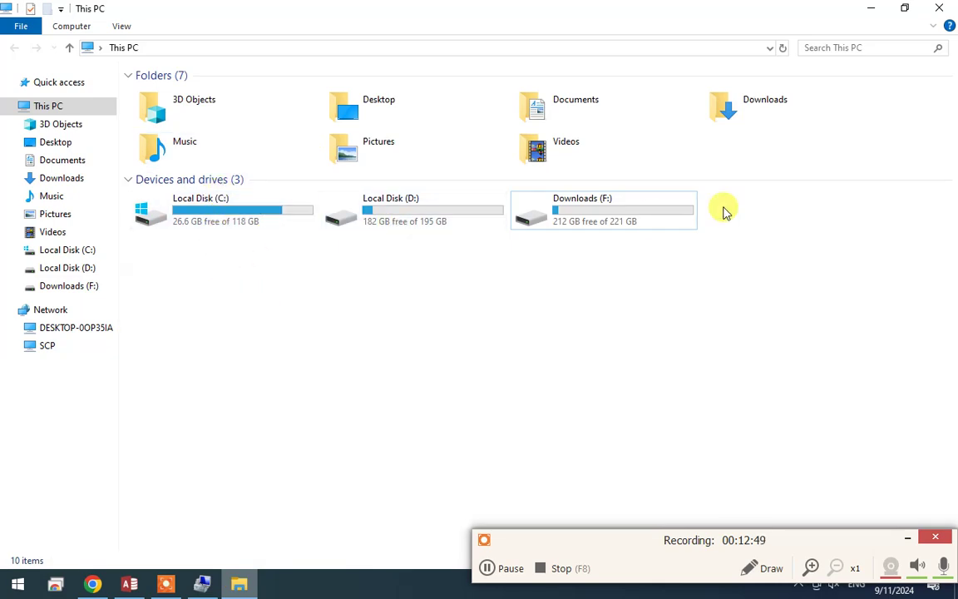
pyautogui.click(266, 301)
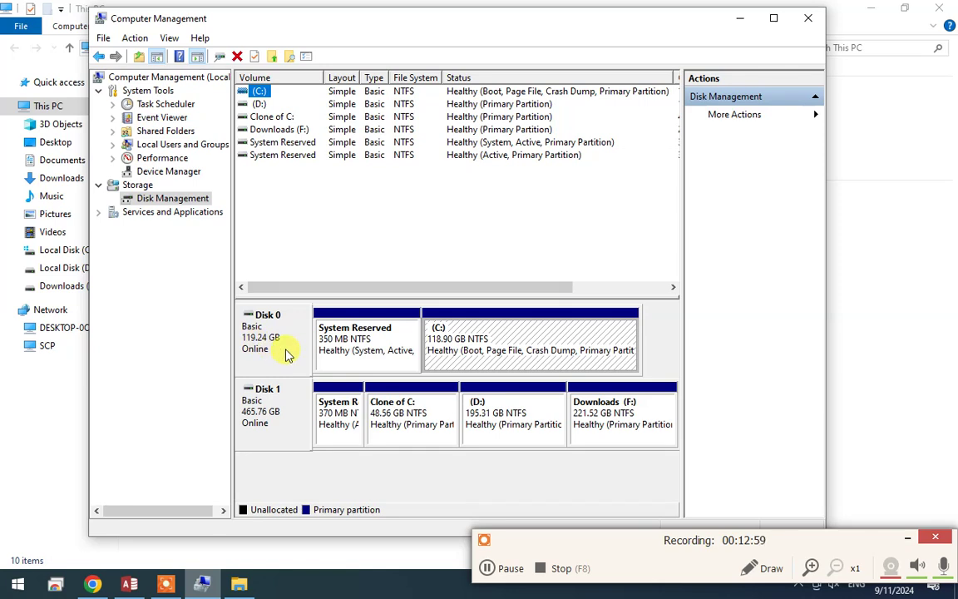
pyautogui.click(287, 485)
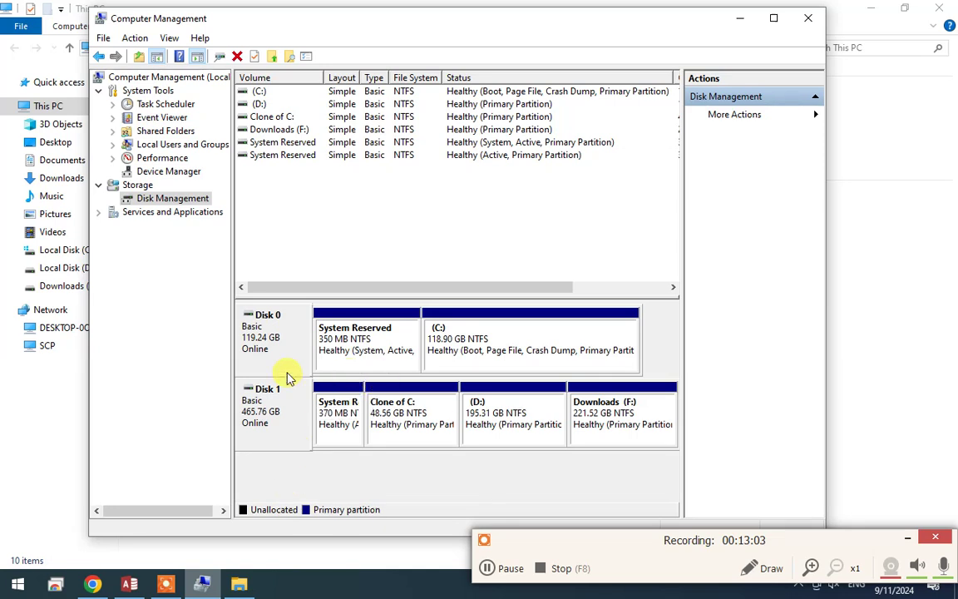
pyautogui.click(368, 364)
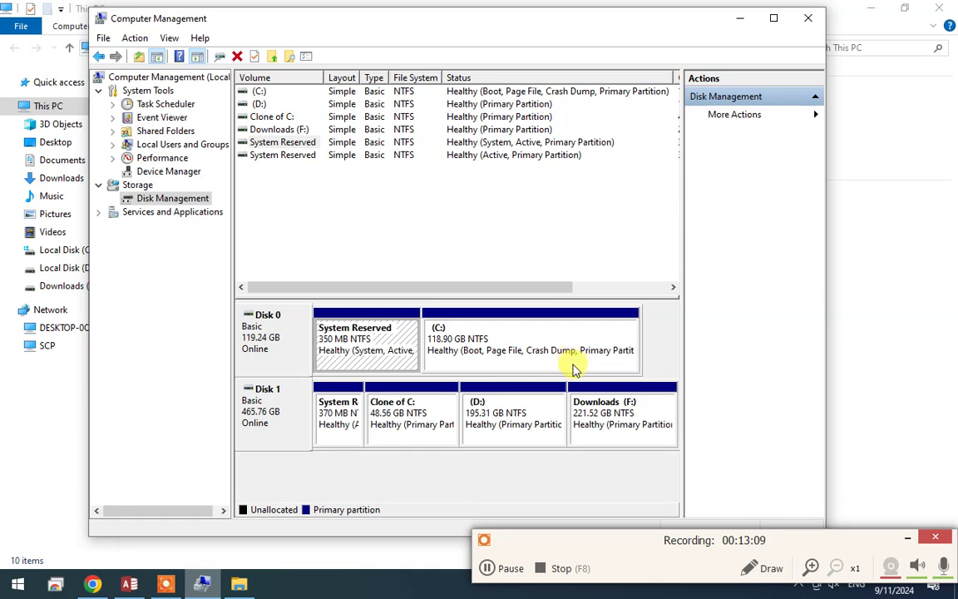
# Draw a red arrow on screen pointing at the System Reserved partition of Disk 0 with the recorder's arrow tool
pyautogui.click(600, 550)
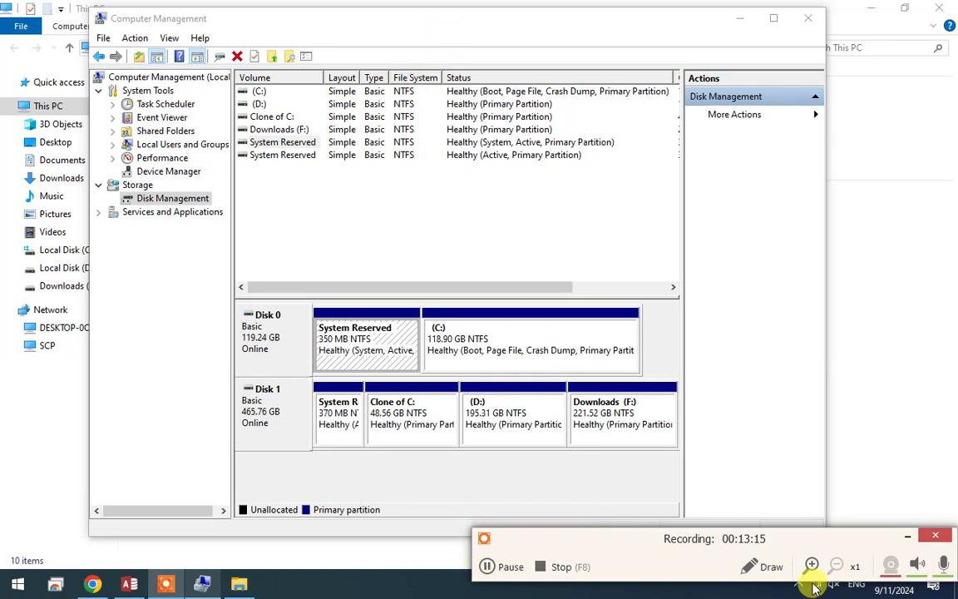
pyautogui.click(766, 565)
pyautogui.click(508, 544)
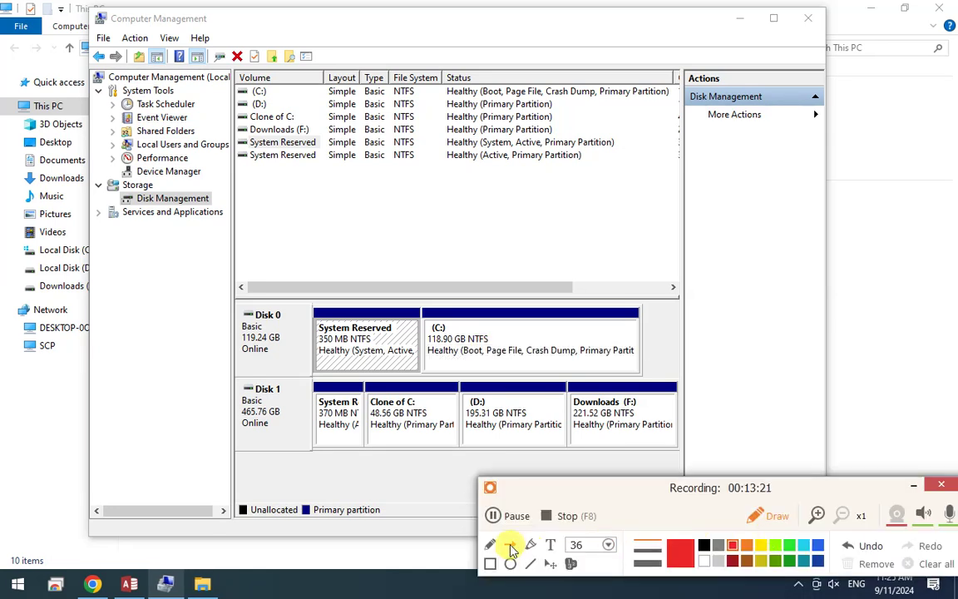
pyautogui.moveTo(287, 210)
pyautogui.mouseDown()
pyautogui.moveTo(310, 235)
pyautogui.moveTo(324, 313)
pyautogui.mouseUp()
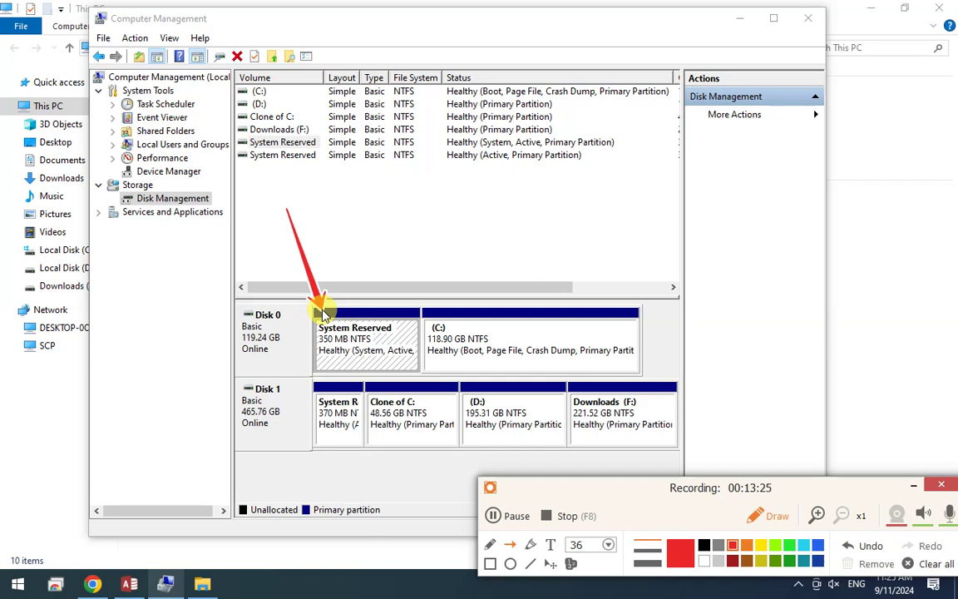
pyautogui.moveTo(325, 313); pyautogui.dragTo(334, 309)
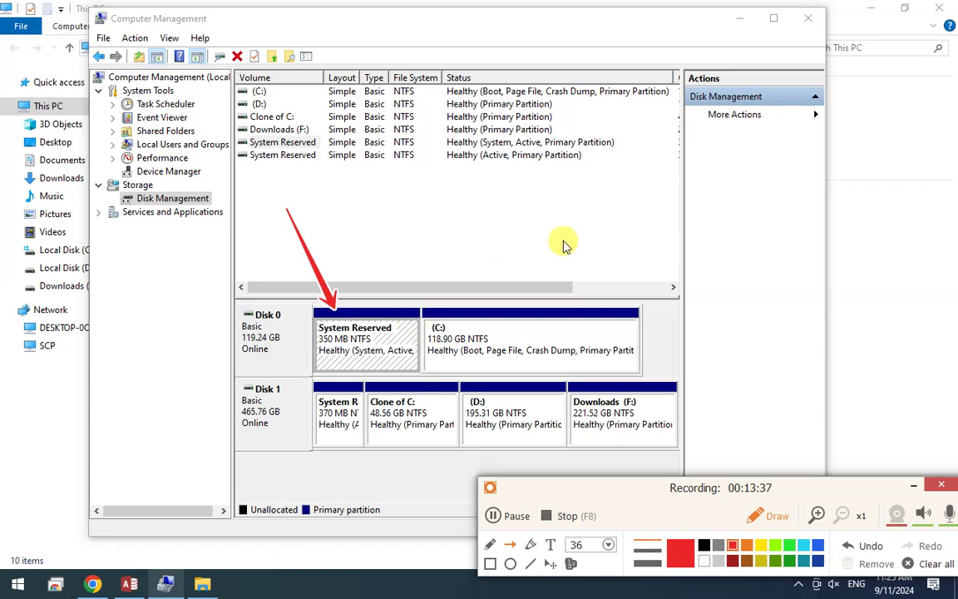
# Draw red arrows pointing at the (C:) partition on Disk 0 and at each of the four partitions on Disk 1
pyautogui.moveTo(649, 131)
pyautogui.mouseDown()
pyautogui.moveTo(498, 308)
pyautogui.moveTo(468, 329)
pyautogui.moveTo(535, 310)
pyautogui.mouseUp()
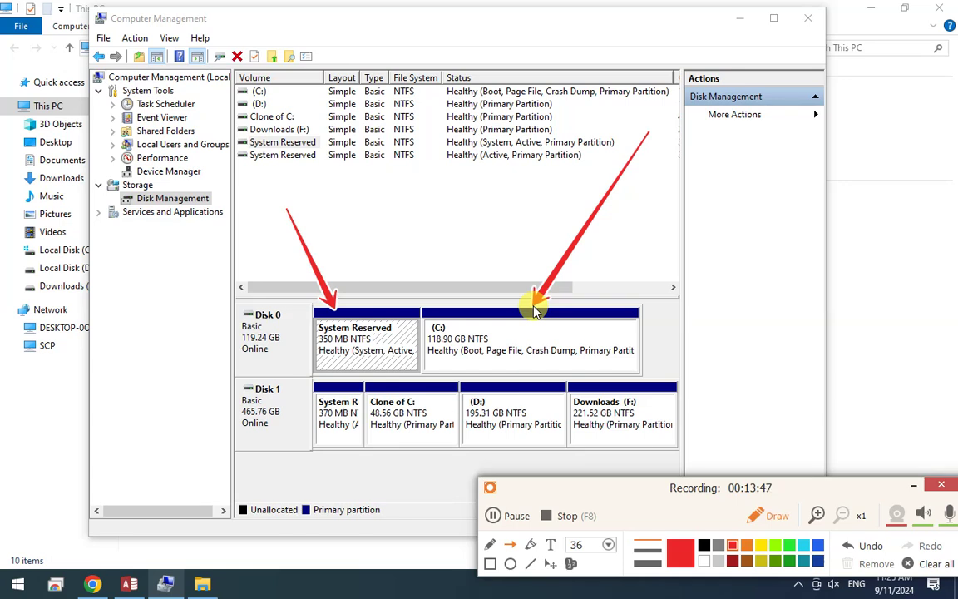
pyautogui.moveTo(534, 310); pyautogui.dragTo(535, 310)
pyautogui.moveTo(175, 371)
pyautogui.mouseDown()
pyautogui.moveTo(237, 394)
pyautogui.moveTo(315, 396)
pyautogui.mouseUp()
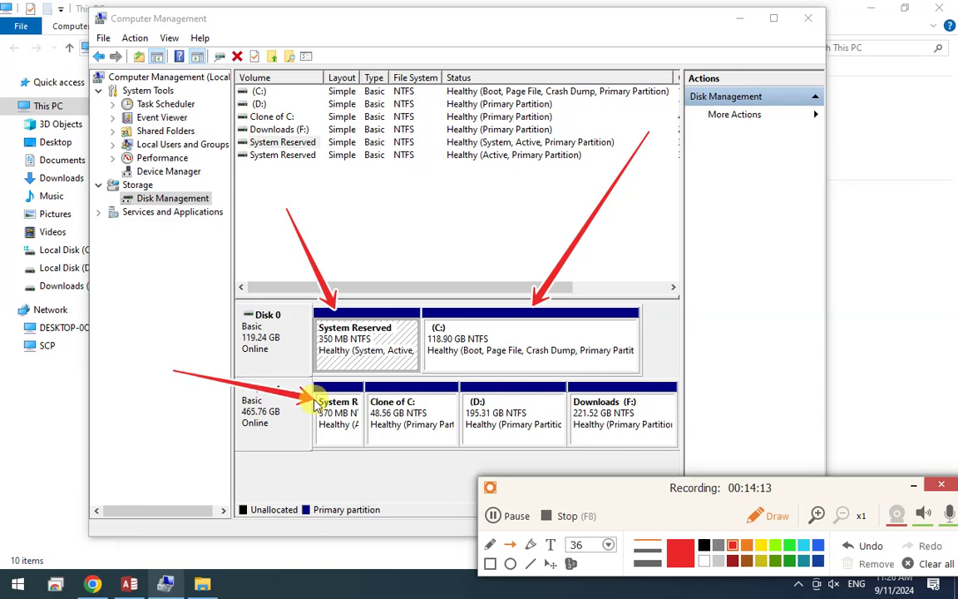
pyautogui.moveTo(303, 484)
pyautogui.mouseDown()
pyautogui.moveTo(379, 470)
pyautogui.moveTo(389, 448)
pyautogui.moveTo(368, 427)
pyautogui.mouseUp()
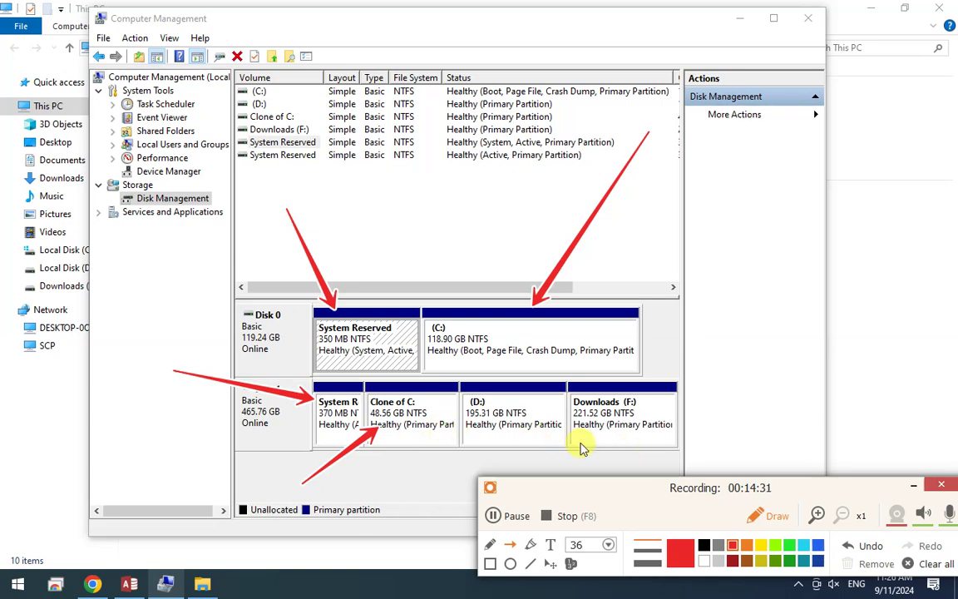
pyautogui.moveTo(444, 496); pyautogui.dragTo(480, 445)
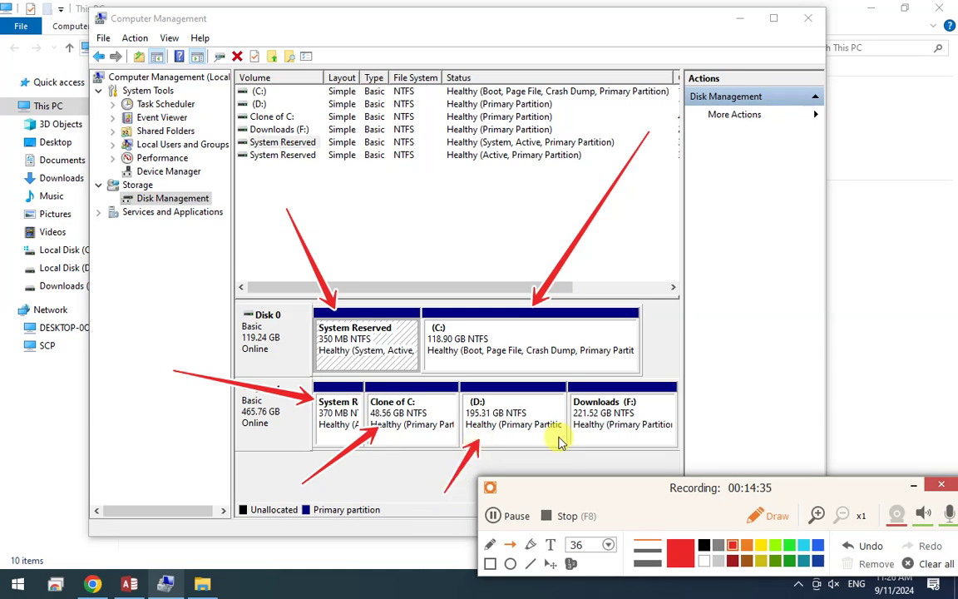
pyautogui.moveTo(743, 450)
pyautogui.mouseDown()
pyautogui.moveTo(632, 432)
pyautogui.moveTo(648, 425)
pyautogui.mouseUp()
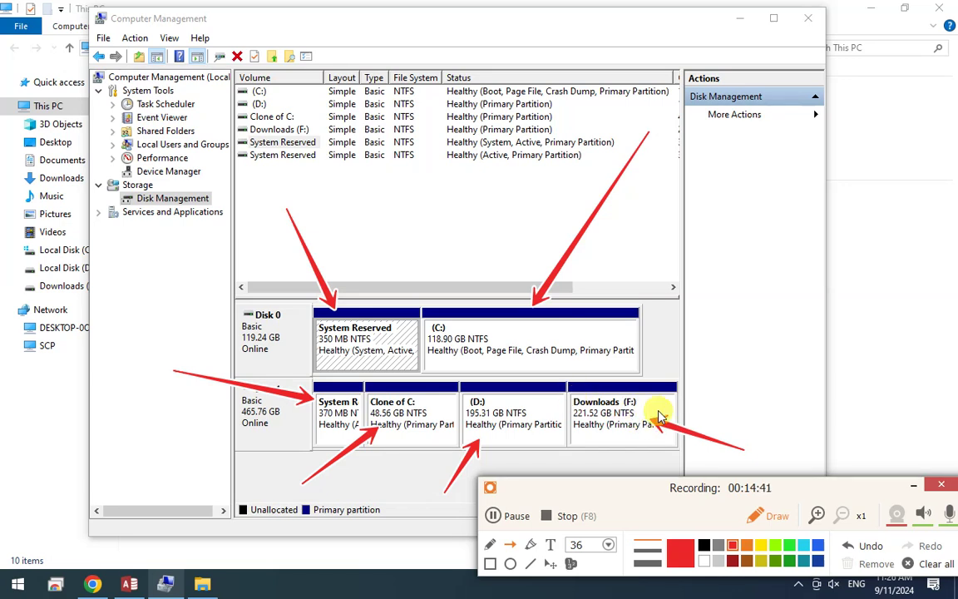
# Clear all drawn arrows from the screen and close the recorder's drawing tools
pyautogui.click(935, 564)
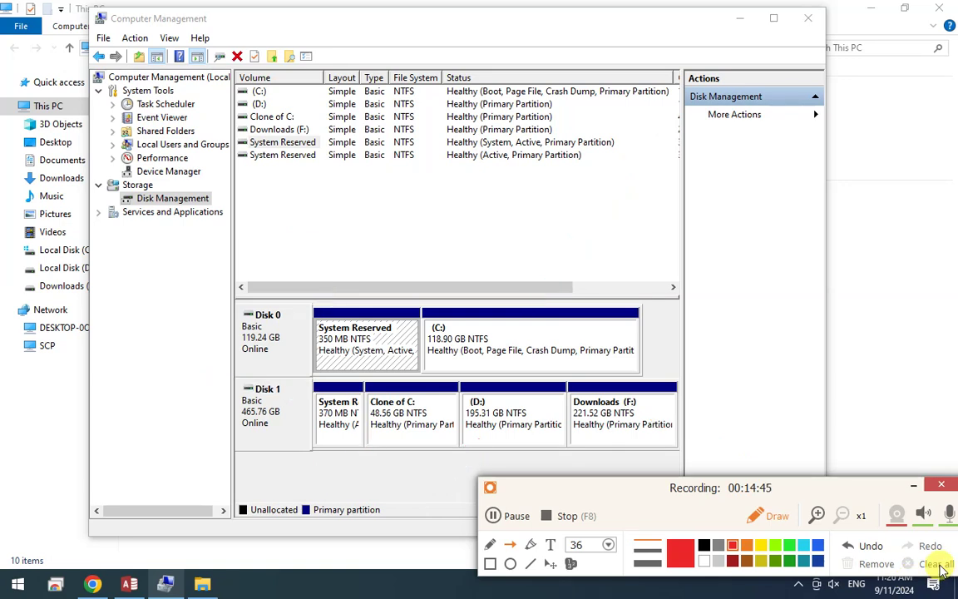
pyautogui.click(774, 518)
pyautogui.moveTo(675, 496); pyautogui.dragTo(667, 513)
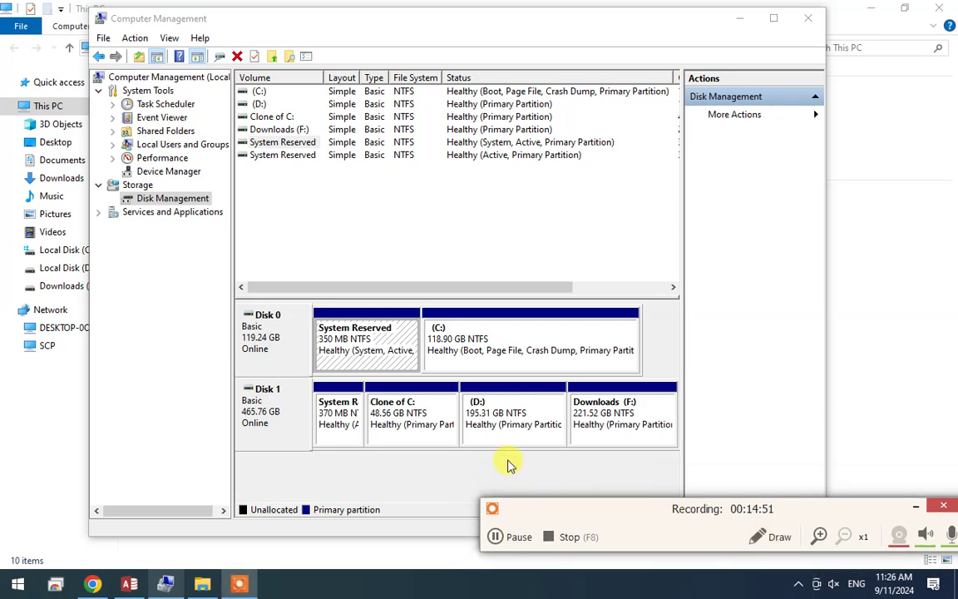
# Look through the drive letters offered for the Downloads (F:) partition, then cancel without changing the letter
pyautogui.rightClick(638, 418)
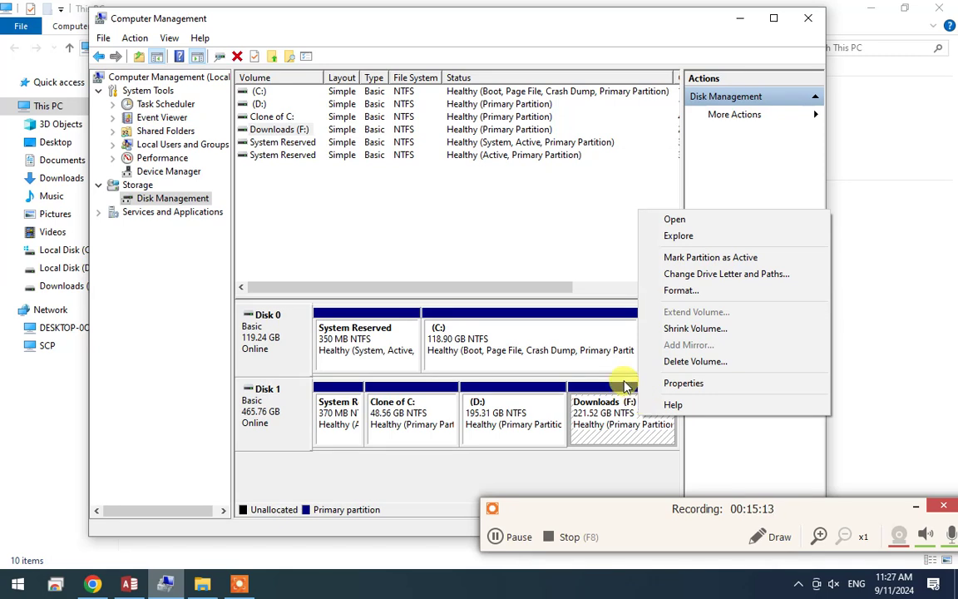
pyautogui.click(742, 282)
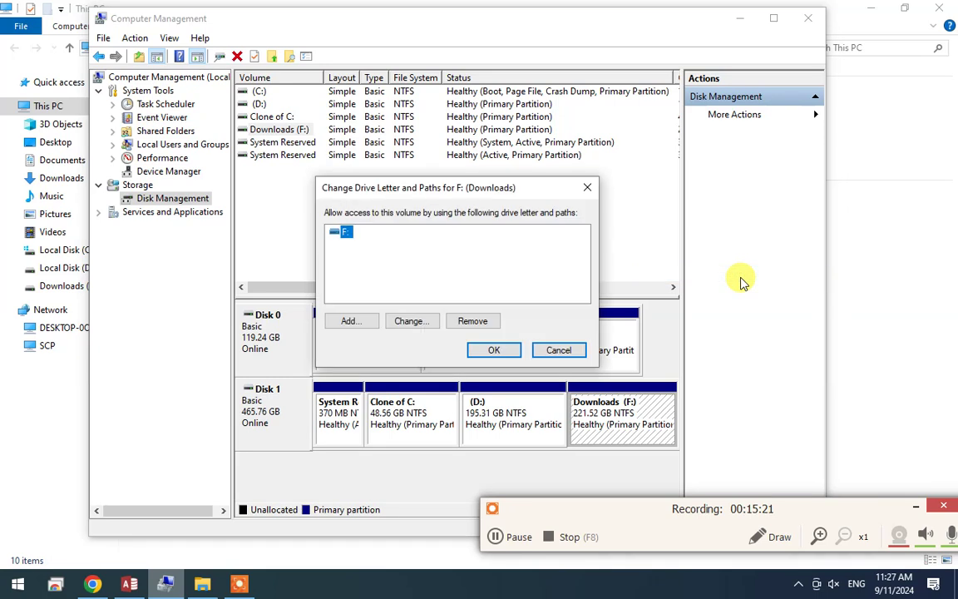
pyautogui.moveTo(435, 199); pyautogui.dragTo(447, 161)
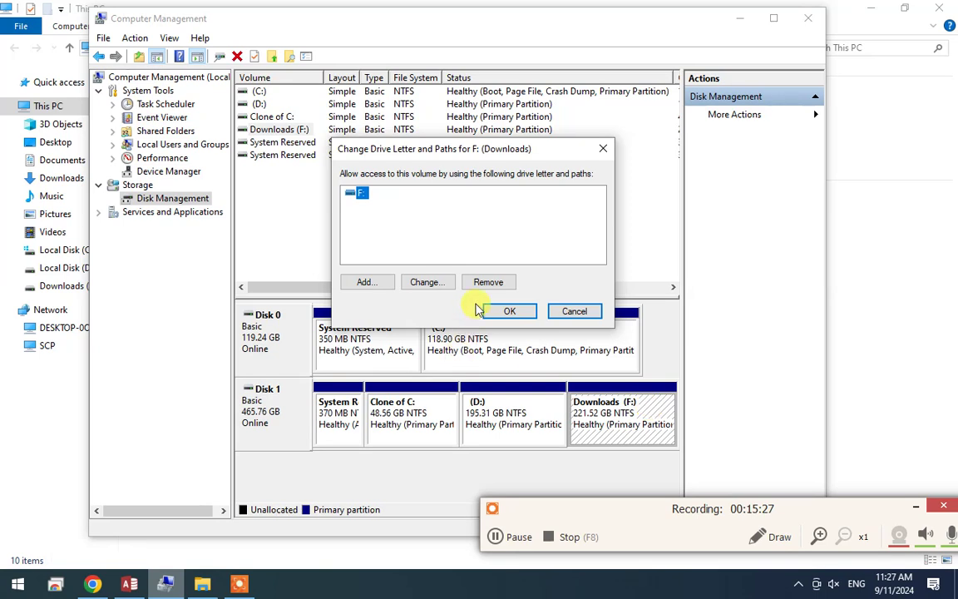
pyautogui.click(428, 283)
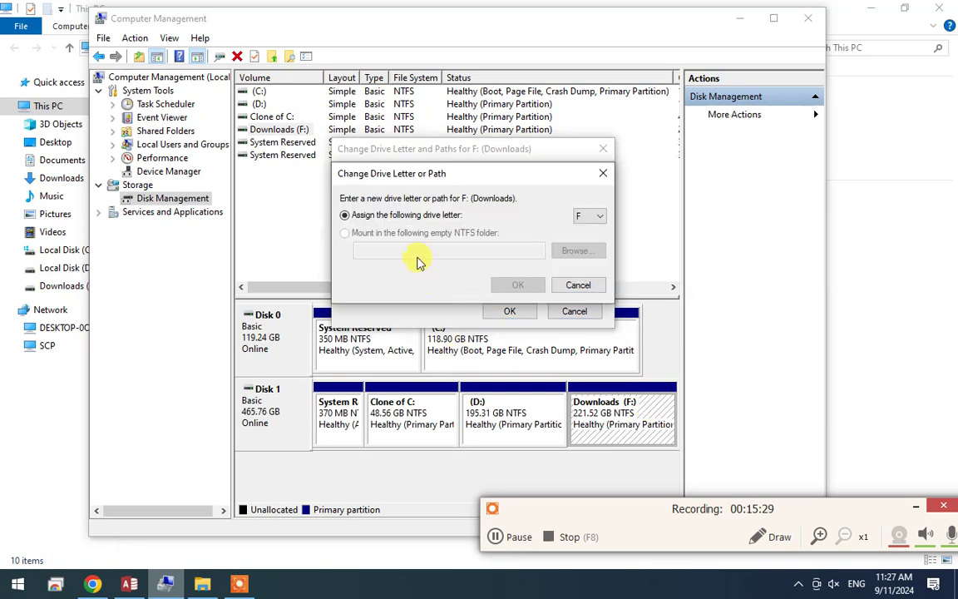
pyautogui.click(582, 218)
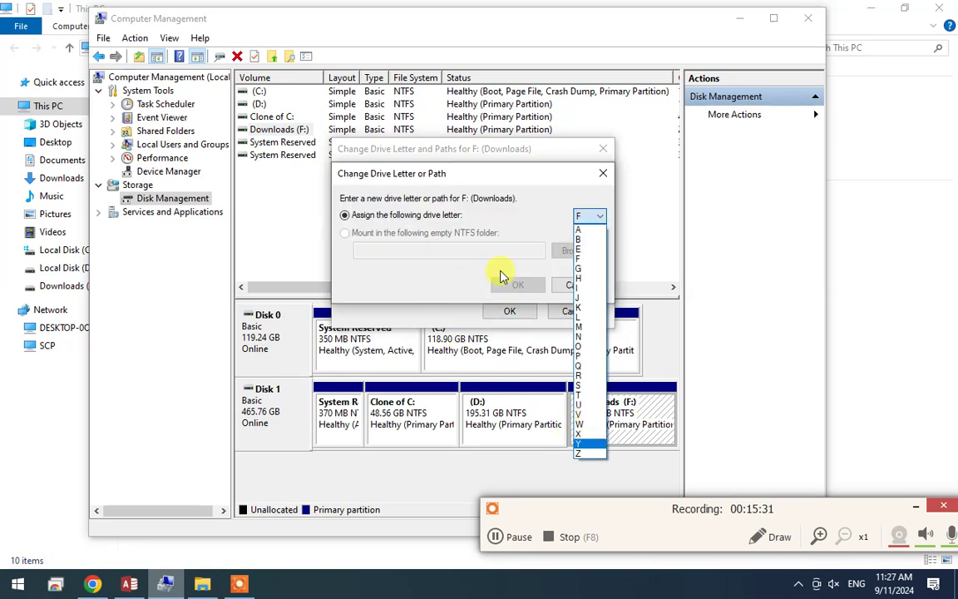
pyautogui.click(456, 284)
pyautogui.click(577, 284)
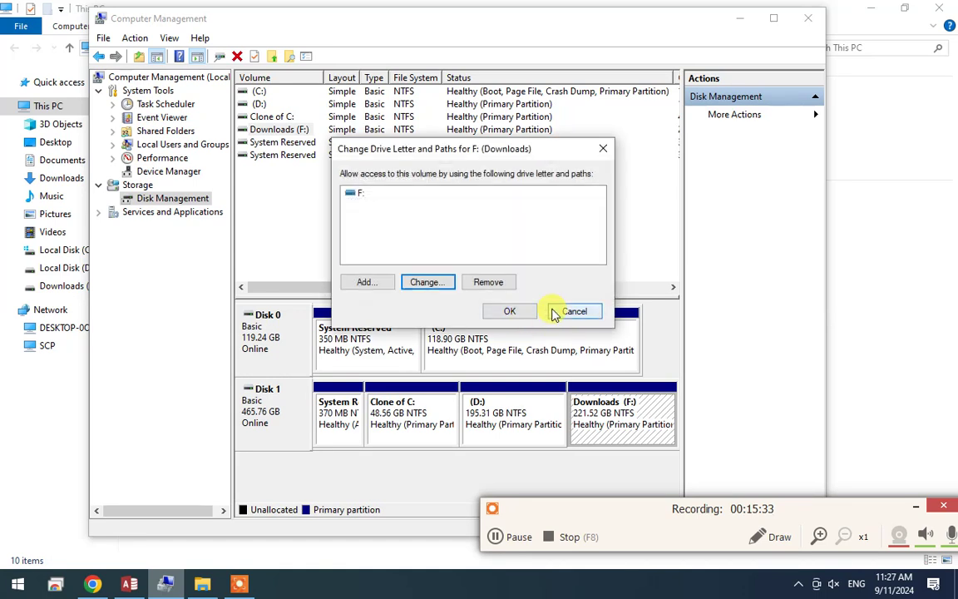
pyautogui.click(577, 315)
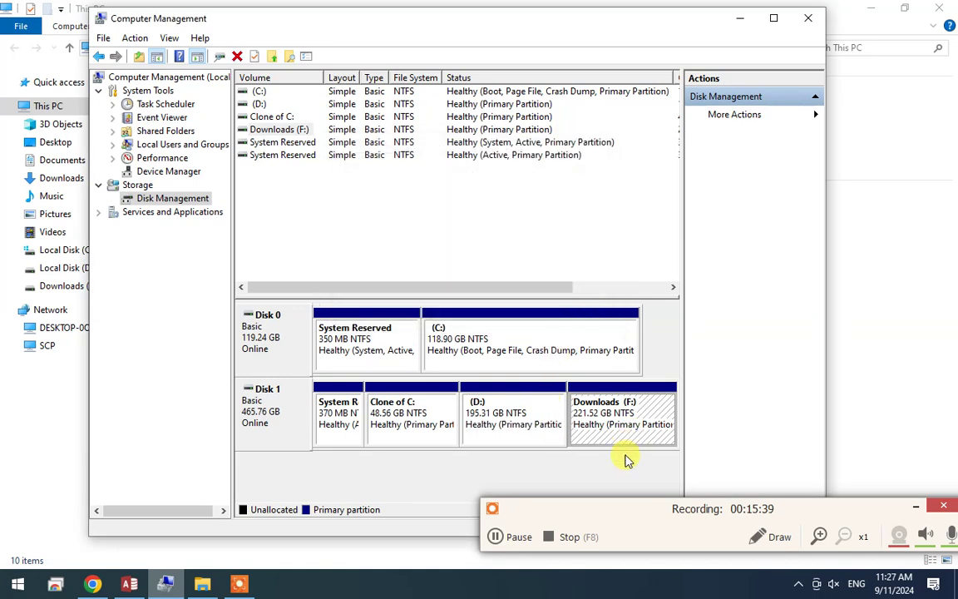
# Examine the Disk 1 partitions and the actions available for the (D:) partition, such as formatting, shrinking and deleting
pyautogui.click(509, 433)
pyautogui.click(384, 438)
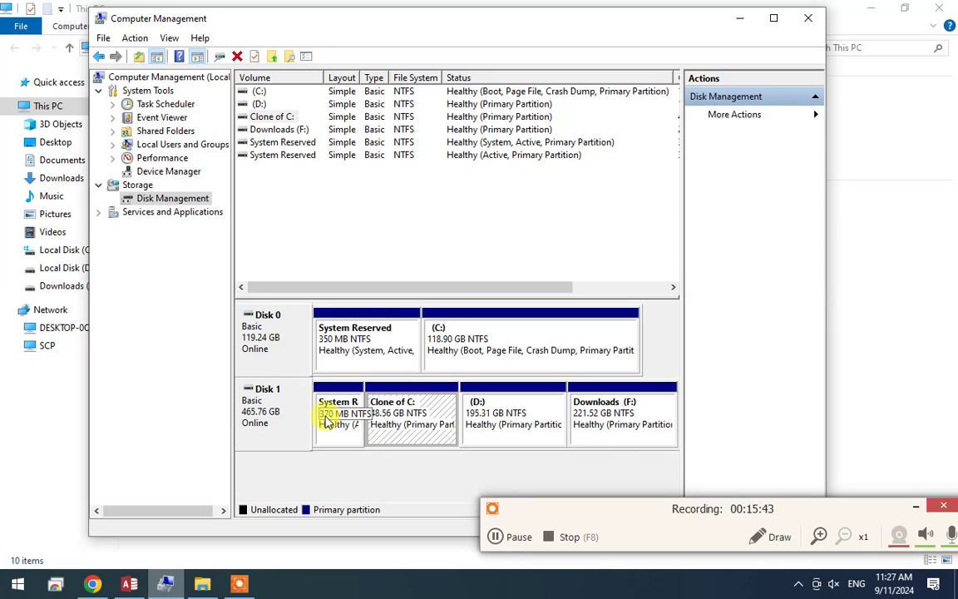
pyautogui.rightClick(613, 446)
pyautogui.click(428, 434)
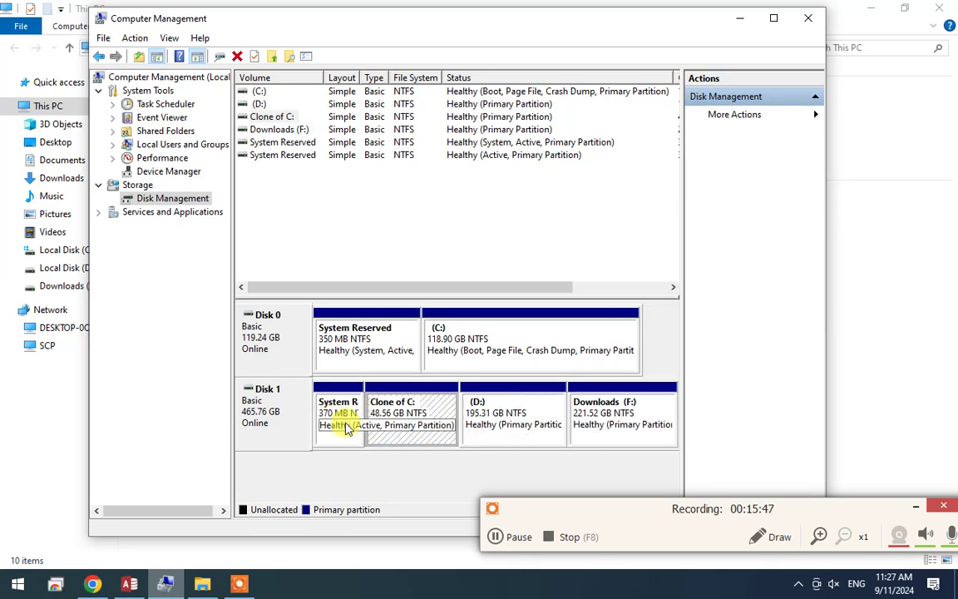
pyautogui.rightClick(520, 428)
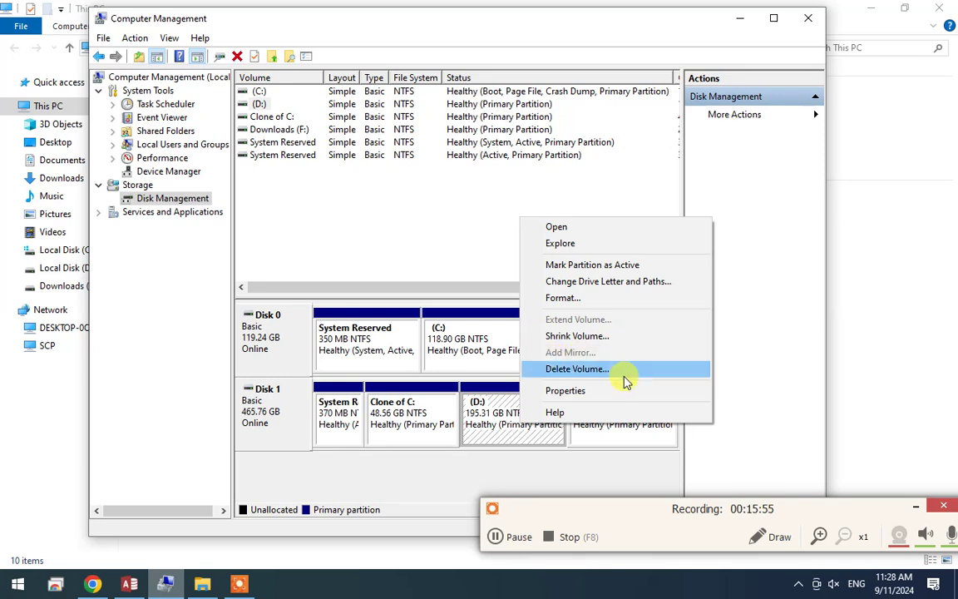
pyautogui.click(569, 466)
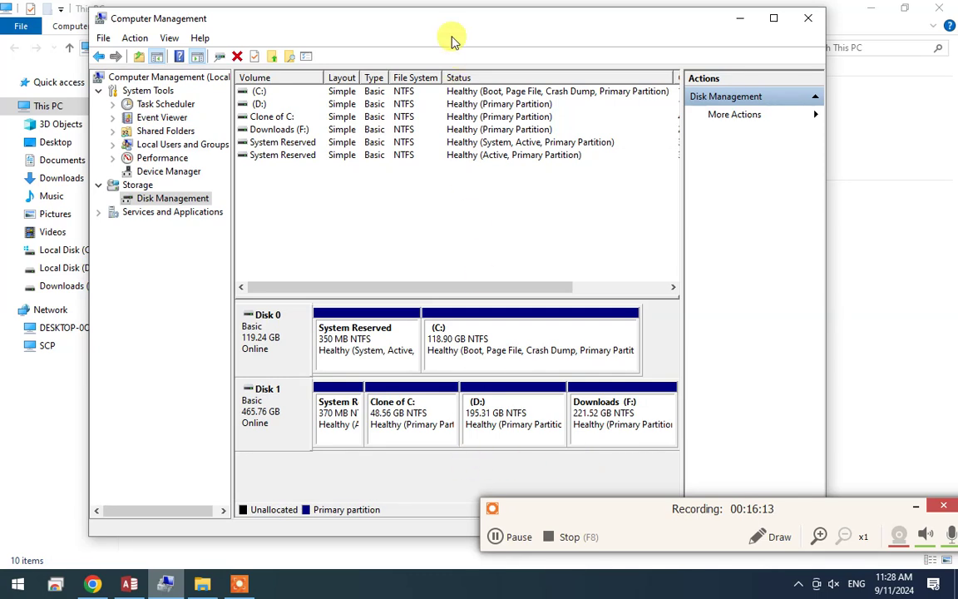
# Draw red arrows pointing at the Unallocated and Primary partition legend entries, then clear them and close the drawing tools
pyautogui.moveTo(453, 25); pyautogui.dragTo(455, 20)
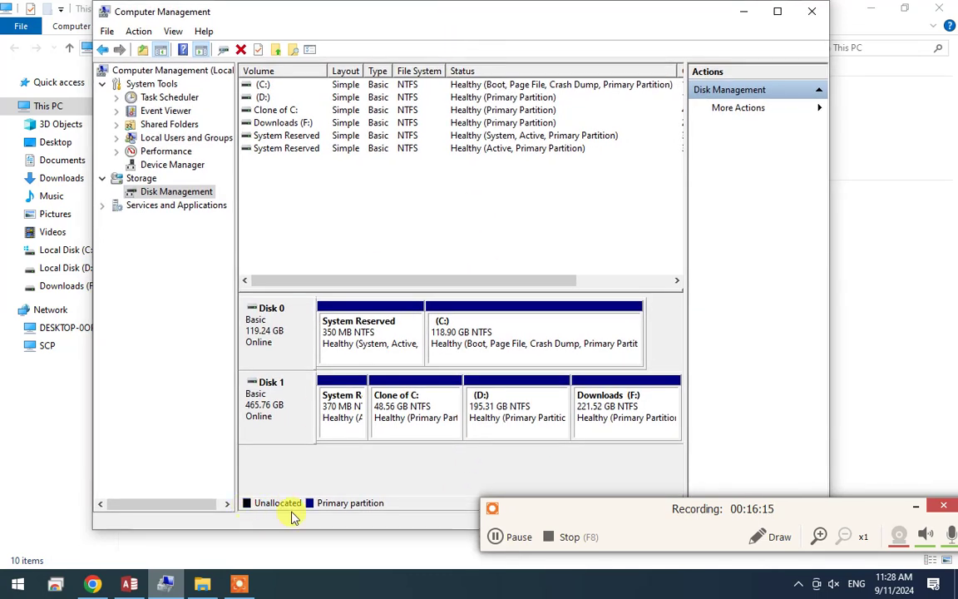
pyautogui.click(765, 532)
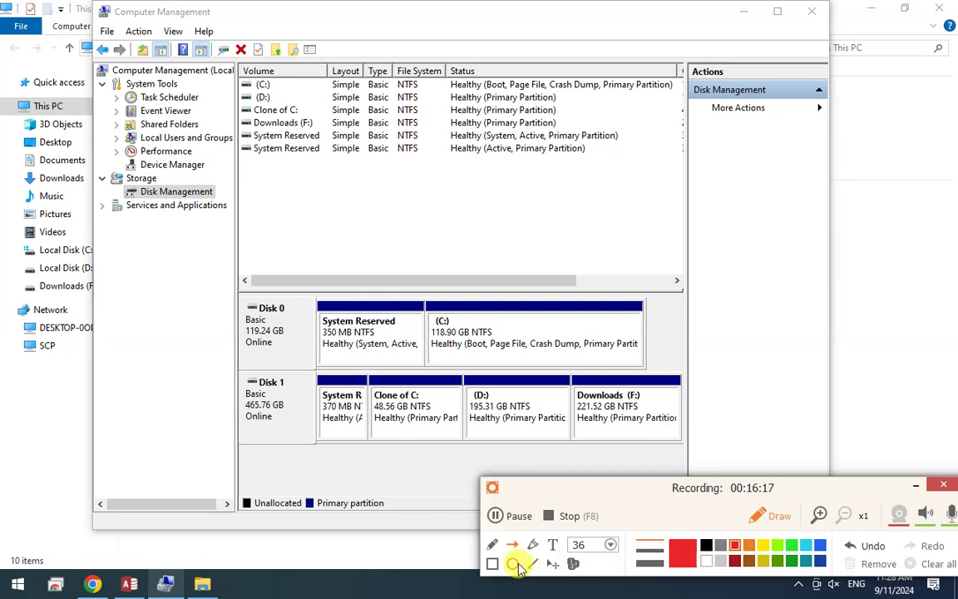
pyautogui.click(514, 546)
pyautogui.moveTo(249, 354)
pyautogui.mouseDown()
pyautogui.moveTo(241, 464)
pyautogui.moveTo(251, 481)
pyautogui.mouseUp()
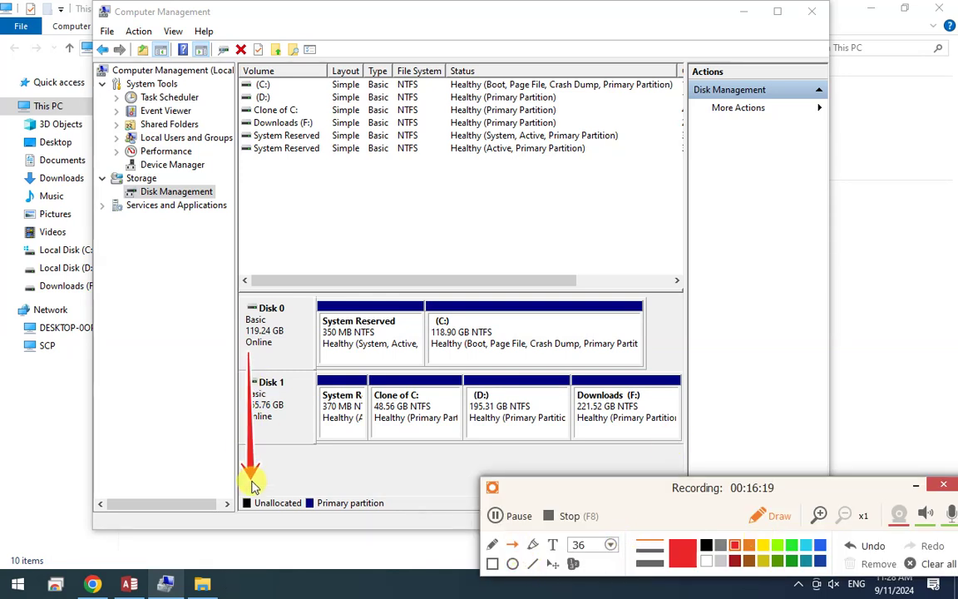
pyautogui.moveTo(378, 344)
pyautogui.mouseDown()
pyautogui.moveTo(371, 472)
pyautogui.moveTo(350, 486)
pyautogui.mouseUp()
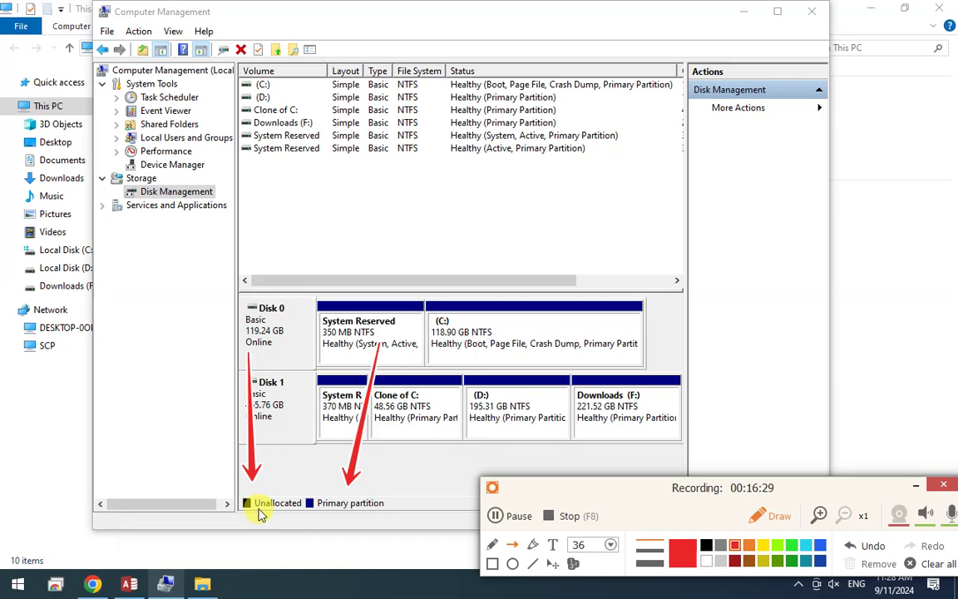
pyautogui.click(924, 563)
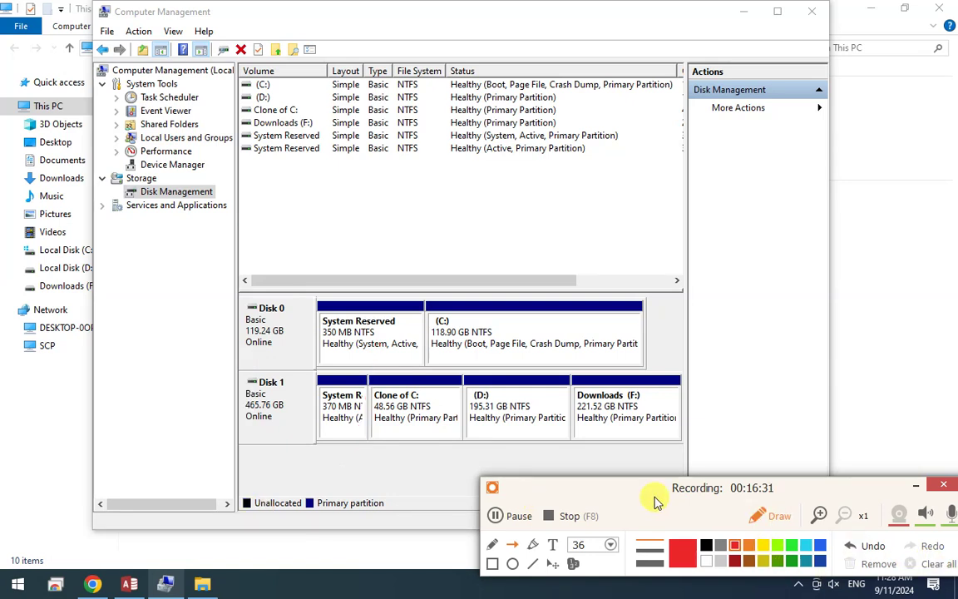
pyautogui.click(758, 518)
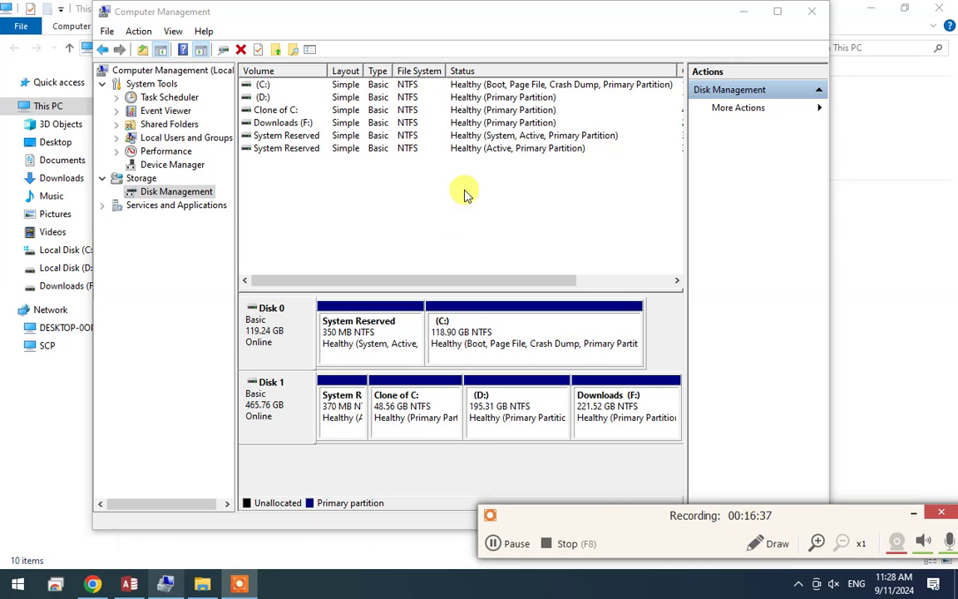
# Compare the Disk Management partitions with the drives in This PC to check whether Clone of C: is listed
pyautogui.click(303, 166)
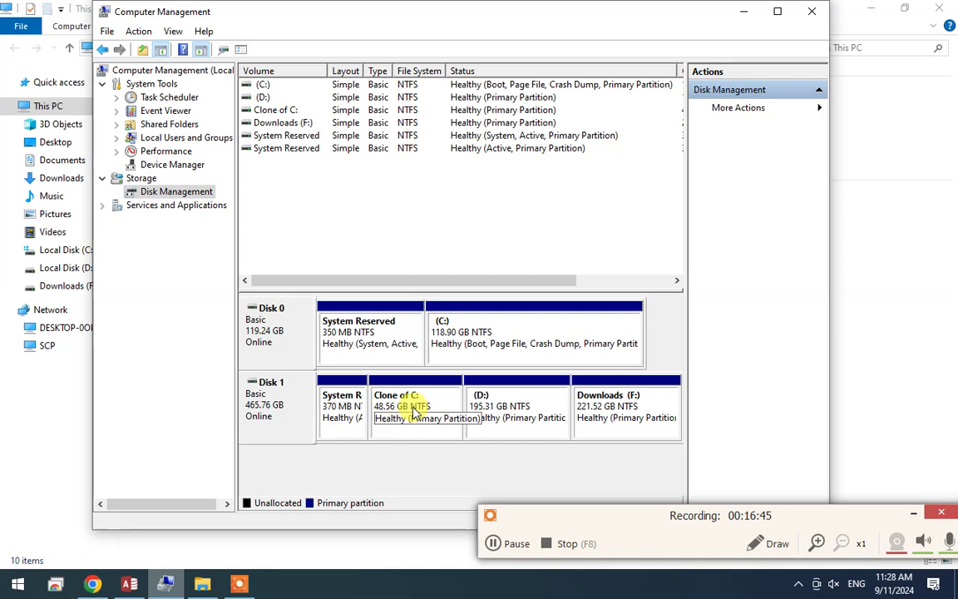
pyautogui.moveTo(432, 12); pyautogui.dragTo(443, 44)
pyautogui.click(452, 13)
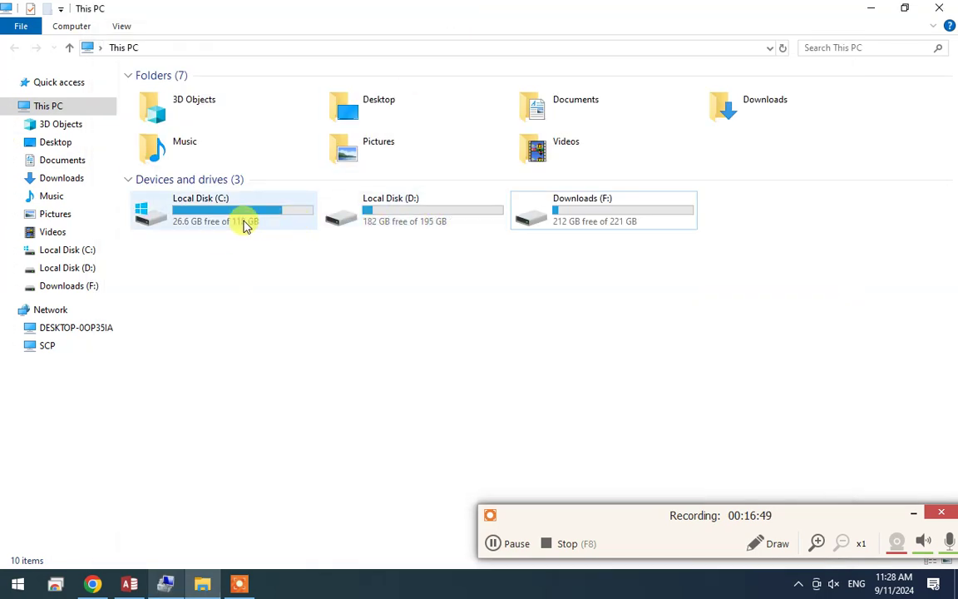
pyautogui.click(160, 585)
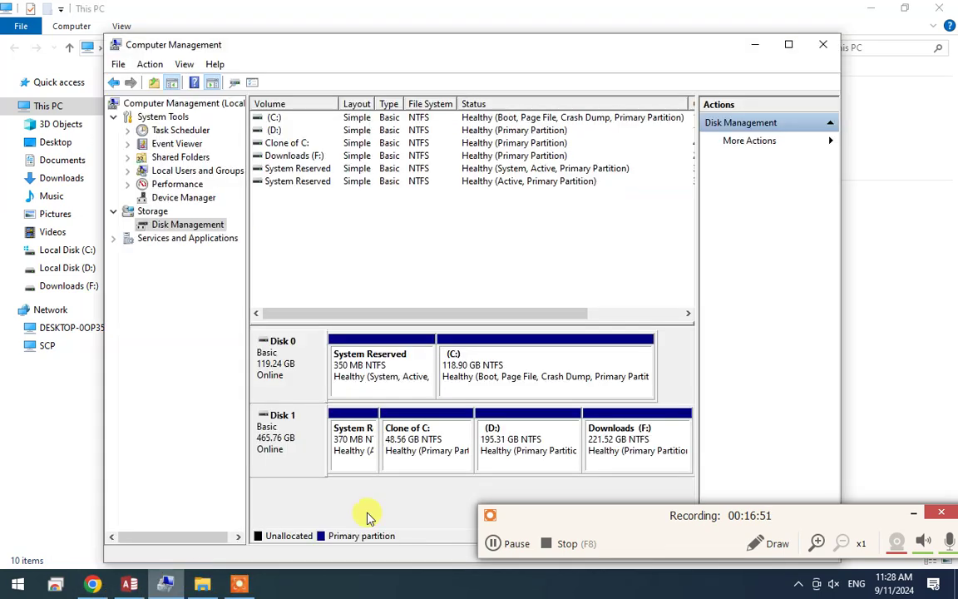
pyautogui.click(17, 441)
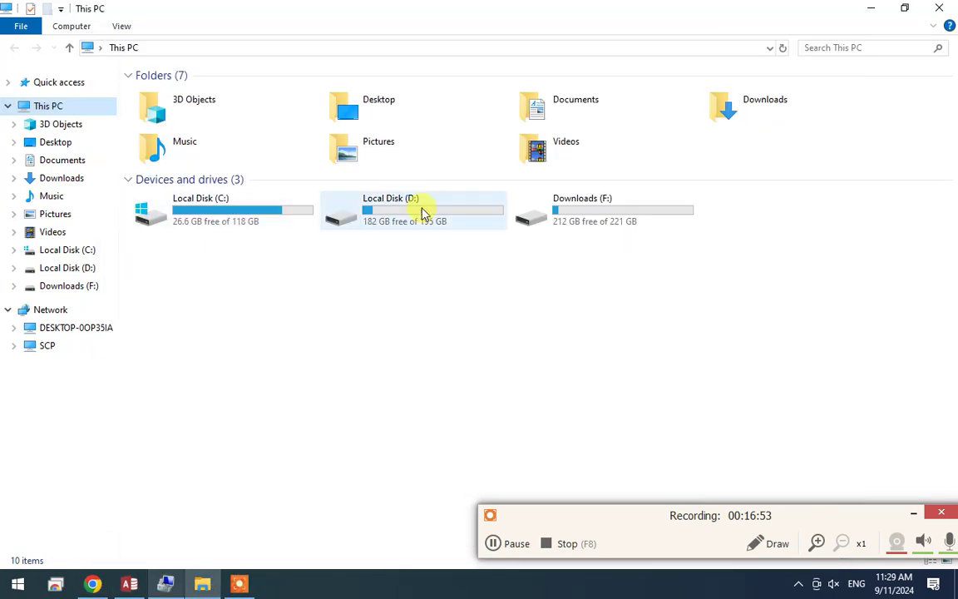
pyautogui.click(166, 583)
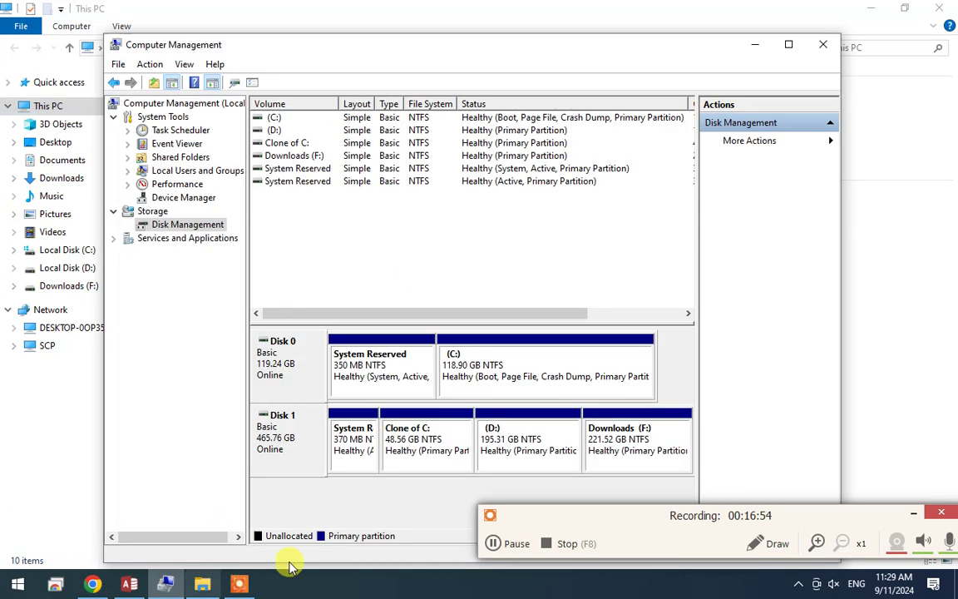
# Assign drive letter E to the Clone of C: partition on Disk 1 and check for the drive in This PC
pyautogui.rightClick(398, 429)
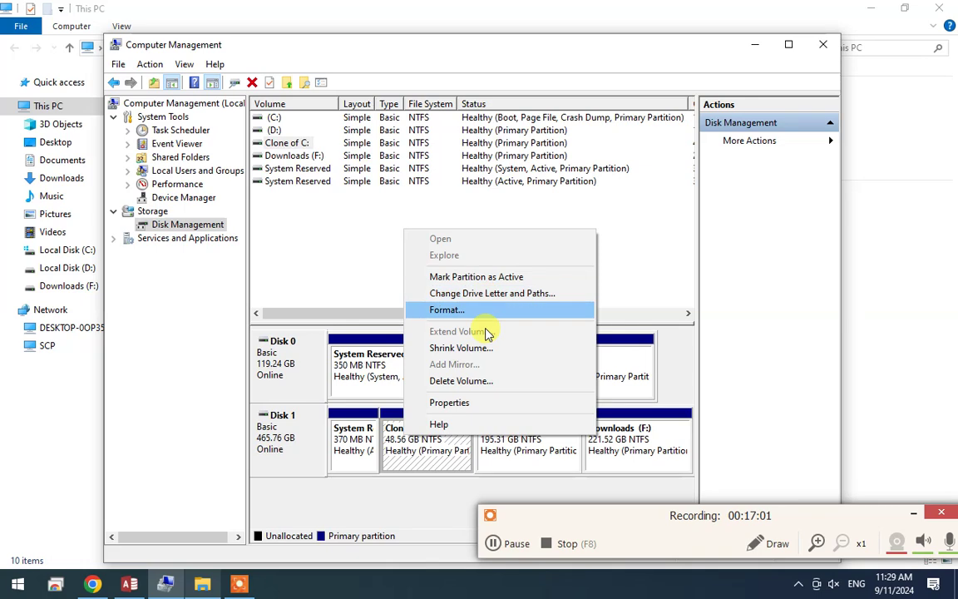
pyautogui.click(440, 453)
pyautogui.rightClick(438, 444)
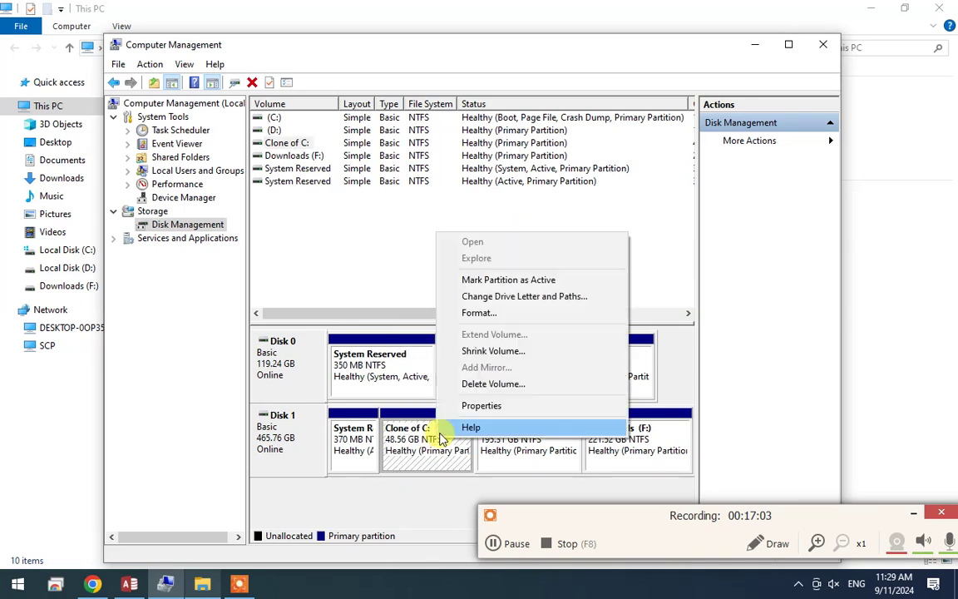
pyautogui.click(534, 303)
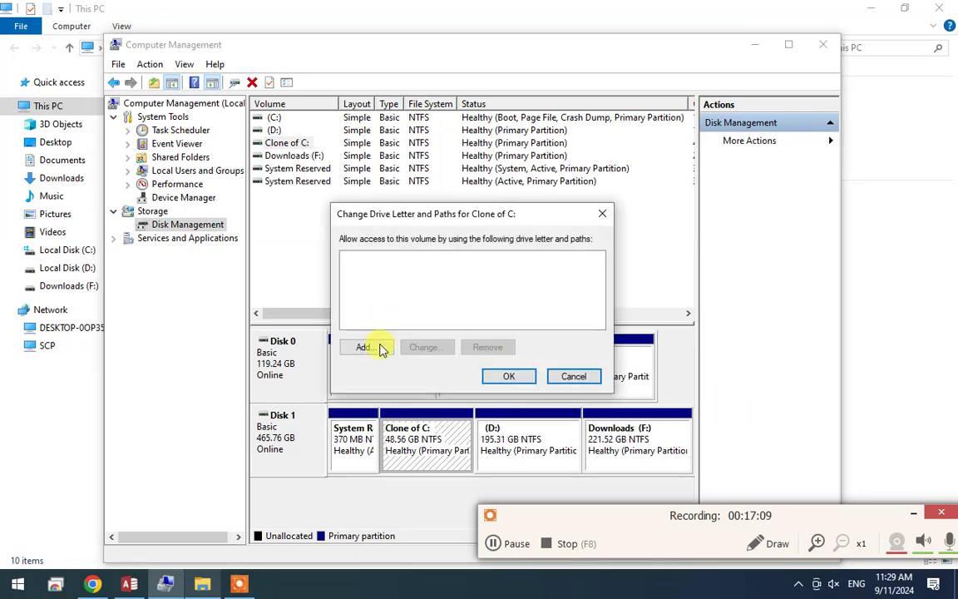
pyautogui.click(381, 349)
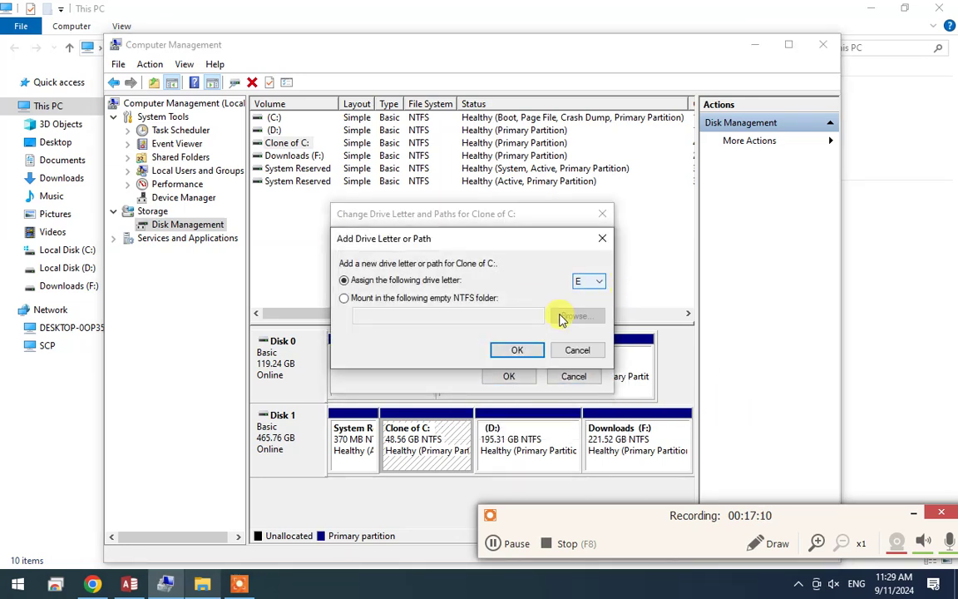
pyautogui.click(515, 350)
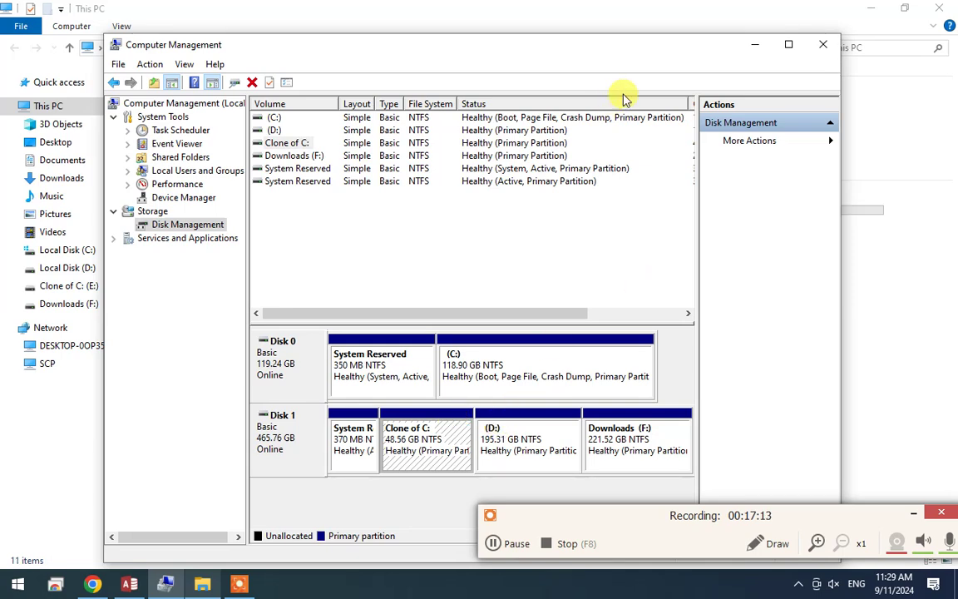
pyautogui.click(755, 46)
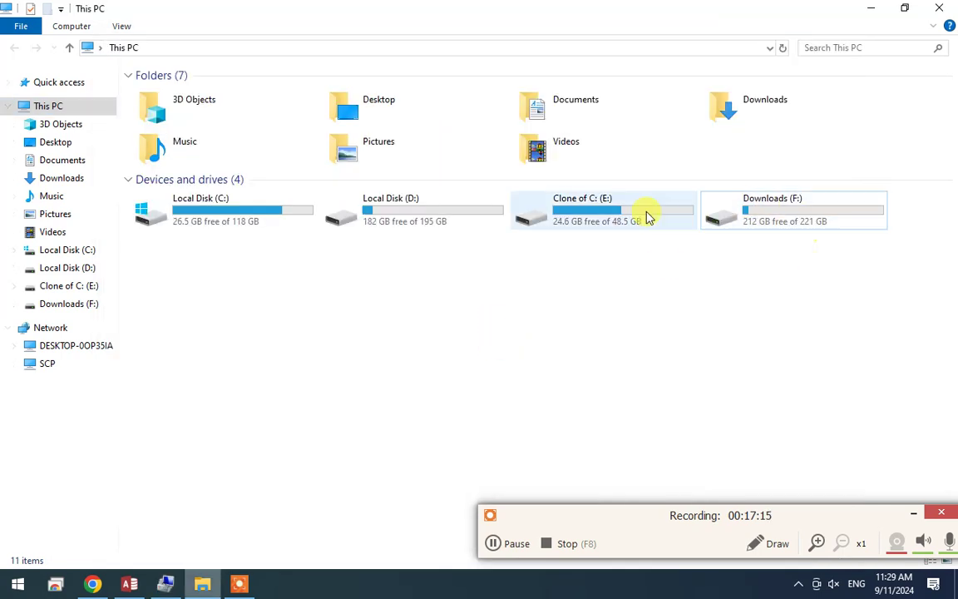
# Browse the Clone of C: (E:) drive and its Program Files folder, and return to This PC
pyautogui.doubleClick(592, 218)
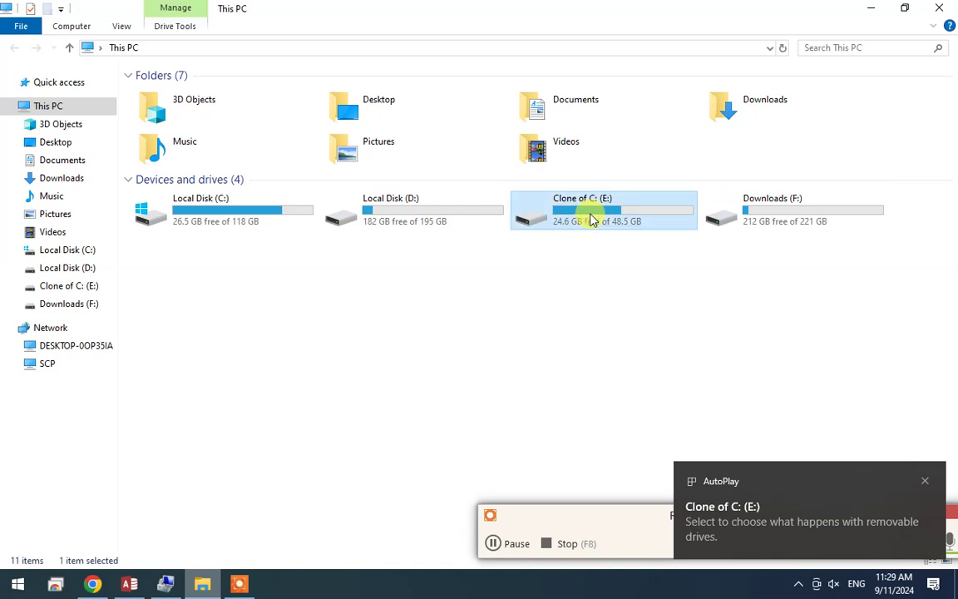
pyautogui.doubleClick(197, 108)
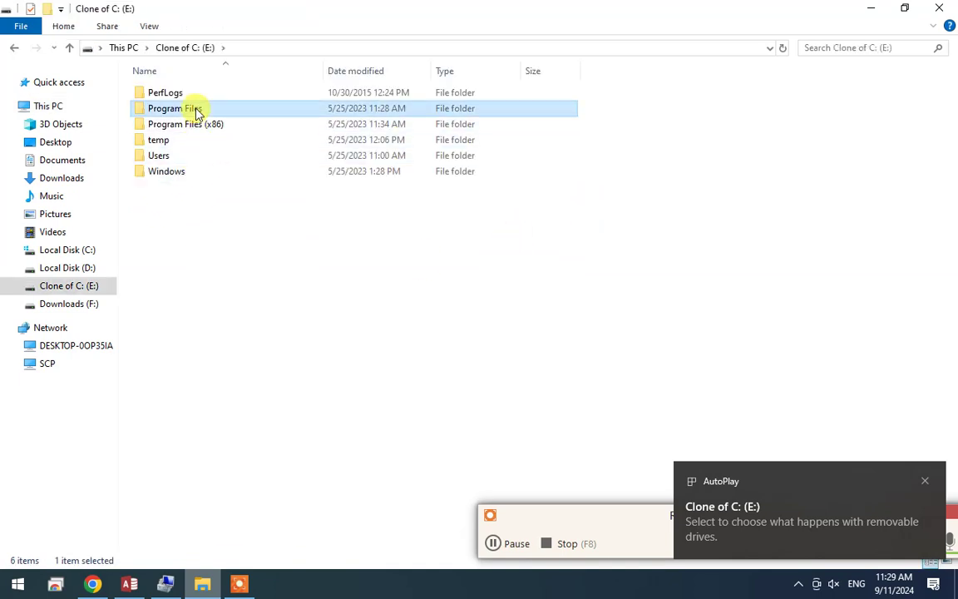
pyautogui.click(13, 47)
pyautogui.click(69, 47)
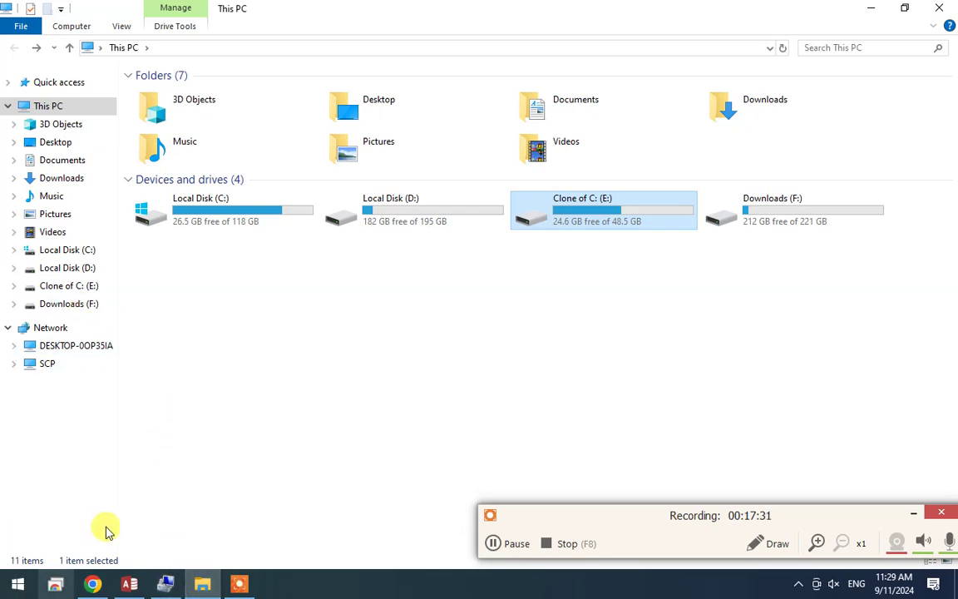
# Remove drive letter E from the Clone of C: partition on Disk 1 in Disk Management and check the drives in This PC
pyautogui.click(170, 585)
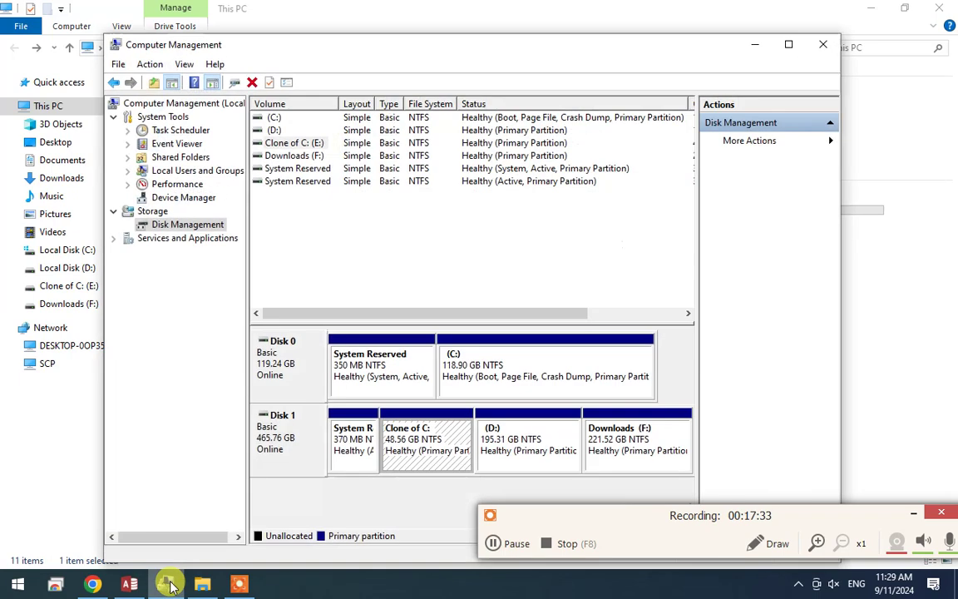
pyautogui.rightClick(394, 441)
pyautogui.click(405, 460)
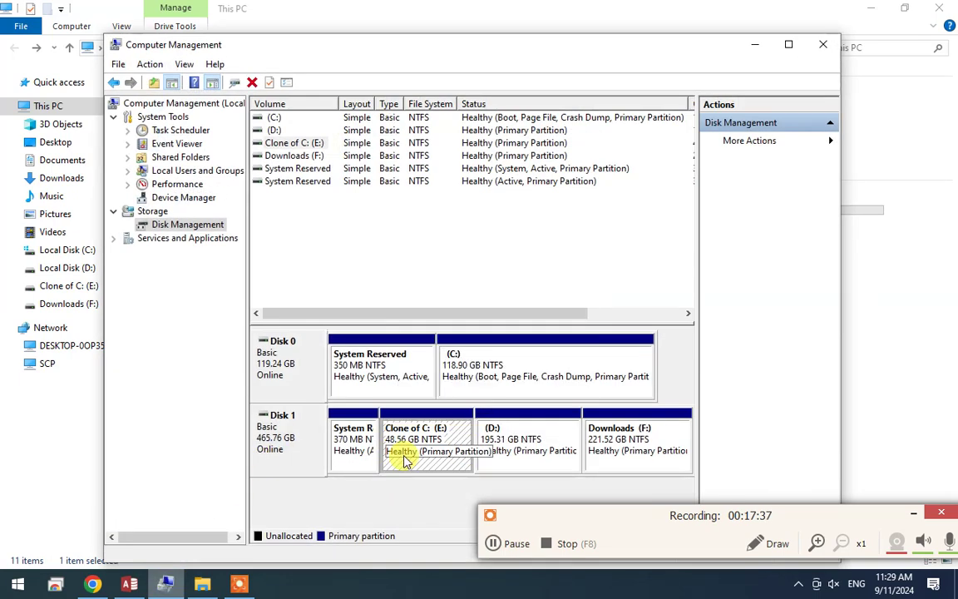
pyautogui.rightClick(438, 424)
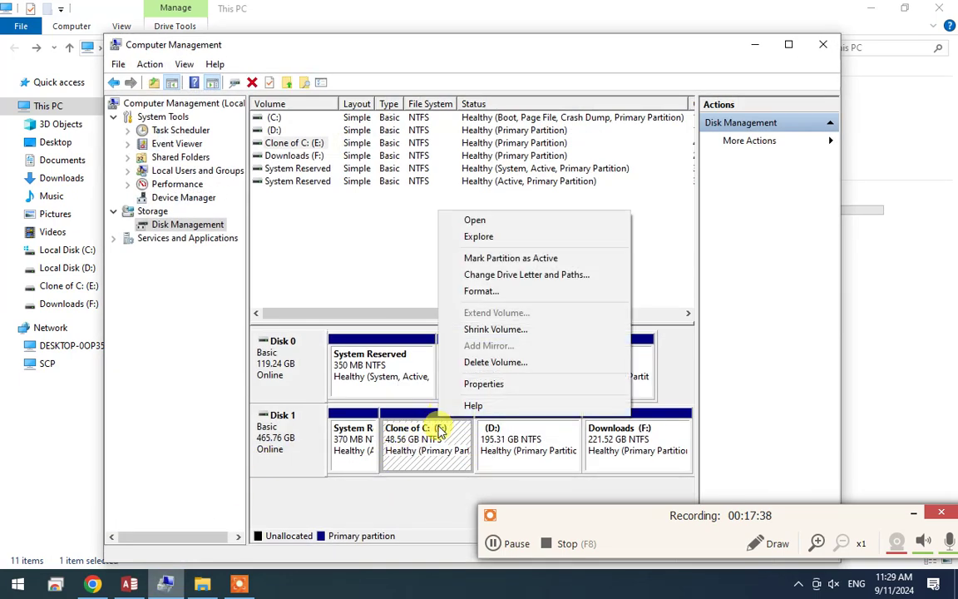
pyautogui.click(509, 283)
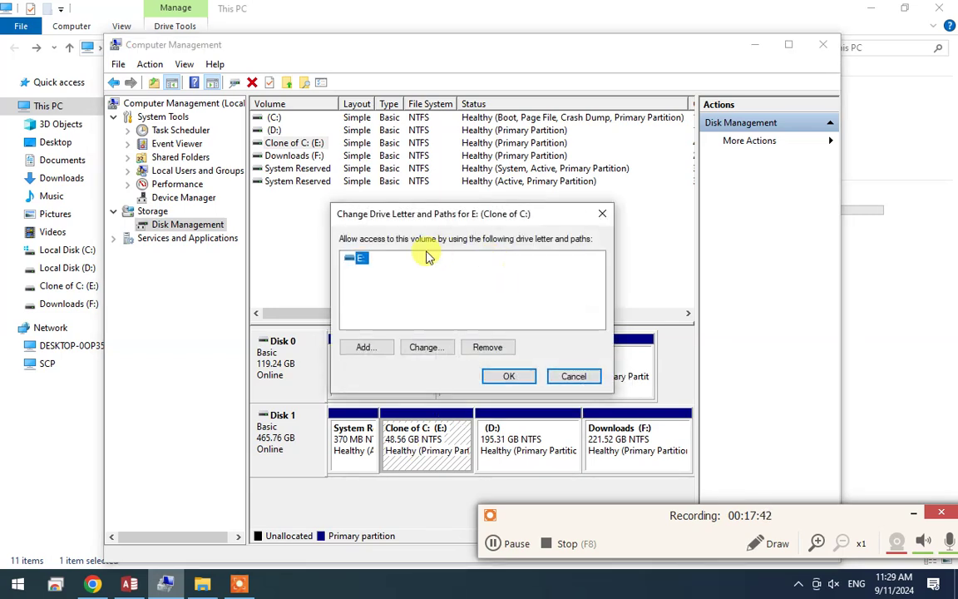
pyautogui.click(489, 348)
pyautogui.click(523, 347)
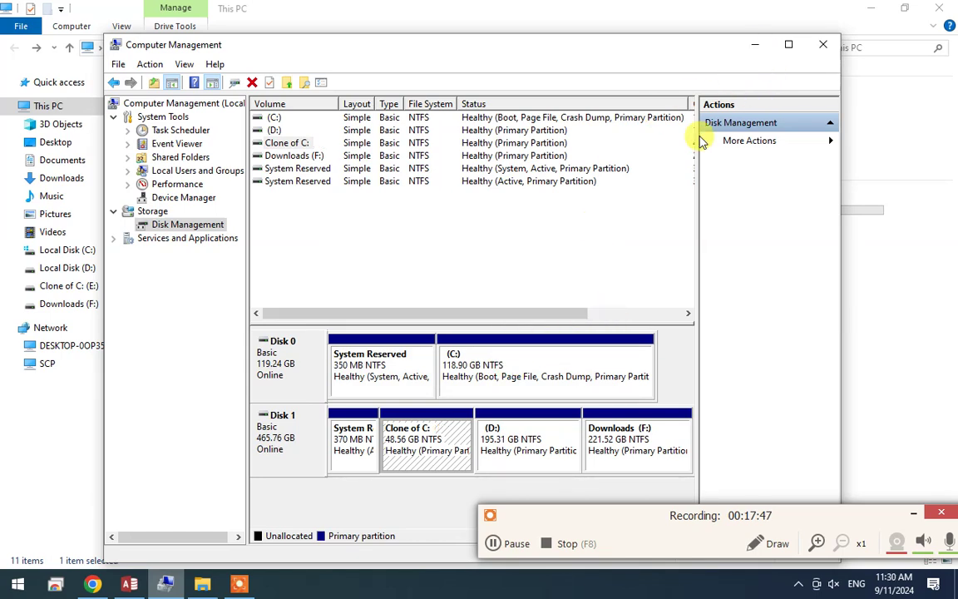
pyautogui.click(756, 45)
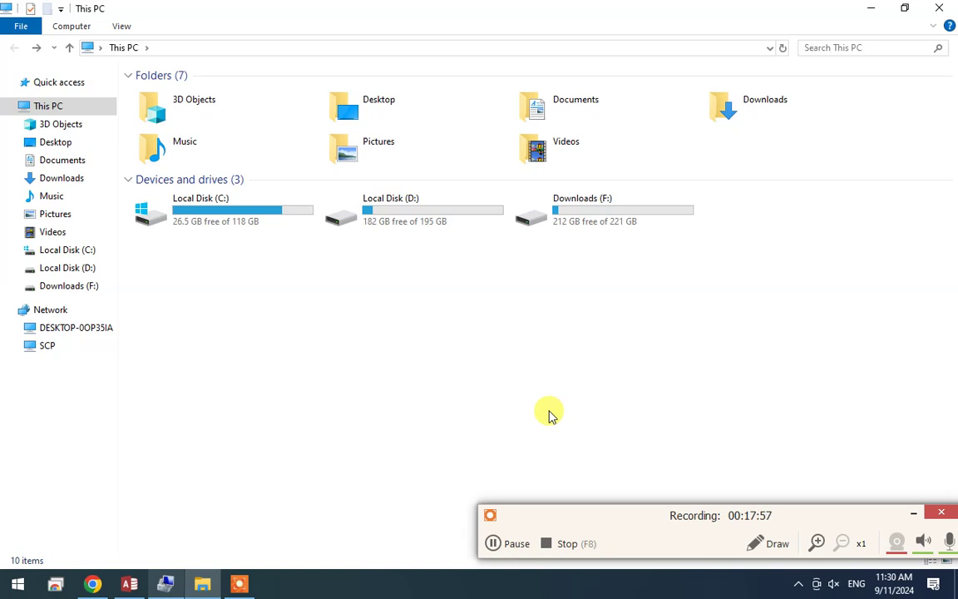
# Search Windows for "control" and open Control Panel
pyautogui.click(5, 591)
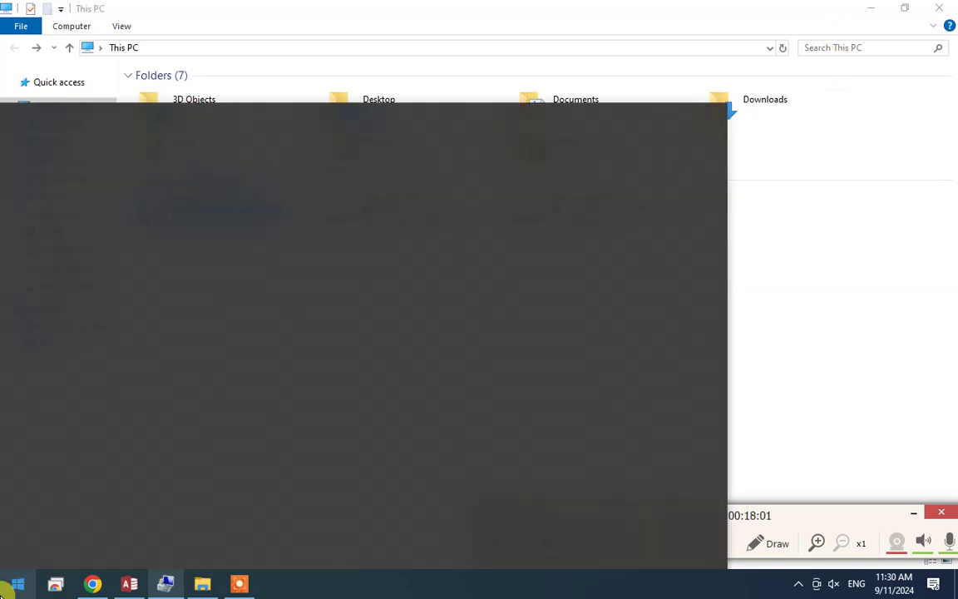
pyautogui.click(5, 591)
pyautogui.click(5, 591)
pyautogui.write('control')
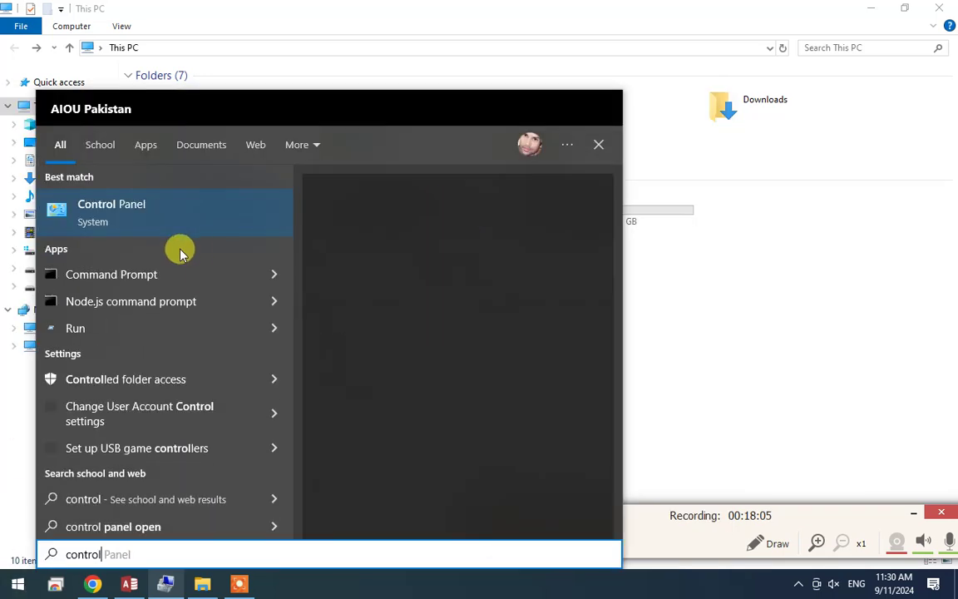
pyautogui.click(127, 217)
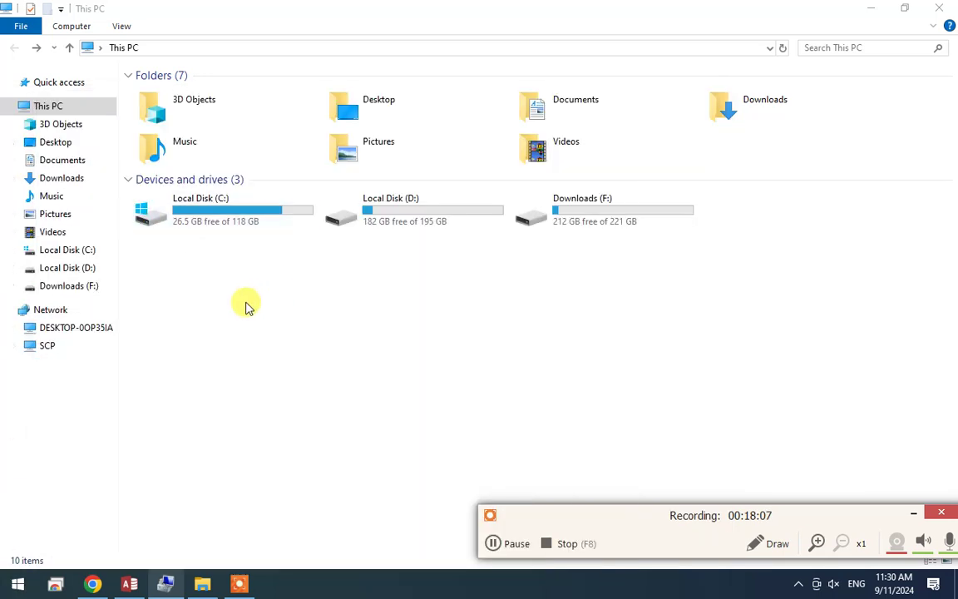